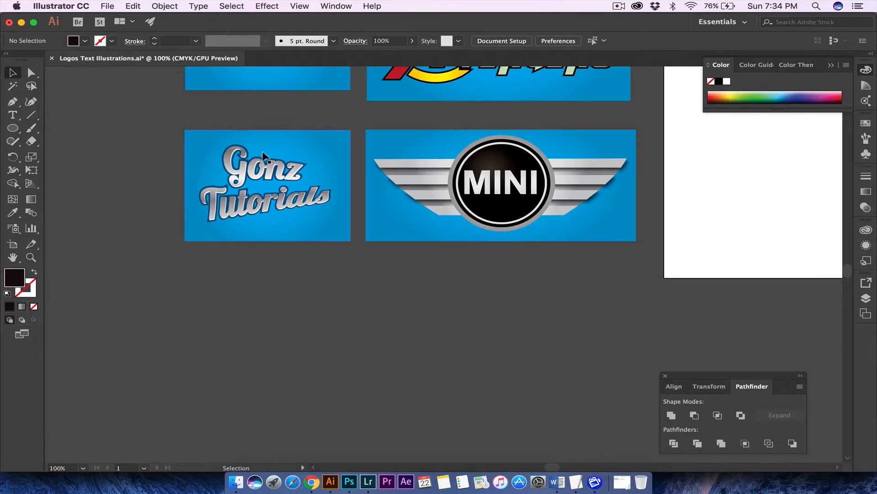
Step: Examine the finished Gonz Tutorials logo closely and compare it with the other sample logos and the artboard
{"action": "left_click_drag", "start_coordinate": [185, 125], "coordinate": [358, 248]}
{"action": "left_click", "coordinate": [265, 265]}
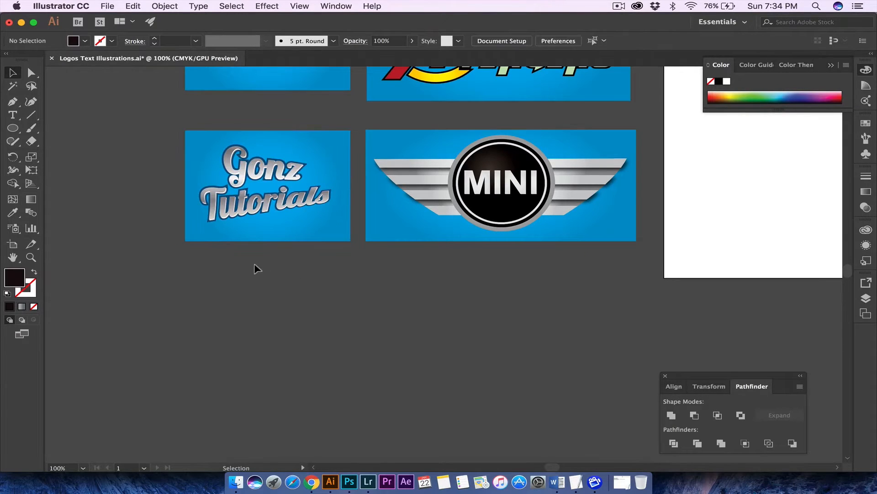
{"action": "key", "text": "super+plus"}
{"action": "key", "text": "super+plus"}
{"action": "scroll", "coordinate": [255, 265], "scroll_direction": "left", "scroll_amount": 6}
{"action": "scroll", "coordinate": [255, 265], "scroll_direction": "up", "scroll_amount": 2}
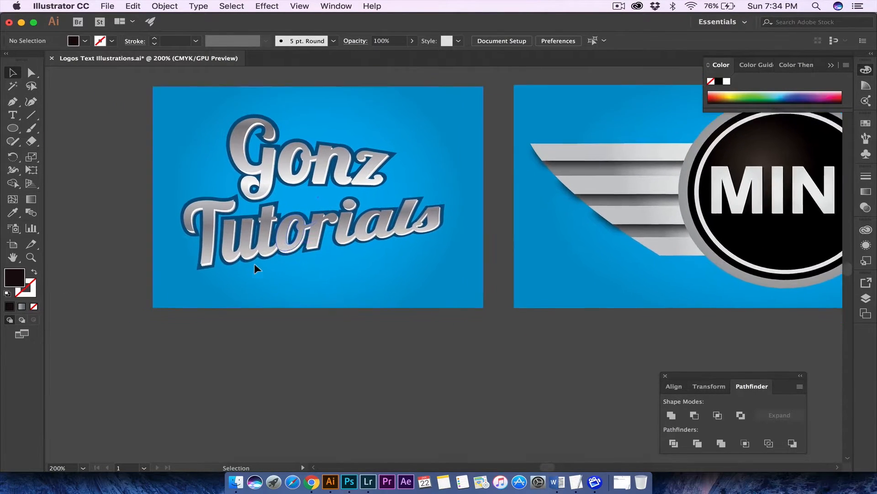
{"action": "scroll", "coordinate": [255, 265], "scroll_direction": "up", "scroll_amount": 1}
{"action": "key", "text": "super+plus"}
{"action": "key", "text": "super+plus"}
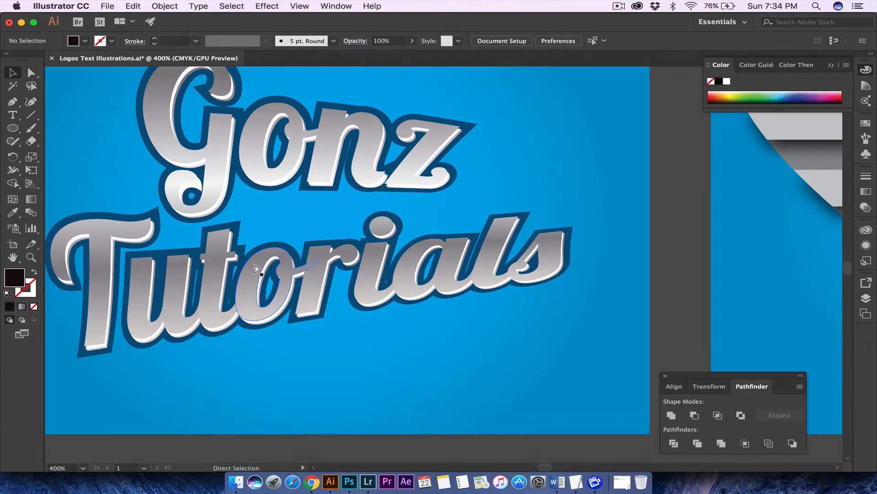
{"action": "key", "text": "super+minus"}
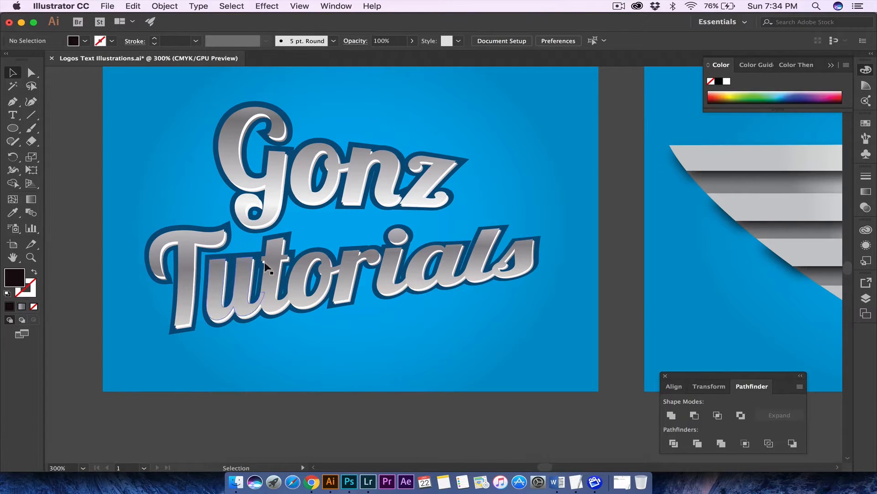
{"action": "scroll", "coordinate": [290, 258], "scroll_direction": "up", "scroll_amount": 3}
{"action": "scroll", "coordinate": [290, 258], "scroll_direction": "left", "scroll_amount": 1}
{"action": "key", "text": "super+minus"}
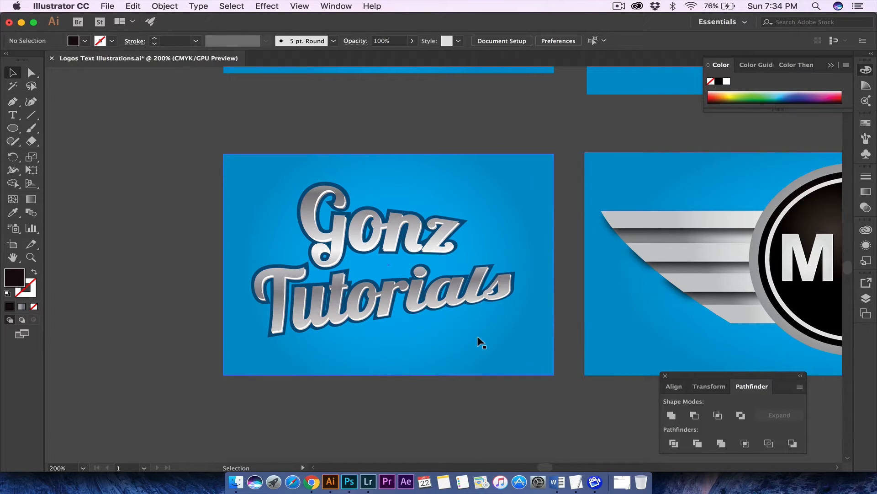
{"action": "scroll", "coordinate": [398, 361], "scroll_direction": "right", "scroll_amount": 15}
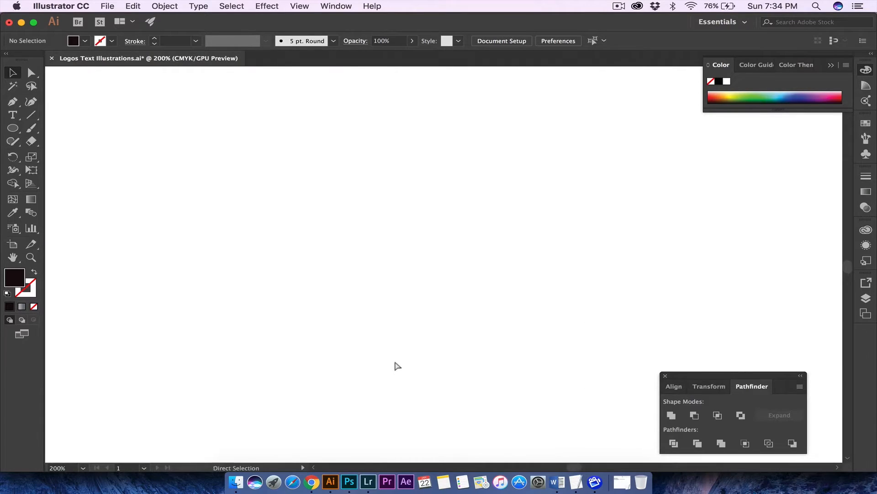
{"action": "key", "text": "super+minus"}
{"action": "key", "text": "super+minus"}
{"action": "key", "text": "super+minus"}
{"action": "scroll", "coordinate": [360, 355], "scroll_direction": "left", "scroll_amount": 10}
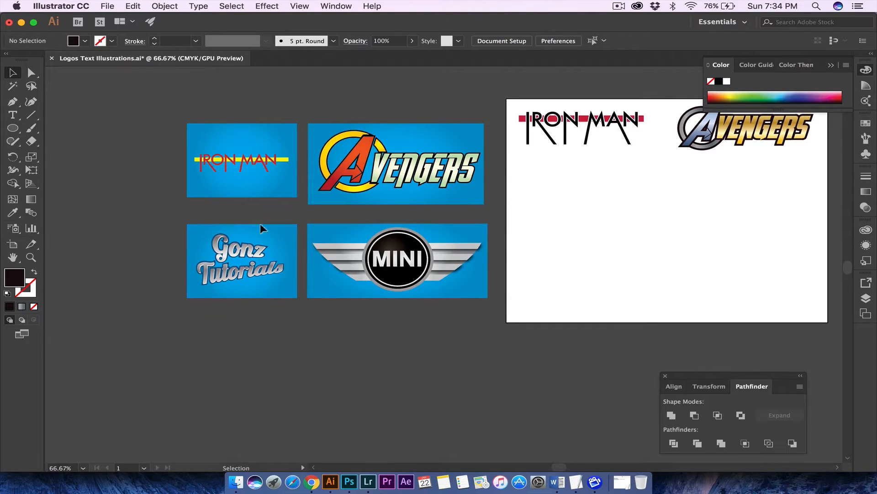
{"action": "left_click_drag", "start_coordinate": [570, 265], "coordinate": [294, 284]}
Step: Switch to Finder and install the Lobster 1.4.otf font from the Files Used folder
{"action": "left_click", "coordinate": [245, 456]}
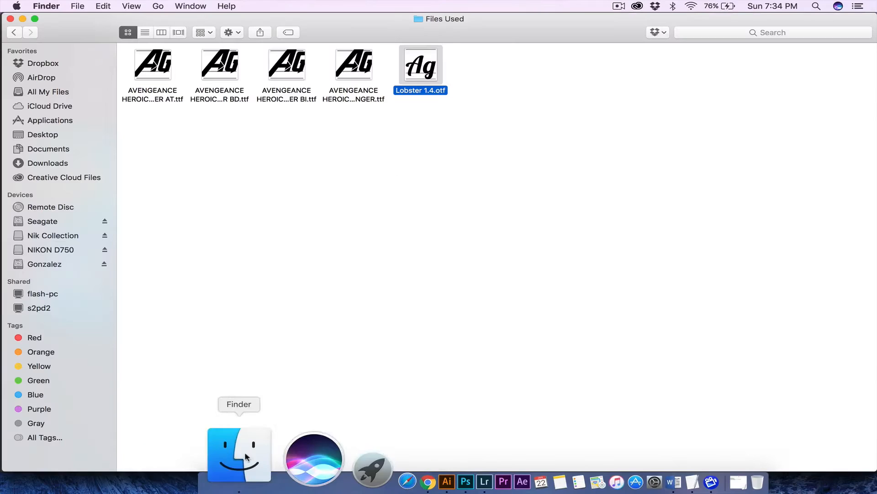
{"action": "double_click", "coordinate": [421, 68]}
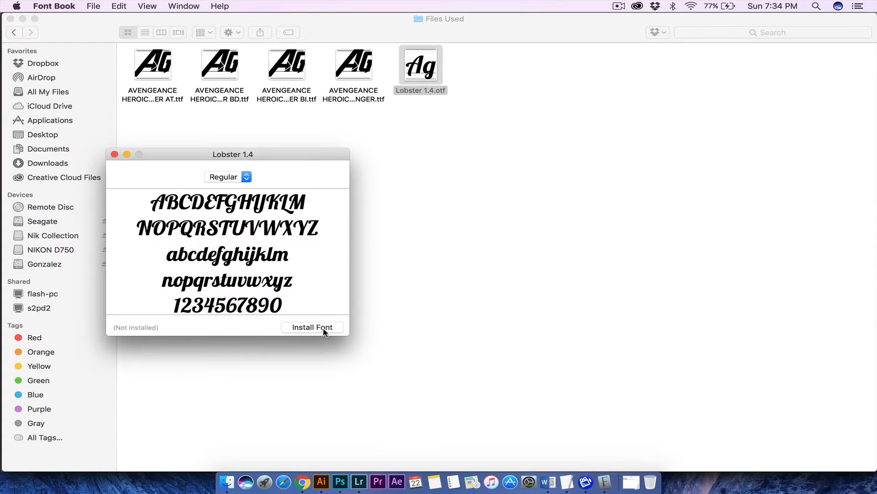
{"action": "left_click", "coordinate": [319, 327]}
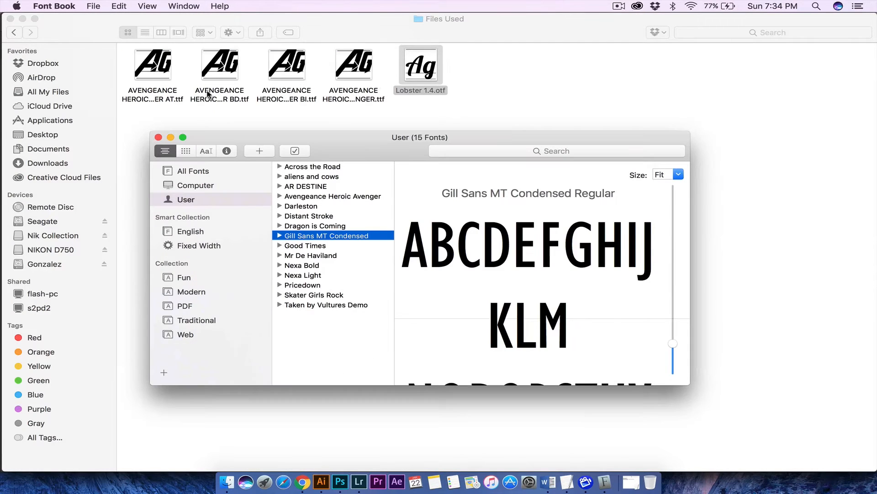
{"action": "left_click", "coordinate": [158, 137]}
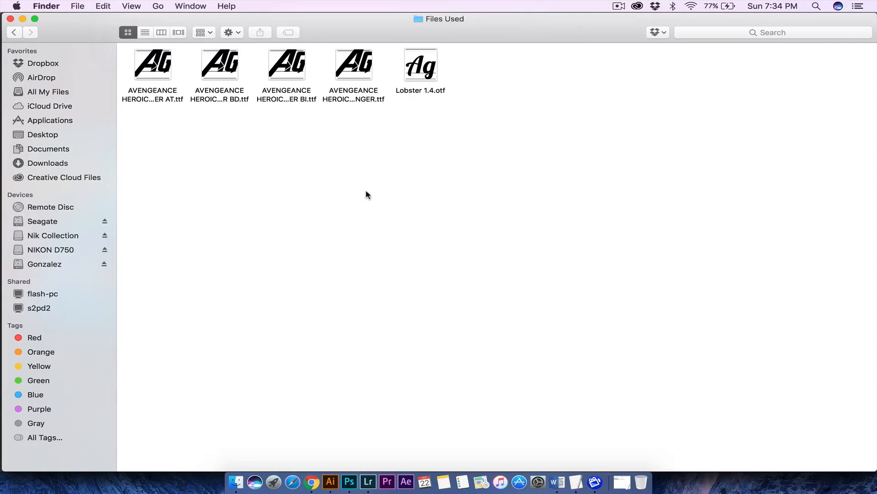
Step: Switch back to Illustrator and add the two-line text "Gonz Tutorials" in the empty area of the artboard
{"action": "left_click", "coordinate": [331, 481]}
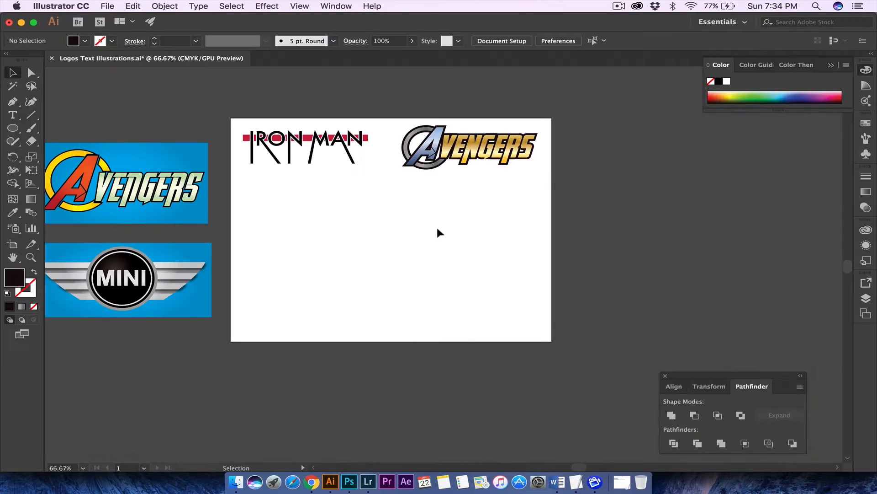
{"action": "scroll", "coordinate": [437, 228], "scroll_direction": "left", "scroll_amount": 3}
{"action": "left_click", "coordinate": [13, 115]}
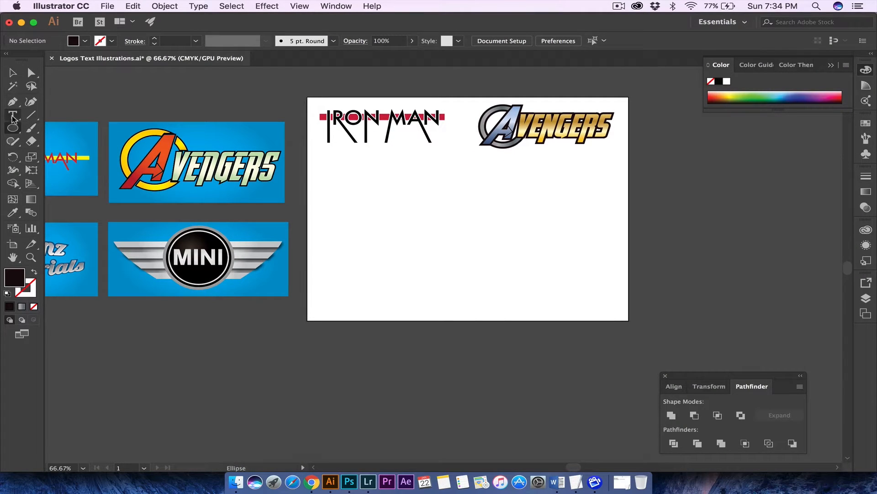
{"action": "left_click", "coordinate": [400, 245]}
{"action": "key", "text": "BackSpace"}
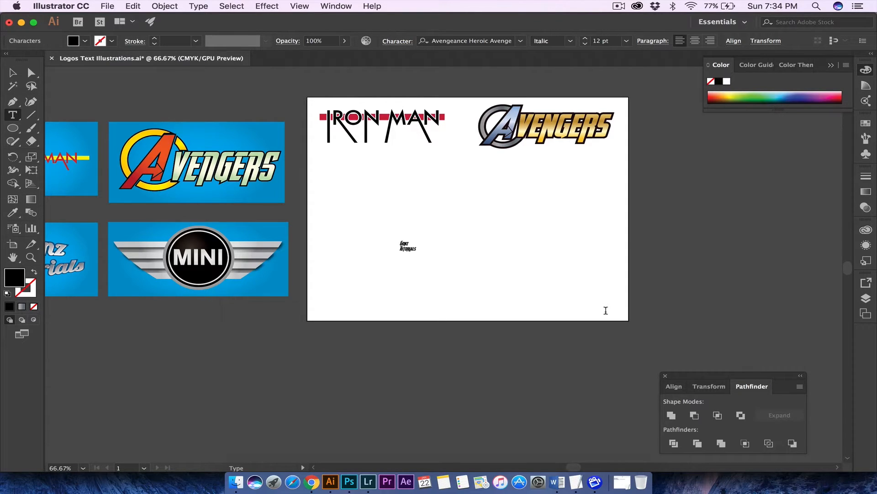
Step: Change the font of the whole Gonz Tutorials text to Lobster 1.4
{"action": "key", "text": "super+a"}
{"action": "left_click", "coordinate": [453, 41]}
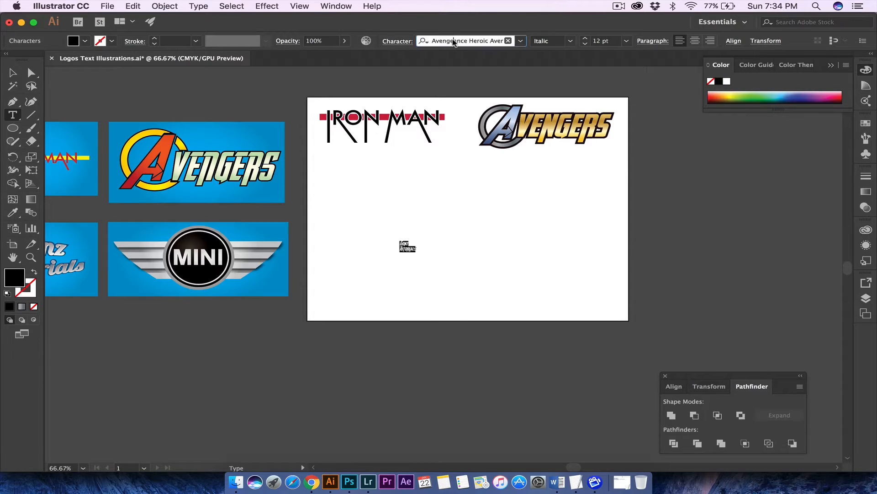
{"action": "key", "text": "super+a"}
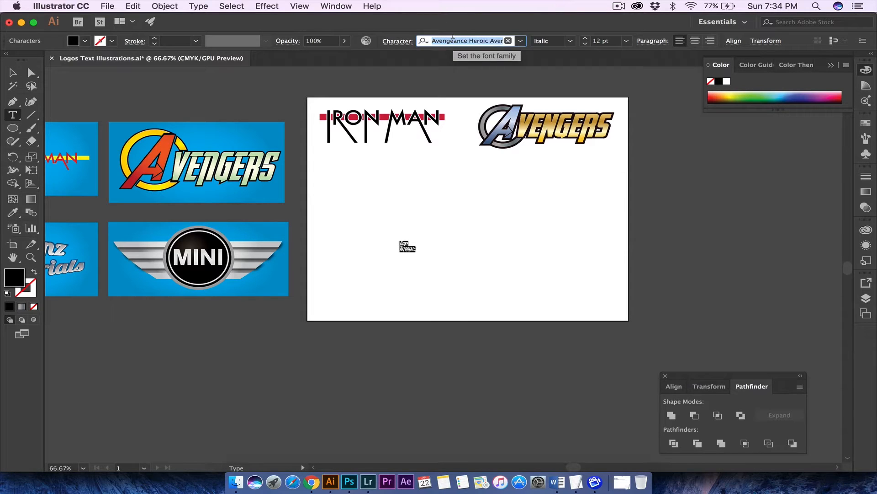
{"action": "type", "text": "lob"}
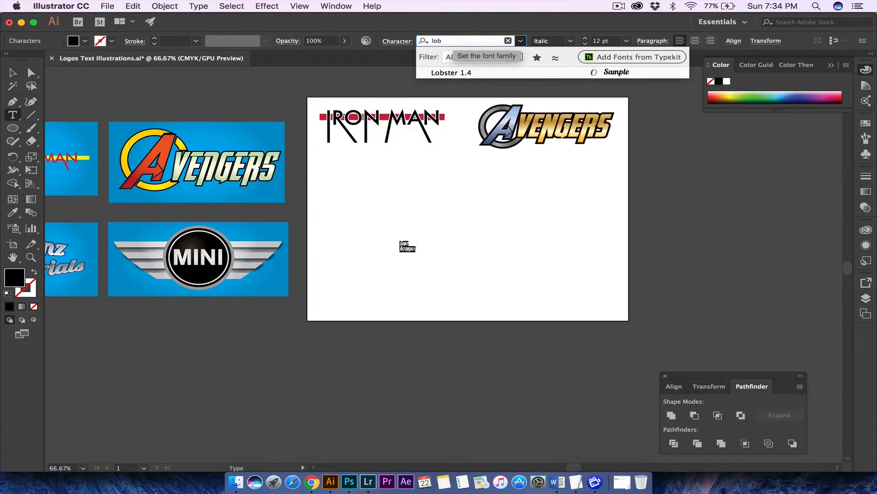
{"action": "left_click", "coordinate": [450, 71]}
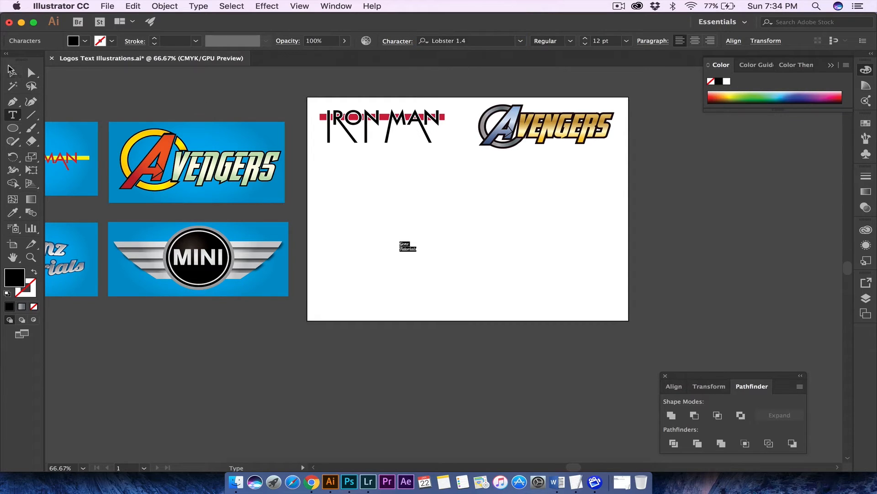
Step: Enlarge the Gonz Tutorials text to about 145.63 pt and move it below the Iron Man and Avengers logos
{"action": "key", "text": "Escape"}
{"action": "left_click_drag", "start_coordinate": [417, 251], "coordinate": [604, 366]}
{"action": "left_click_drag", "start_coordinate": [516, 350], "coordinate": [489, 280]}
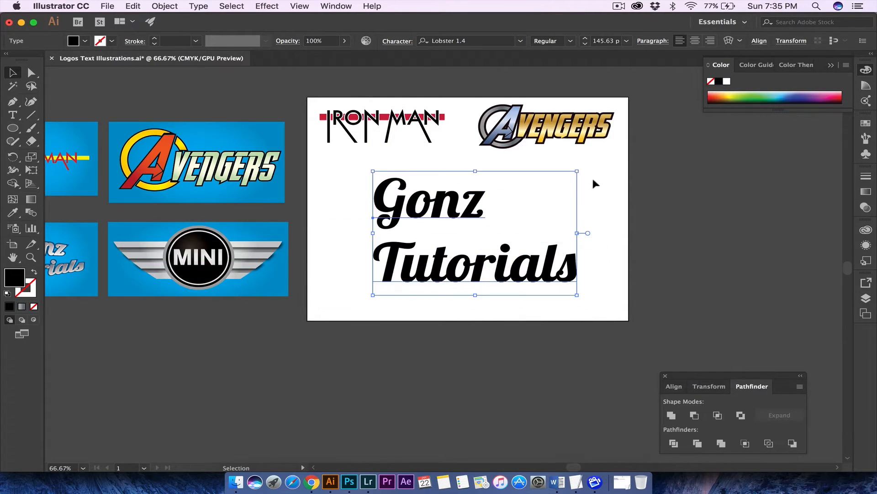
Step: Centre-align the two lines of text and move the text back to the middle of the artboard
{"action": "left_click", "coordinate": [694, 40]}
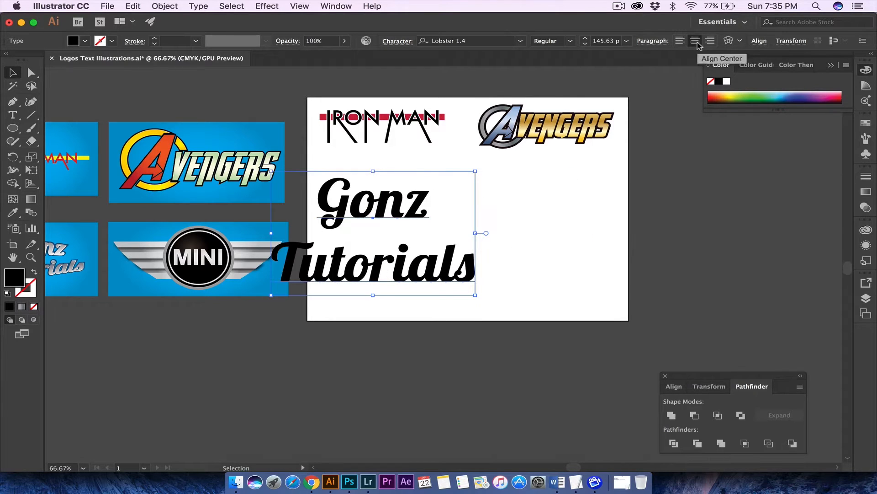
{"action": "left_click_drag", "start_coordinate": [402, 262], "coordinate": [486, 269]}
{"action": "left_click", "coordinate": [573, 234]}
{"action": "left_click", "coordinate": [478, 220]}
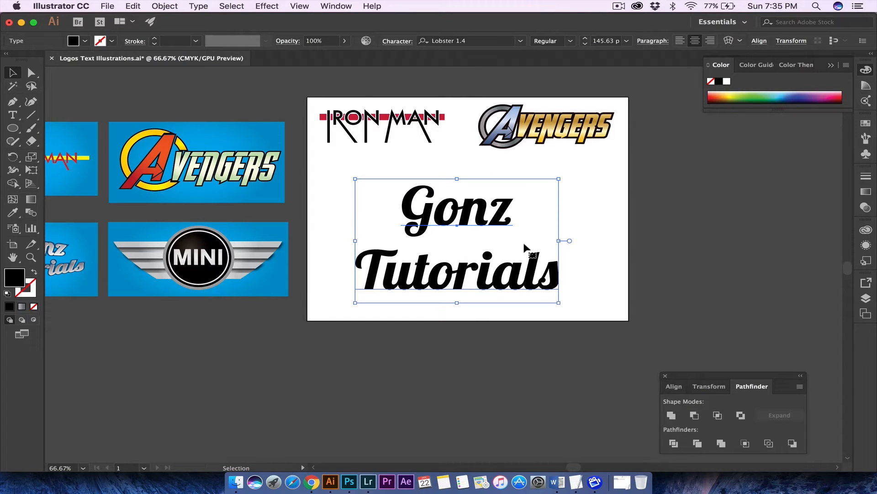
Step: Expand the object and fill of the Gonz Tutorials text into a group of outlines
{"action": "left_click", "coordinate": [166, 6]}
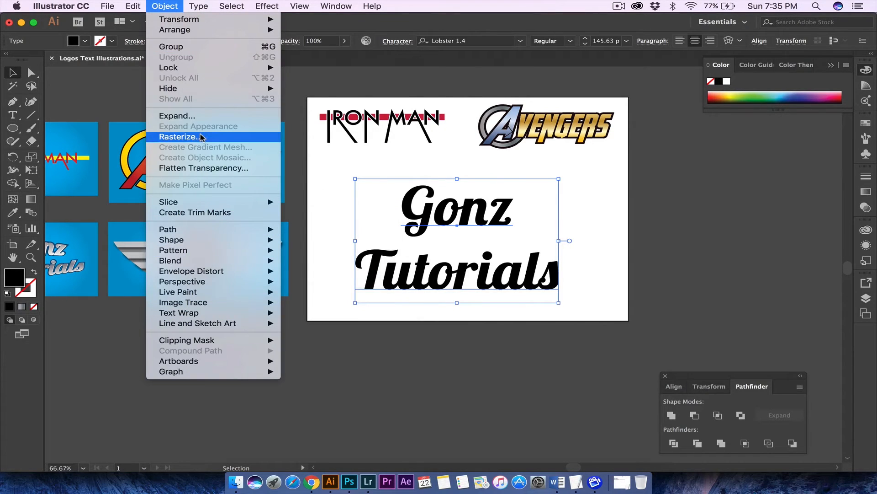
{"action": "left_click", "coordinate": [196, 120]}
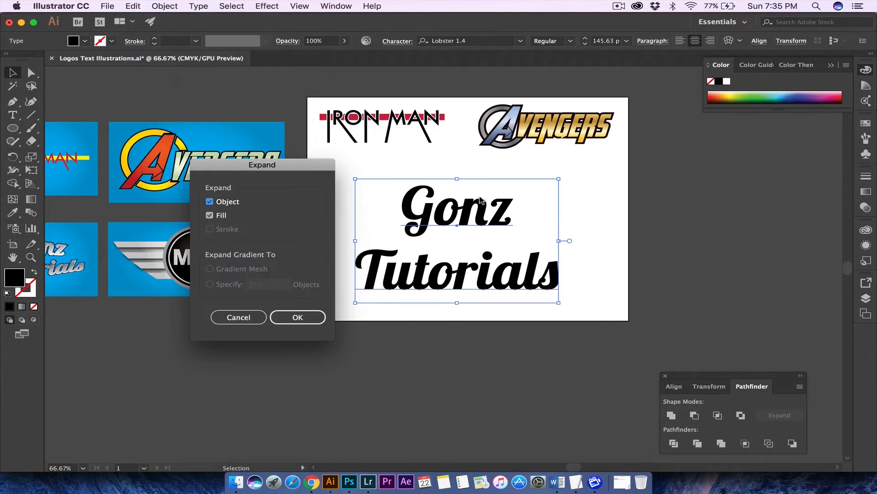
{"action": "left_click", "coordinate": [289, 315]}
{"action": "left_click", "coordinate": [613, 242]}
{"action": "left_click", "coordinate": [478, 220]}
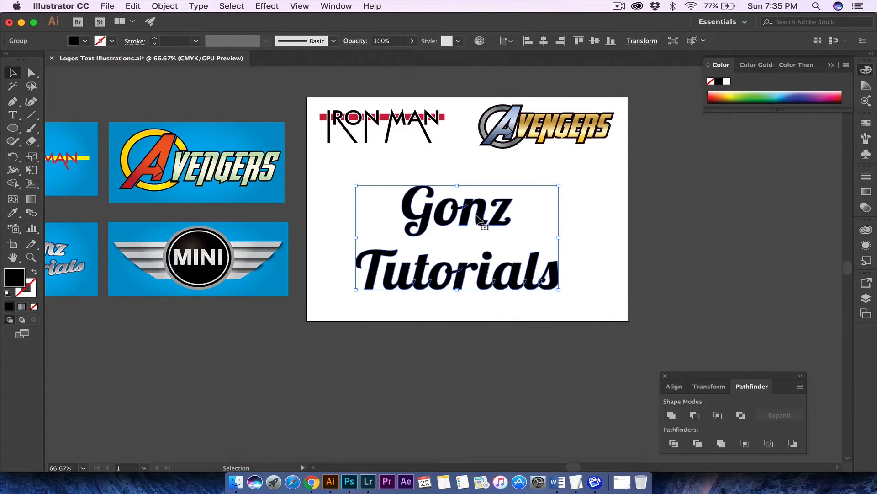
Step: Ungroup the expanded Gonz Tutorials lettering into separate letter shapes
{"action": "right_click", "coordinate": [478, 220]}
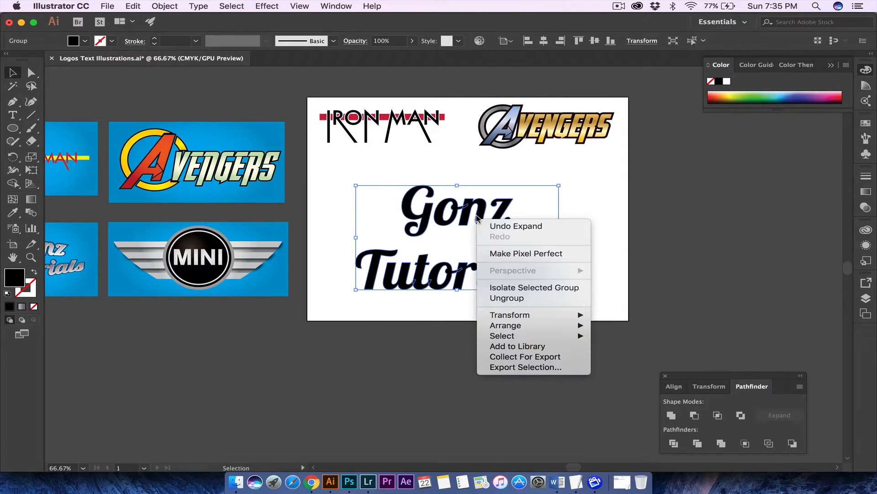
{"action": "left_click", "coordinate": [506, 300]}
{"action": "left_click", "coordinate": [502, 206]}
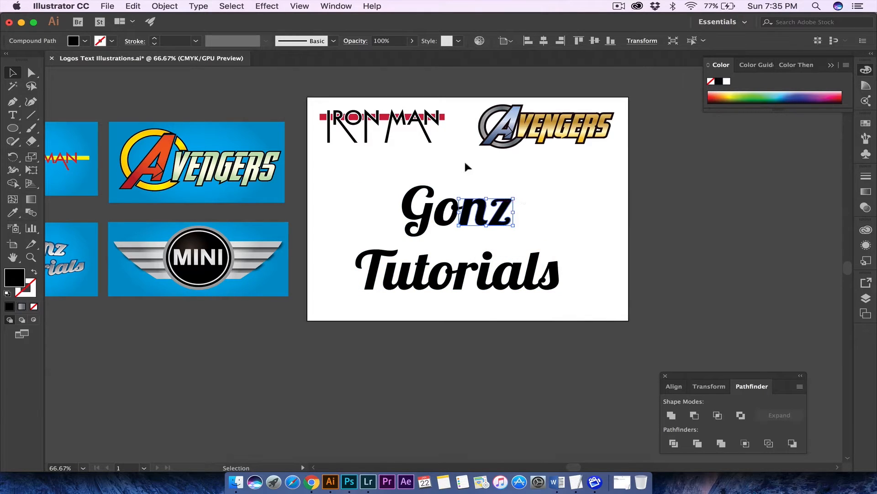
Step: Try moving the letter G away from the rest of the word Gonz and undo the move
{"action": "left_click_drag", "start_coordinate": [406, 174], "coordinate": [528, 238]}
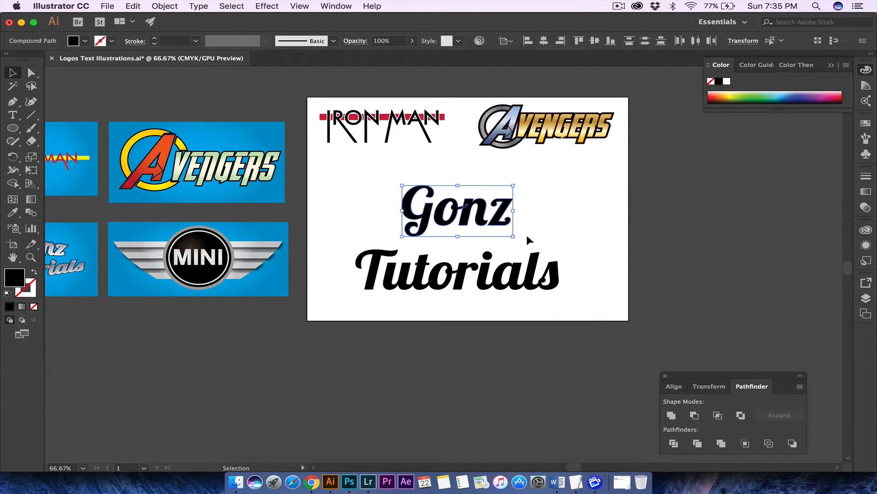
{"action": "left_click", "coordinate": [435, 181]}
{"action": "left_click_drag", "start_coordinate": [411, 196], "coordinate": [332, 196]}
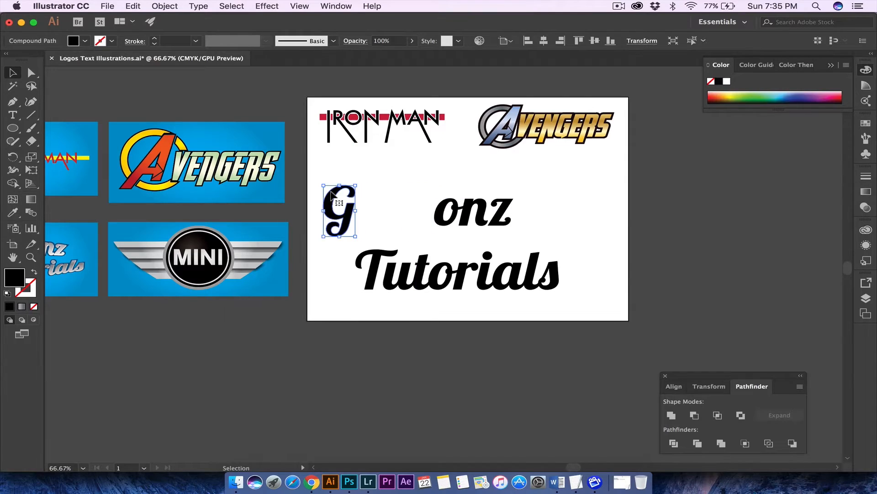
{"action": "key", "text": "super+z"}
{"action": "left_click", "coordinate": [374, 180]}
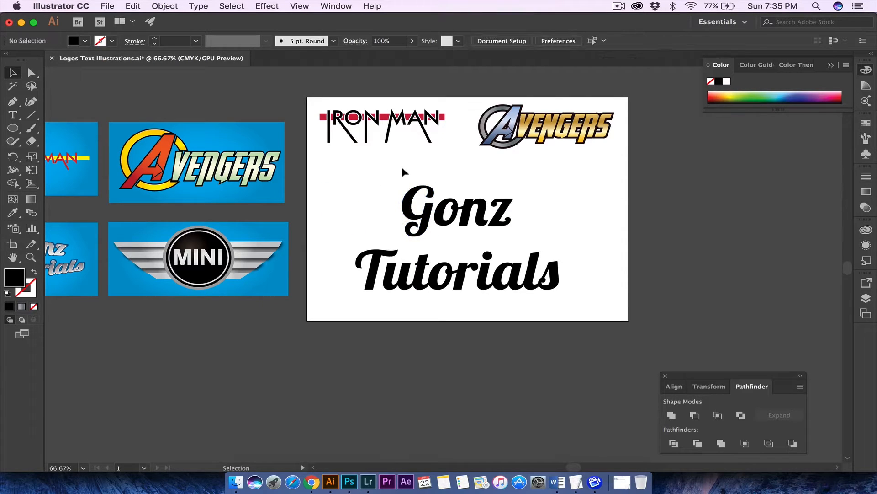
Step: Move all the letters of Gonz down and slightly left so the word sits close above Tutorials
{"action": "left_click_drag", "start_coordinate": [401, 167], "coordinate": [509, 234]}
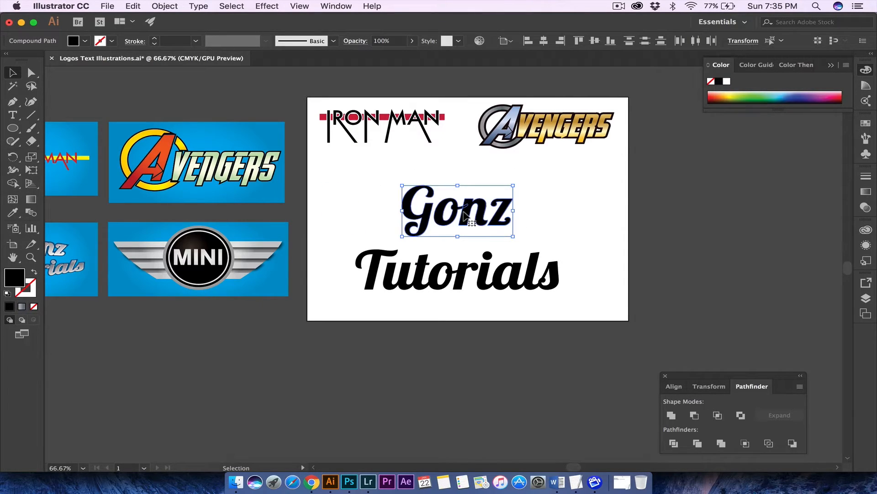
{"action": "left_click_drag", "start_coordinate": [467, 210], "coordinate": [466, 231]}
{"action": "left_click", "coordinate": [469, 196]}
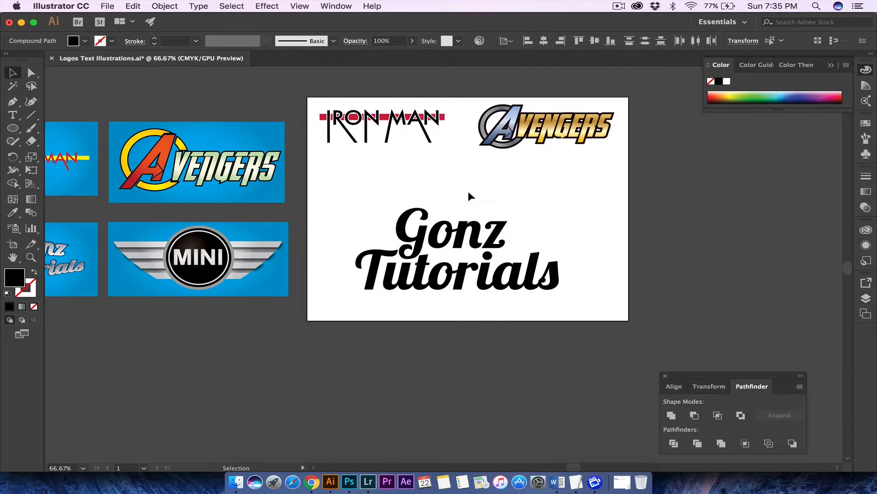
{"action": "left_click_drag", "start_coordinate": [334, 183], "coordinate": [587, 302]}
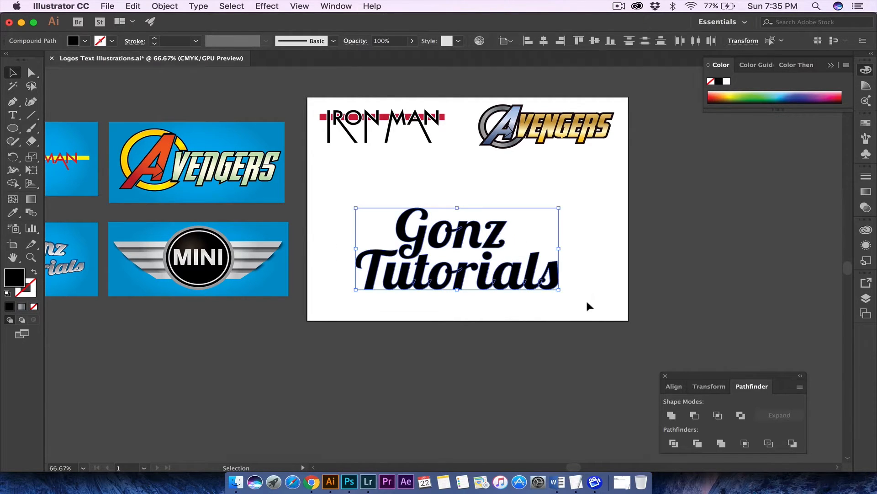
{"action": "key", "text": "a"}
{"action": "key", "text": "v"}
{"action": "right_click", "coordinate": [459, 241]}
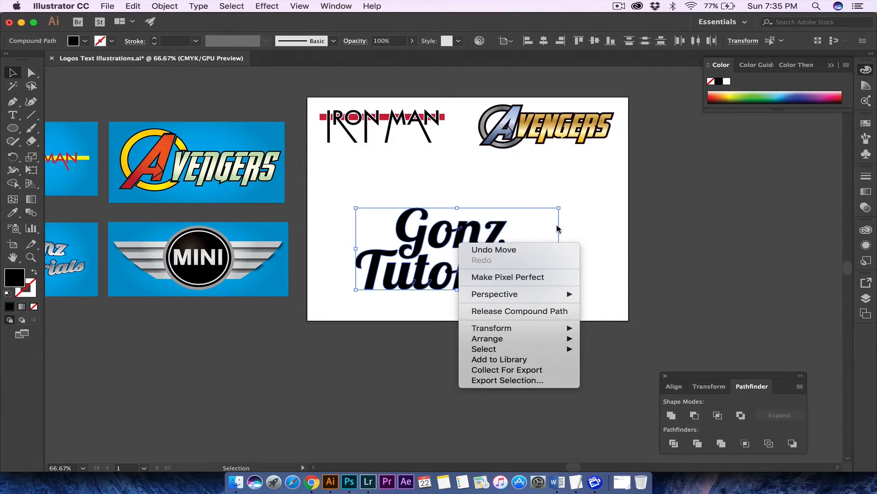
{"action": "left_click", "coordinate": [589, 225]}
{"action": "left_click_drag", "start_coordinate": [329, 178], "coordinate": [607, 310]}
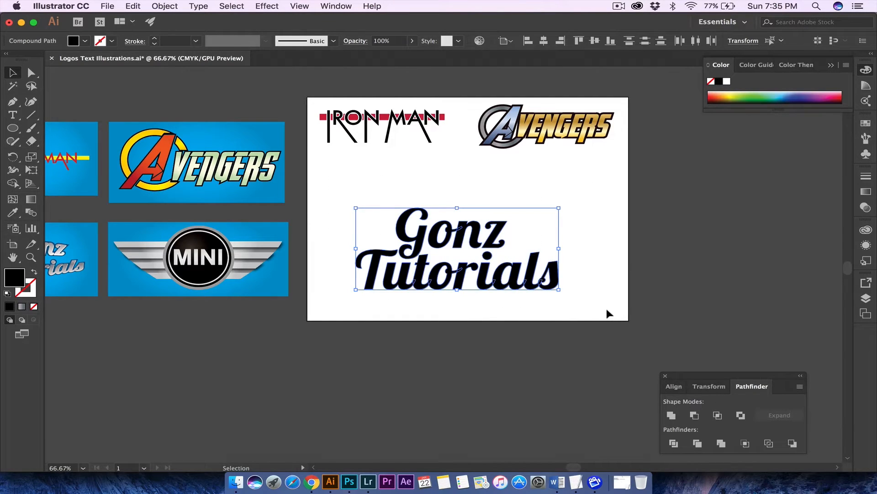
{"action": "left_click", "coordinate": [620, 207]}
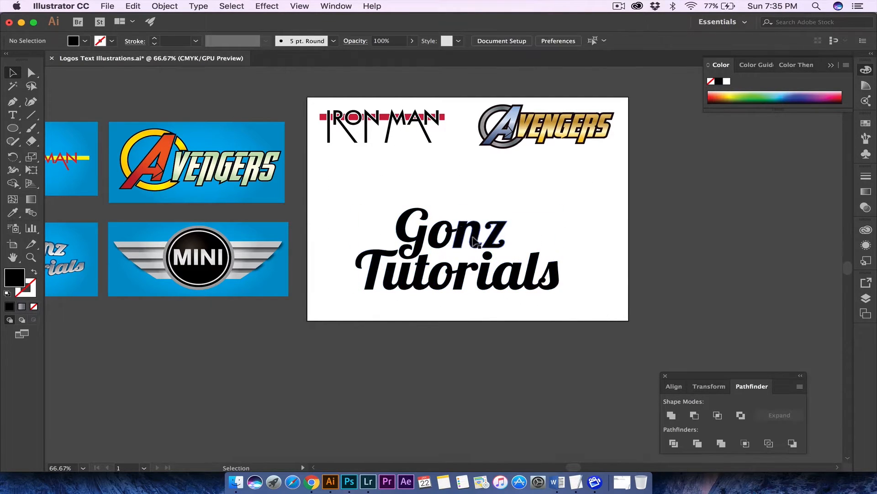
Step: Select all the Gonz Tutorials lettering and unite the overlapping letters into one merged shape
{"action": "left_click", "coordinate": [475, 241]}
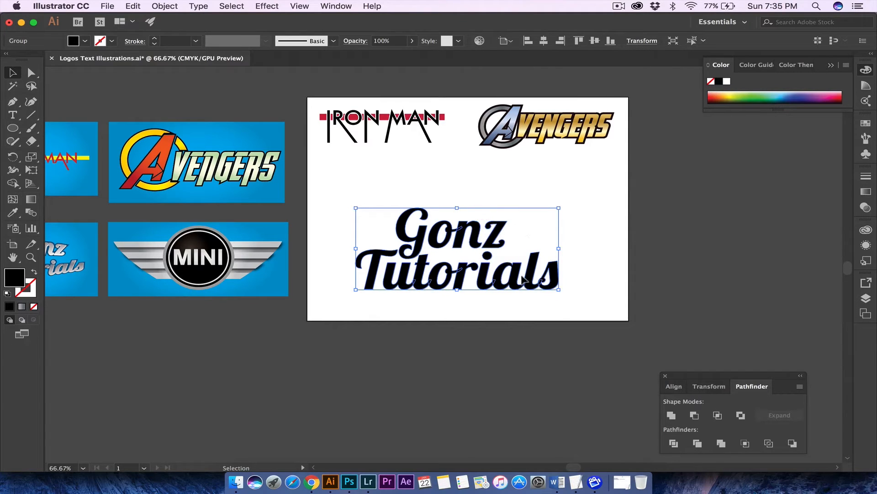
{"action": "key", "text": "super+equal"}
{"action": "key", "text": "super+equal"}
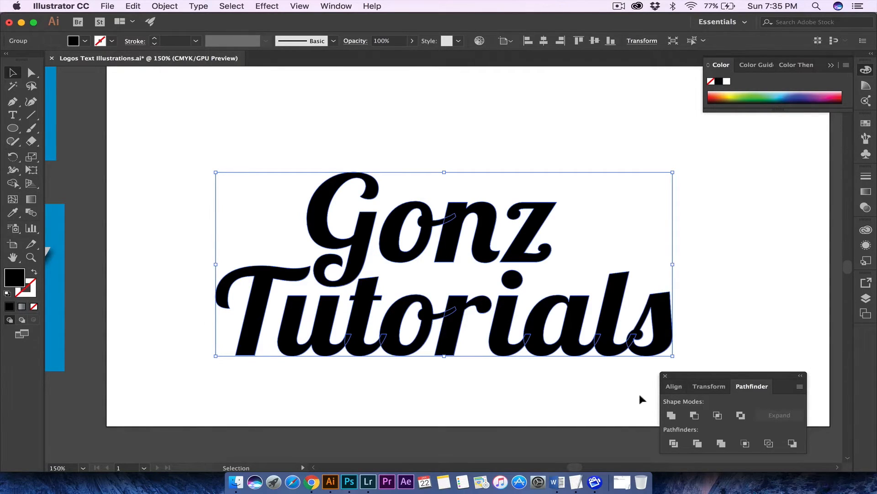
{"action": "left_click", "coordinate": [671, 416]}
{"action": "left_click", "coordinate": [415, 149]}
{"action": "key", "text": "super+minus"}
{"action": "key", "text": "super+minus"}
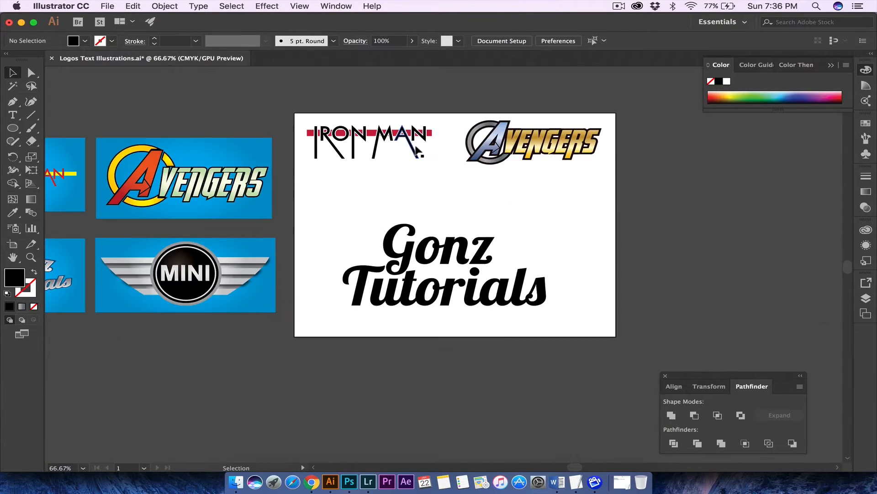
Step: Move the united Gonz Tutorials lettering slightly to the right on the artboard
{"action": "left_click_drag", "start_coordinate": [412, 259], "coordinate": [443, 259]}
{"action": "scroll", "coordinate": [411, 256], "scroll_direction": "left", "scroll_amount": 6}
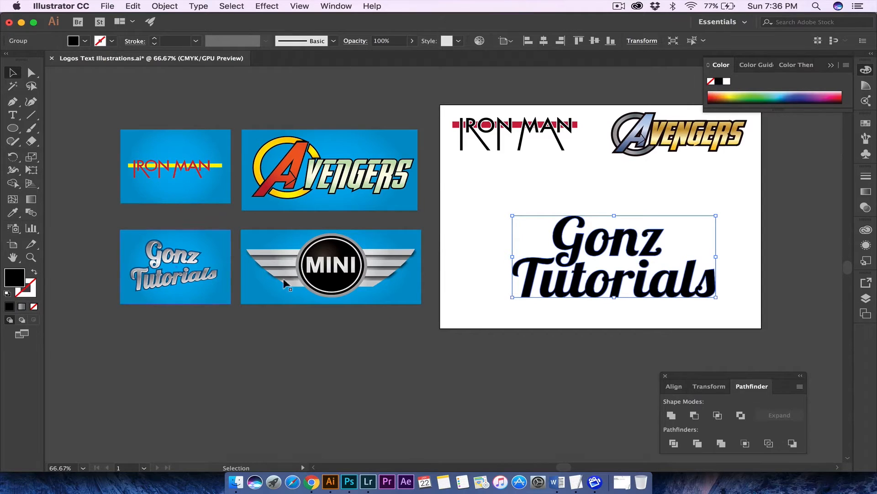
{"action": "scroll", "coordinate": [534, 284], "scroll_direction": "right", "scroll_amount": 5}
{"action": "scroll", "coordinate": [534, 284], "scroll_direction": "right", "scroll_amount": 2}
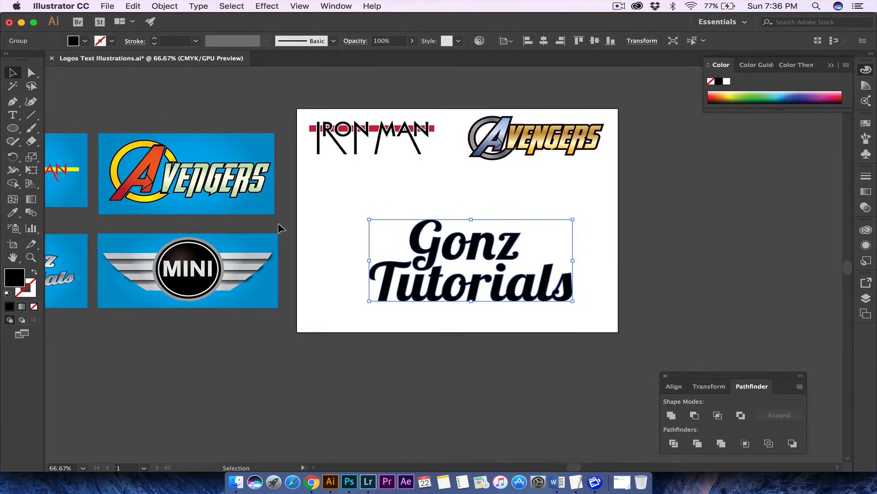
Step: Give the lettering a gradient fill and open the Metals gradient swatch library
{"action": "left_click", "coordinate": [21, 306]}
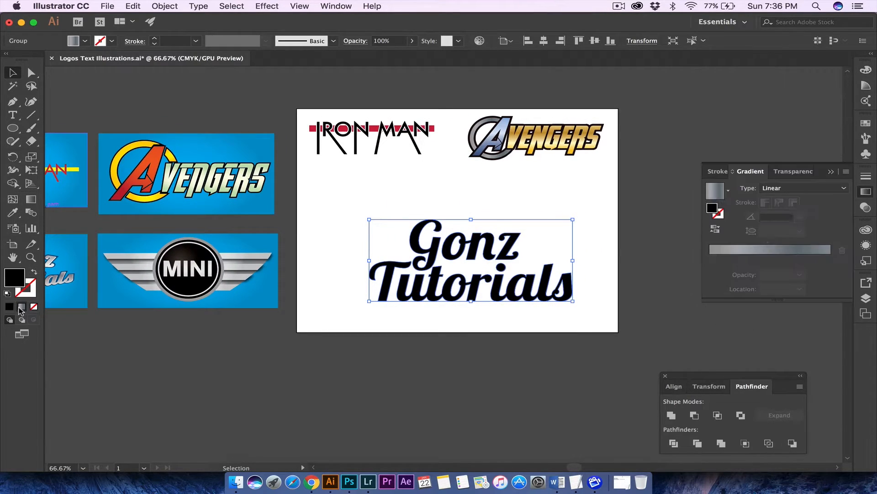
{"action": "left_click", "coordinate": [86, 41]}
{"action": "left_click", "coordinate": [10, 111]}
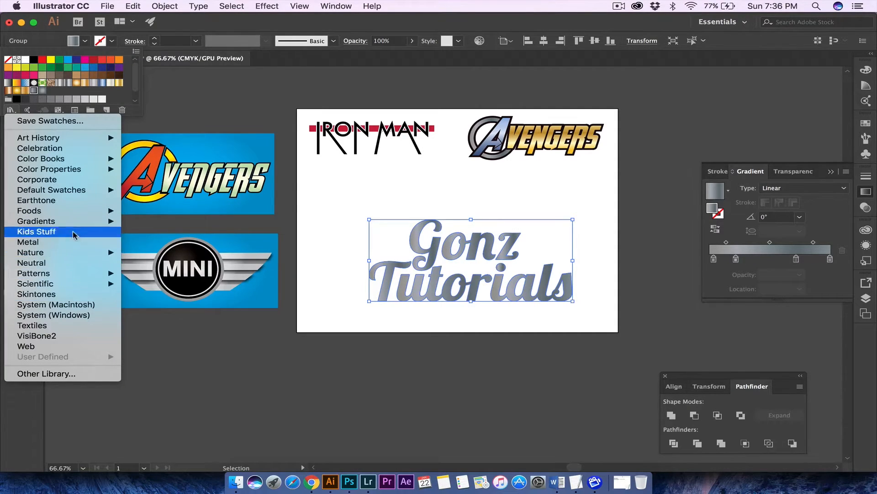
{"action": "mouse_move", "coordinate": [72, 221]}
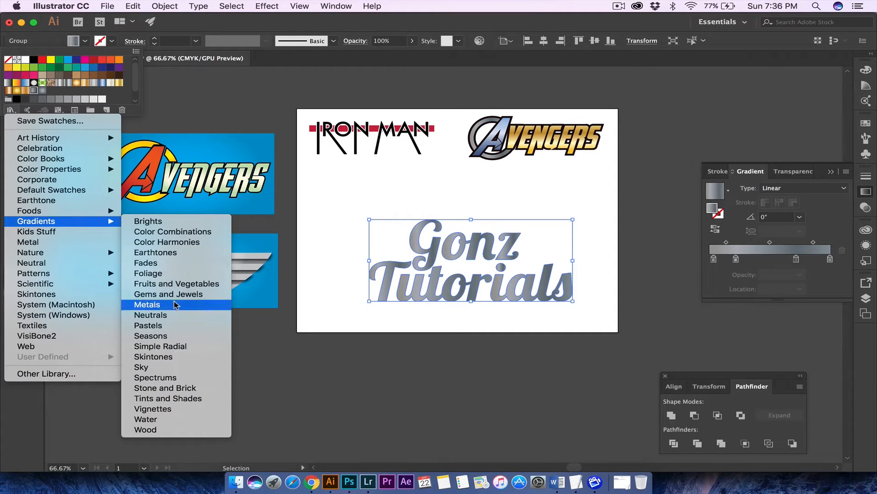
{"action": "left_click", "coordinate": [147, 304]}
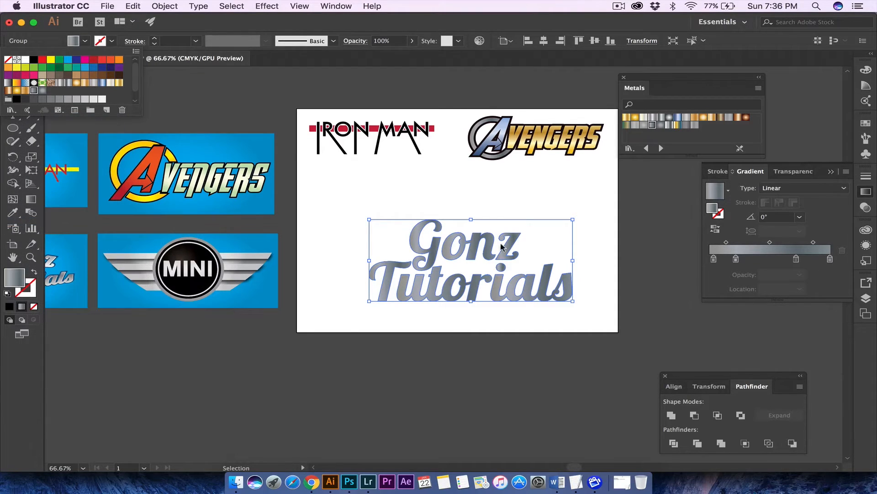
Step: Compare silver swatches from the Metals library and fill the lettering with the lighter silver linear gradient
{"action": "left_click", "coordinate": [654, 119]}
{"action": "left_click", "coordinate": [654, 118]}
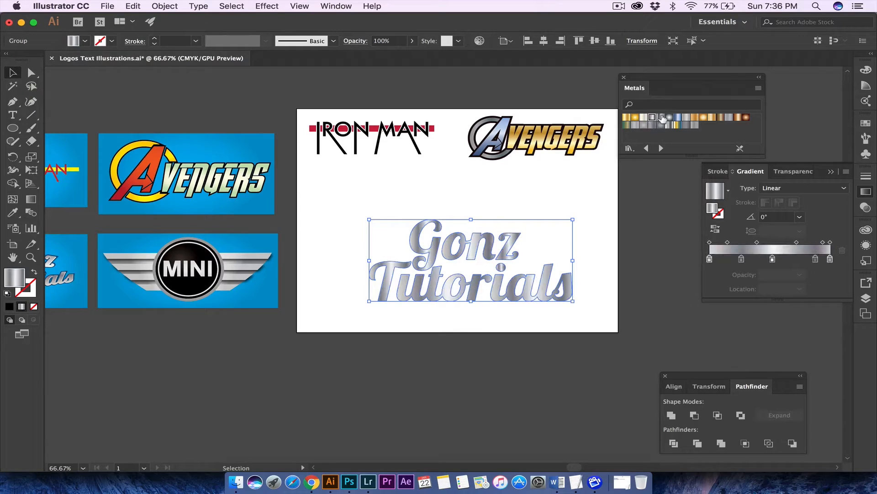
{"action": "left_click", "coordinate": [662, 118]}
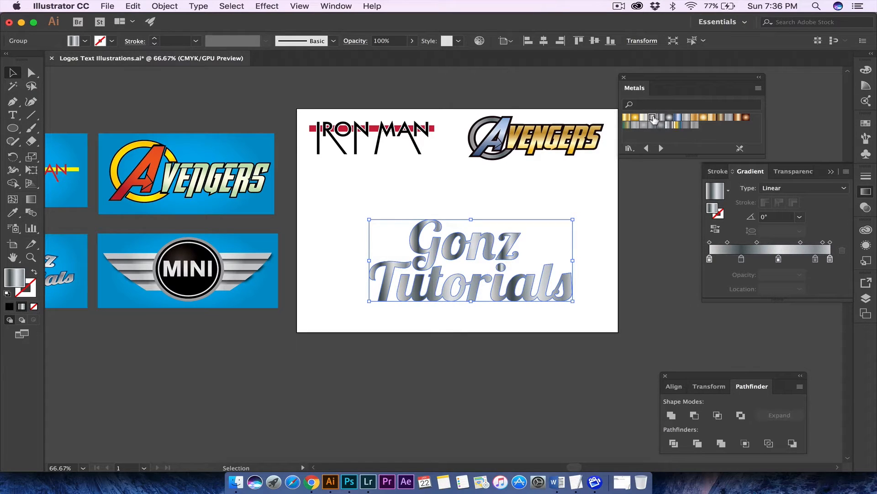
{"action": "left_click", "coordinate": [653, 119]}
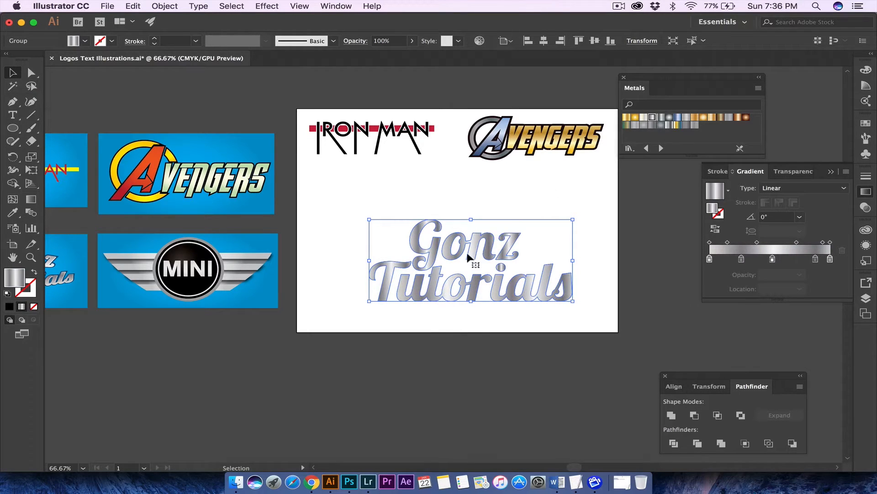
Step: Run the silver gradient vertically at 90° across the whole lettering, from below Tutorials up to above Gonz, and deselect it
{"action": "left_click", "coordinate": [31, 200]}
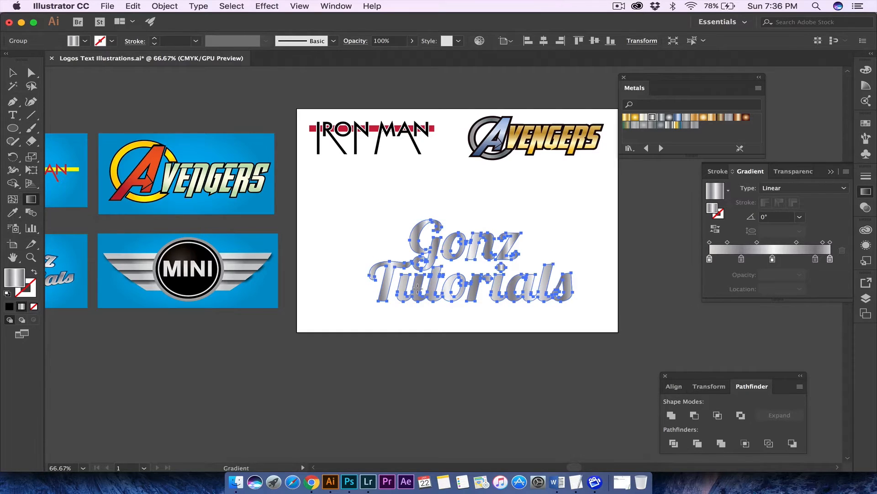
{"action": "left_click_drag", "start_coordinate": [474, 303], "coordinate": [468, 206]}
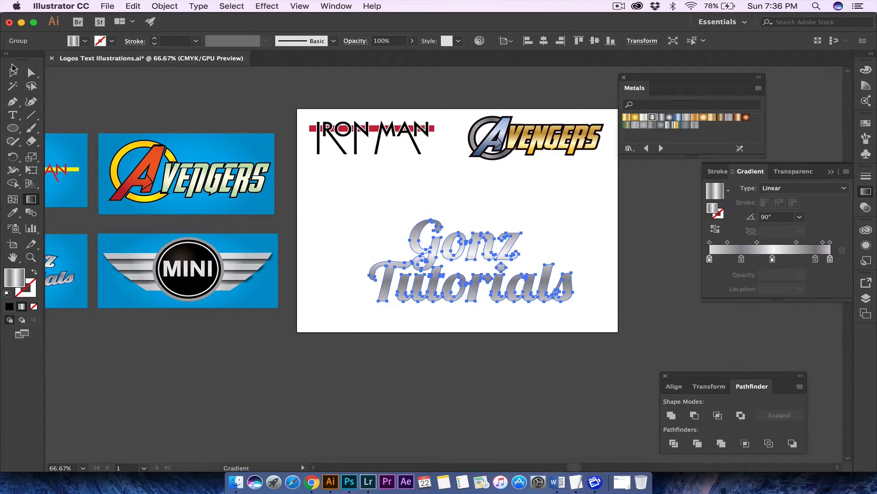
{"action": "left_click", "coordinate": [13, 72]}
{"action": "left_click", "coordinate": [438, 189]}
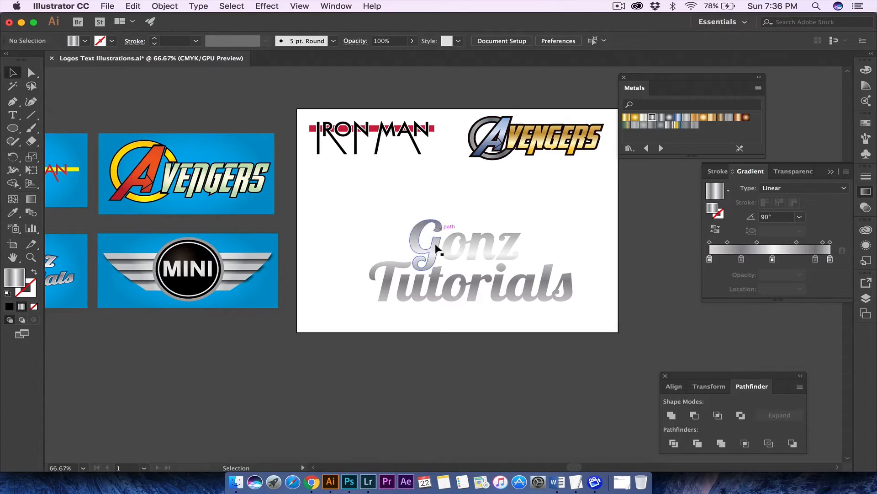
Step: Duplicate the silver Gonz Tutorials lettering directly below, just outside the artboard
{"action": "scroll", "coordinate": [416, 282], "scroll_direction": "down", "scroll_amount": 3}
{"action": "scroll", "coordinate": [416, 282], "scroll_direction": "left", "scroll_amount": 5}
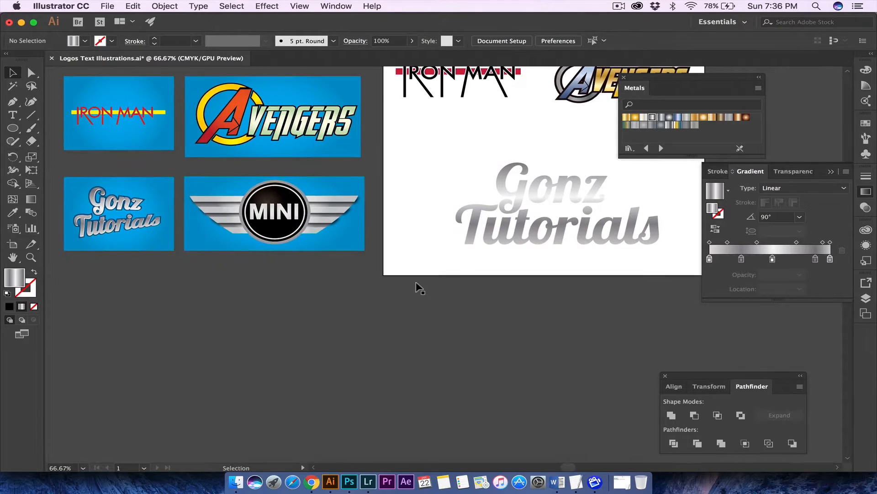
{"action": "scroll", "coordinate": [417, 287], "scroll_direction": "right", "scroll_amount": 3}
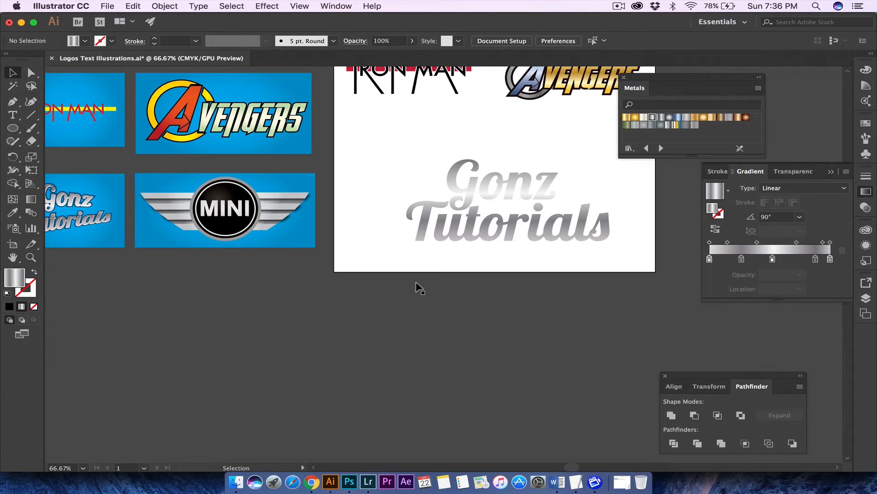
{"action": "scroll", "coordinate": [397, 170], "scroll_direction": "down", "scroll_amount": 2}
{"action": "scroll", "coordinate": [398, 171], "scroll_direction": "right", "scroll_amount": 3}
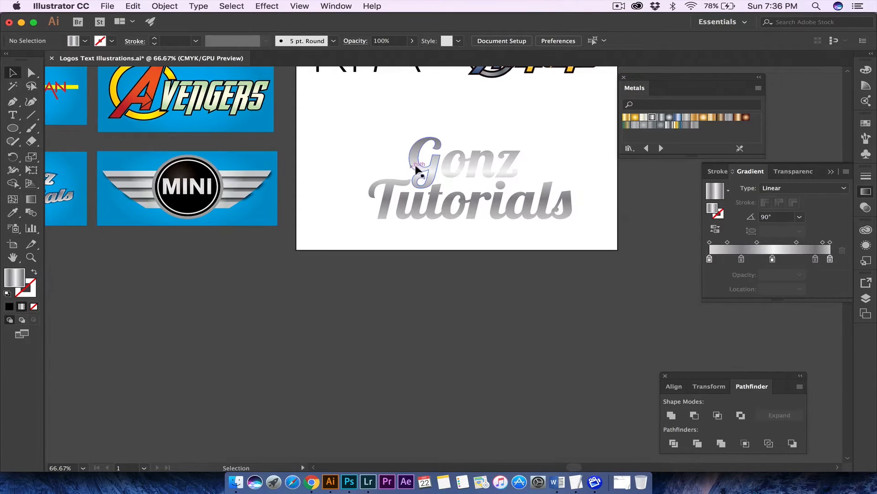
{"action": "left_click", "coordinate": [416, 170]}
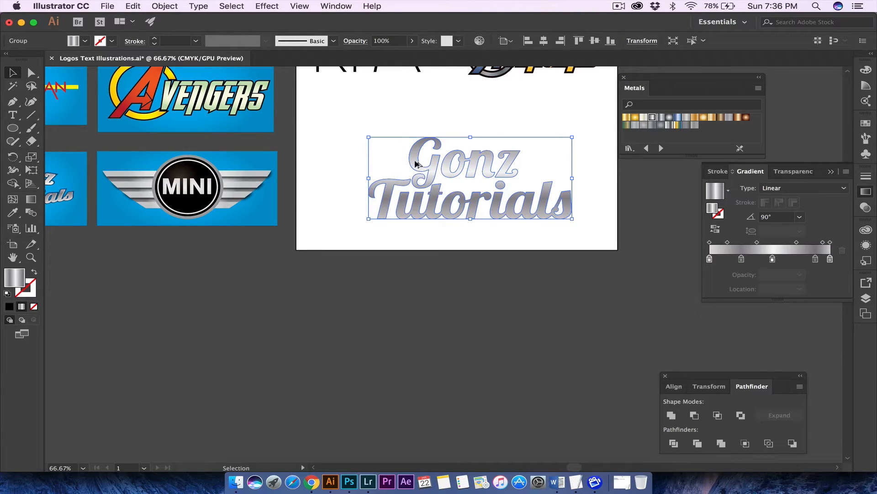
{"action": "left_click_drag", "start_coordinate": [416, 164], "coordinate": [404, 281]}
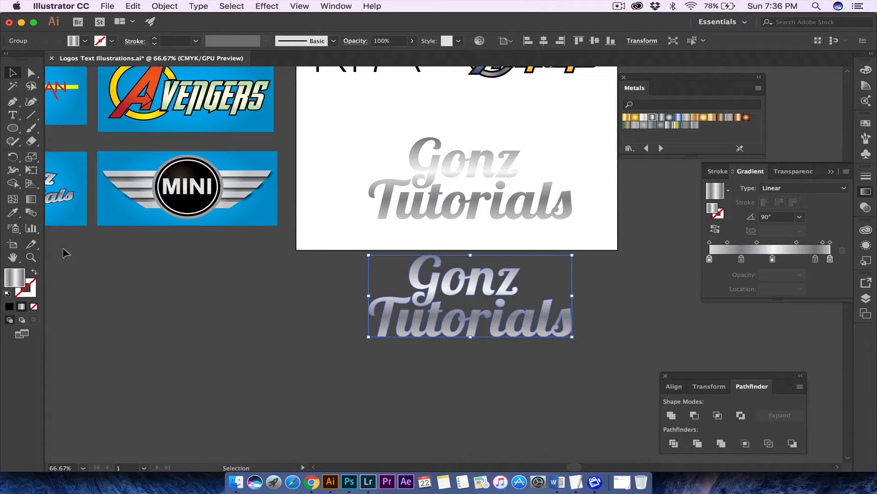
Step: Give the duplicate lettering a solid black fill and a black stroke
{"action": "left_click", "coordinate": [8, 307]}
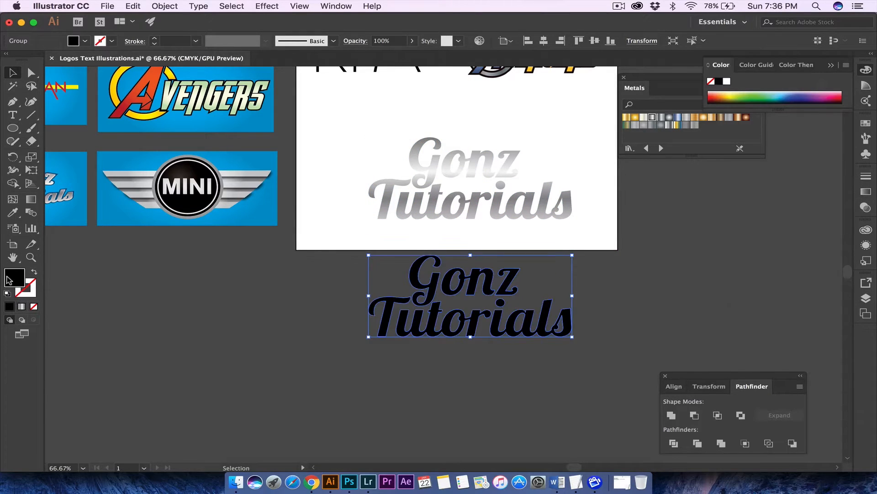
{"action": "left_click", "coordinate": [28, 295]}
{"action": "left_click", "coordinate": [11, 306]}
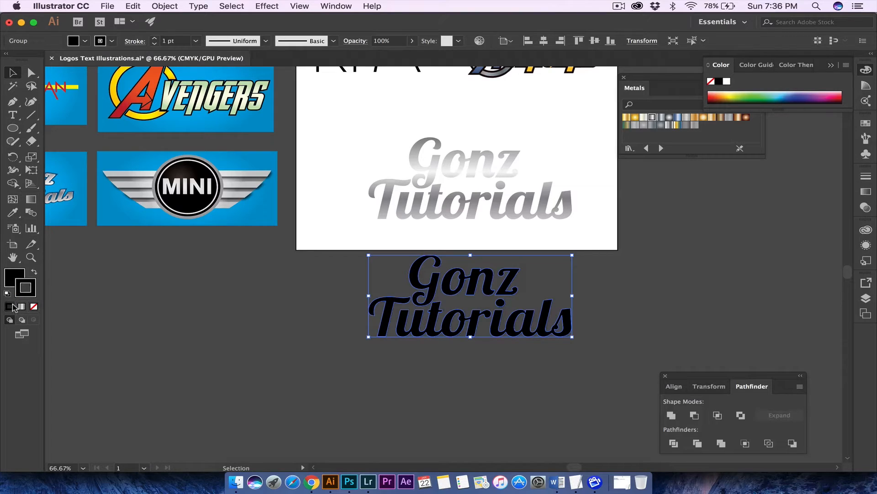
Step: Adjust the duplicate's stroke weight, reapplying the black stroke and setting it to 14 pt
{"action": "left_click", "coordinate": [156, 43]}
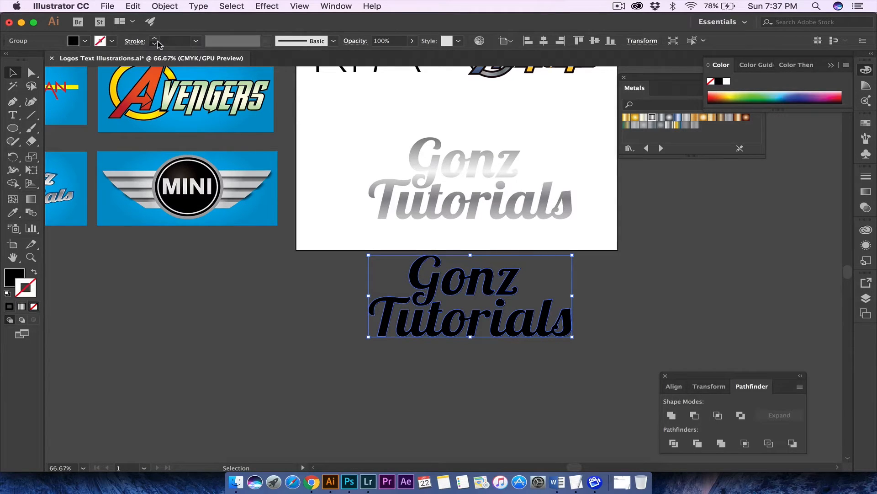
{"action": "left_click", "coordinate": [9, 307]}
{"action": "left_click", "coordinate": [155, 38]}
{"action": "left_click", "coordinate": [154, 39]}
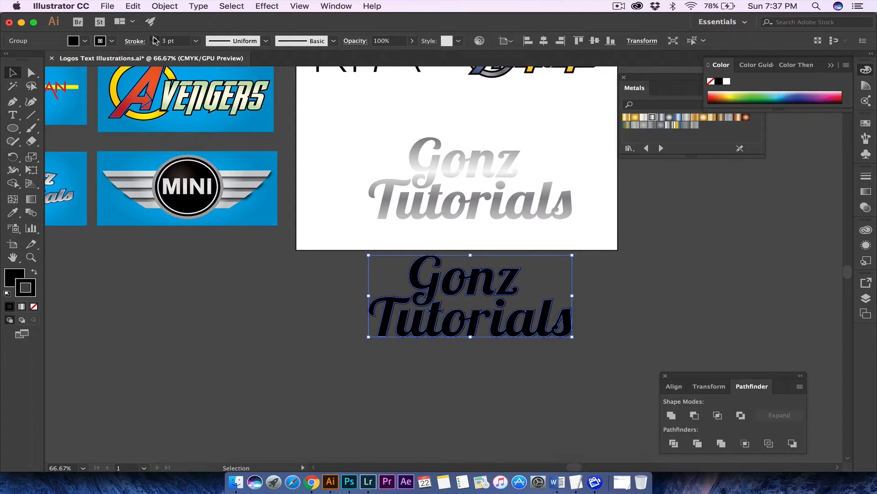
{"action": "left_click", "coordinate": [154, 38]}
{"action": "left_click", "coordinate": [154, 38]}
{"action": "left_click", "coordinate": [155, 39]}
{"action": "left_click", "coordinate": [154, 39]}
{"action": "left_click", "coordinate": [154, 39]}
{"action": "left_click", "coordinate": [154, 38]}
{"action": "left_click", "coordinate": [155, 39]}
{"action": "left_click", "coordinate": [155, 39]}
{"action": "left_click", "coordinate": [154, 38]}
{"action": "left_click", "coordinate": [154, 39]}
{"action": "left_click", "coordinate": [154, 39]}
{"action": "left_click", "coordinate": [154, 38]}
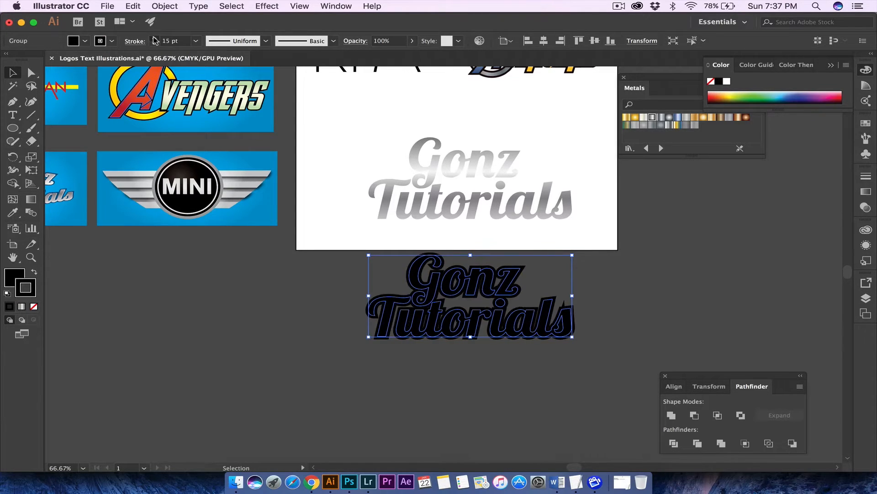
{"action": "left_click", "coordinate": [155, 38]}
{"action": "left_click", "coordinate": [155, 38]}
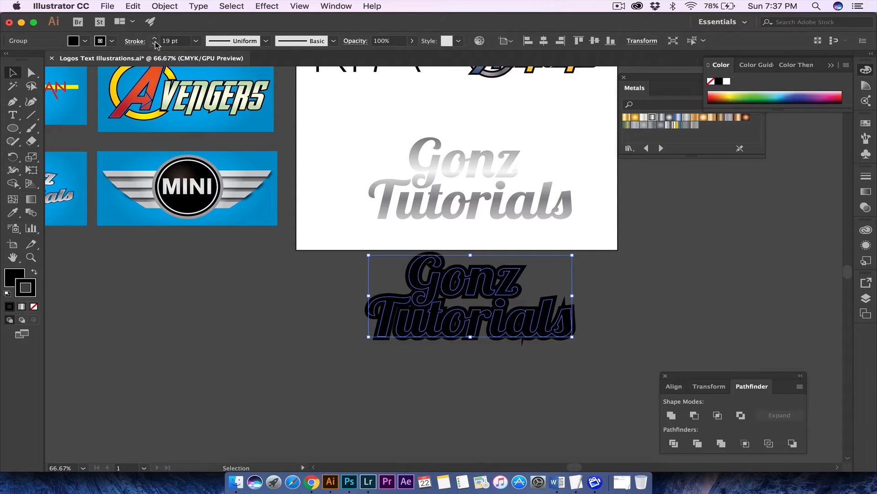
{"action": "left_click", "coordinate": [155, 44]}
{"action": "left_click", "coordinate": [154, 44]}
{"action": "left_click", "coordinate": [155, 44]}
{"action": "left_click", "coordinate": [154, 44]}
{"action": "left_click", "coordinate": [155, 43]}
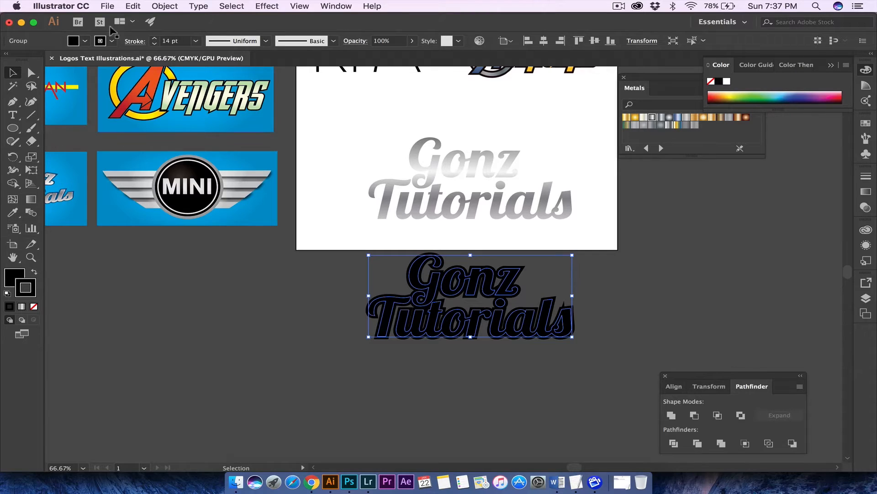
Step: Expand the duplicate's fill and stroke and unite the result into a single black silhouette
{"action": "left_click", "coordinate": [161, 5]}
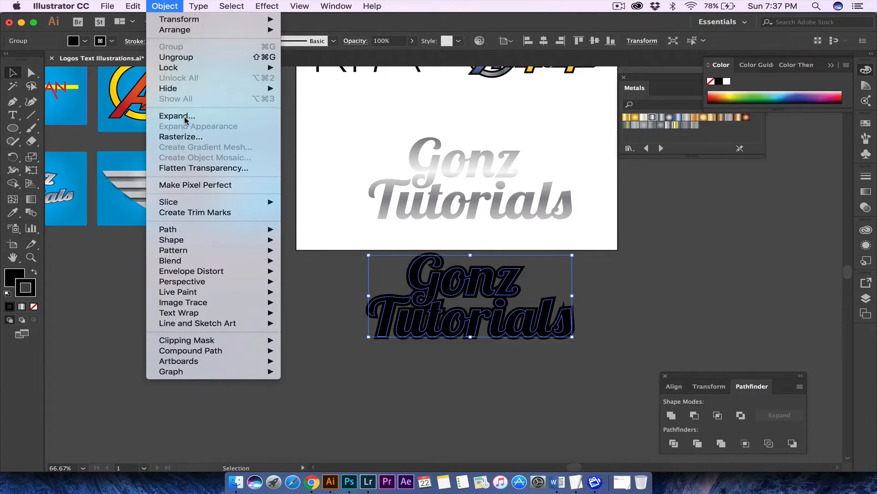
{"action": "left_click", "coordinate": [166, 116]}
{"action": "left_click", "coordinate": [299, 318]}
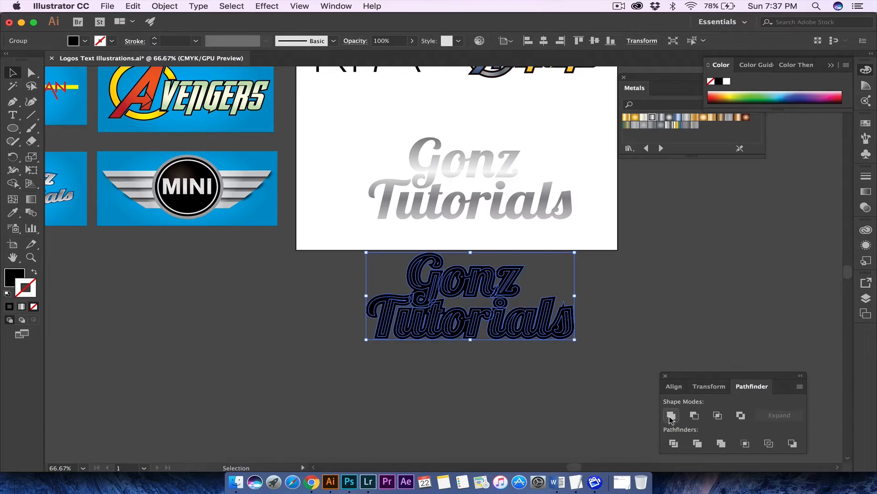
{"action": "left_click", "coordinate": [653, 277]}
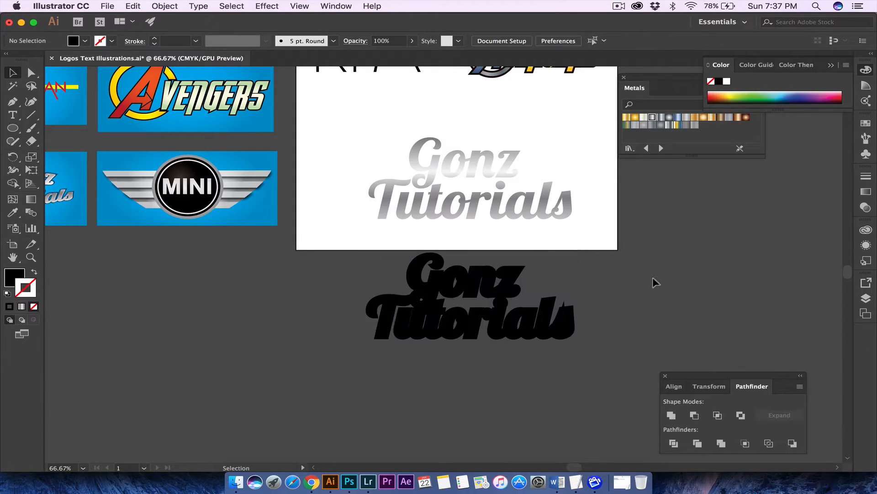
Step: Move the anchor point of the stray spike between the l and s of the black silhouette down into the shape
{"action": "left_click", "coordinate": [28, 73]}
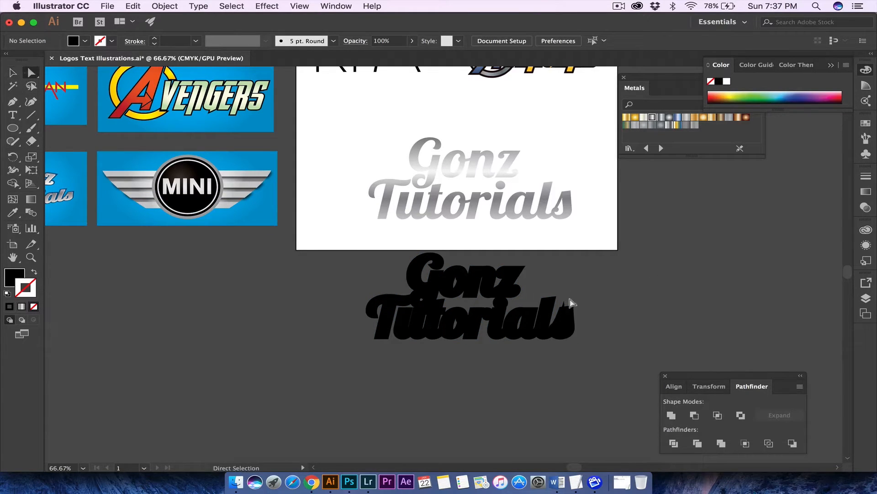
{"action": "left_click_drag", "start_coordinate": [565, 301], "coordinate": [566, 307]}
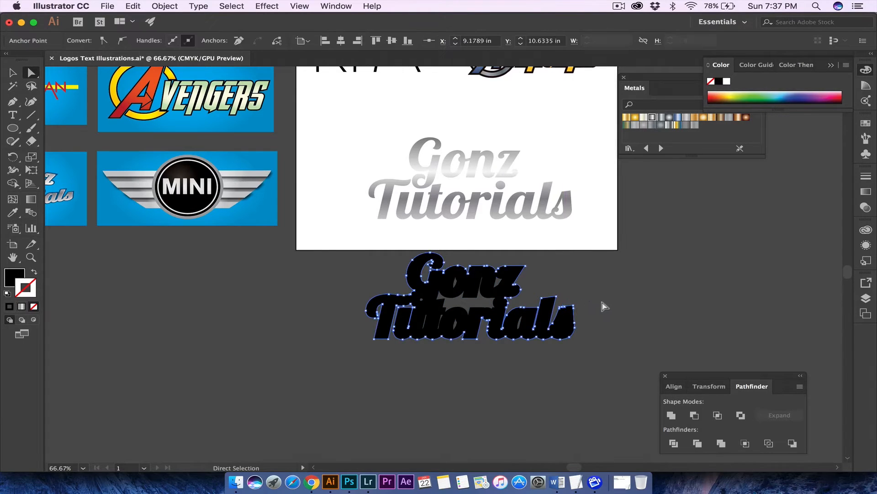
{"action": "left_click", "coordinate": [604, 300]}
{"action": "left_click", "coordinate": [13, 72]}
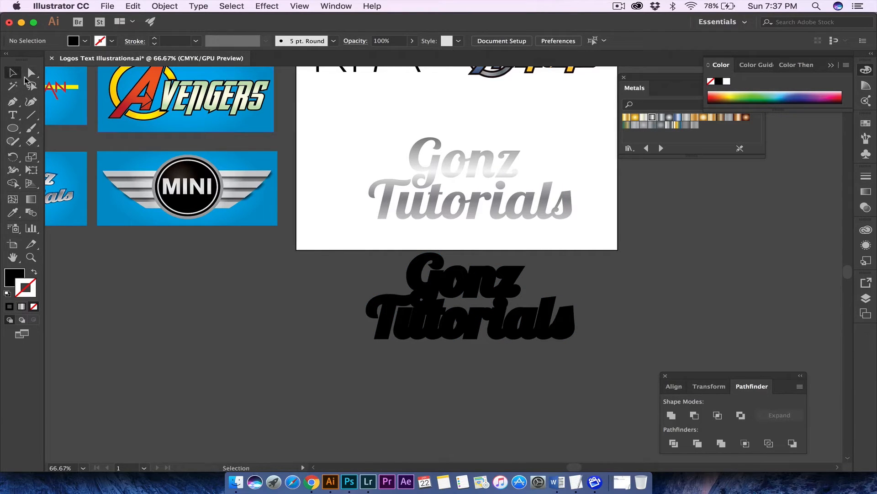
Step: Send the black silhouette to the back and move it up behind the silver lettering on the artboard
{"action": "left_click", "coordinate": [445, 292]}
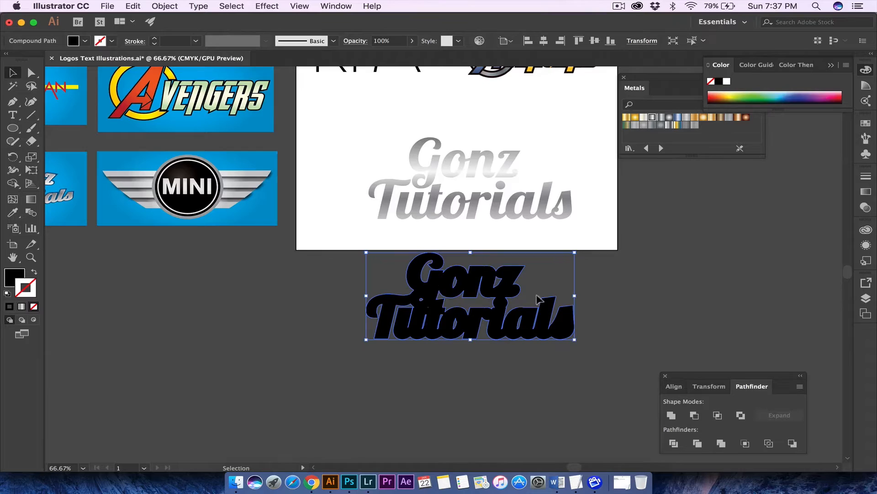
{"action": "right_click", "coordinate": [461, 281]}
{"action": "mouse_move", "coordinate": [534, 386]}
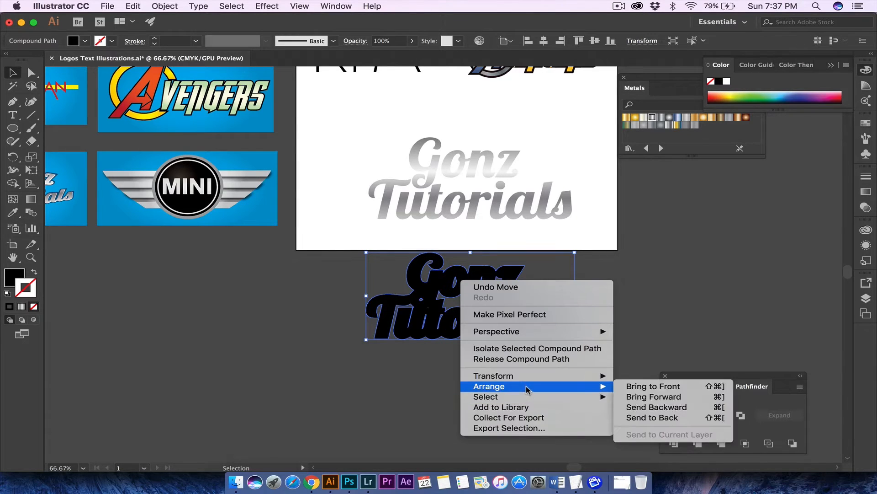
{"action": "left_click", "coordinate": [648, 395]}
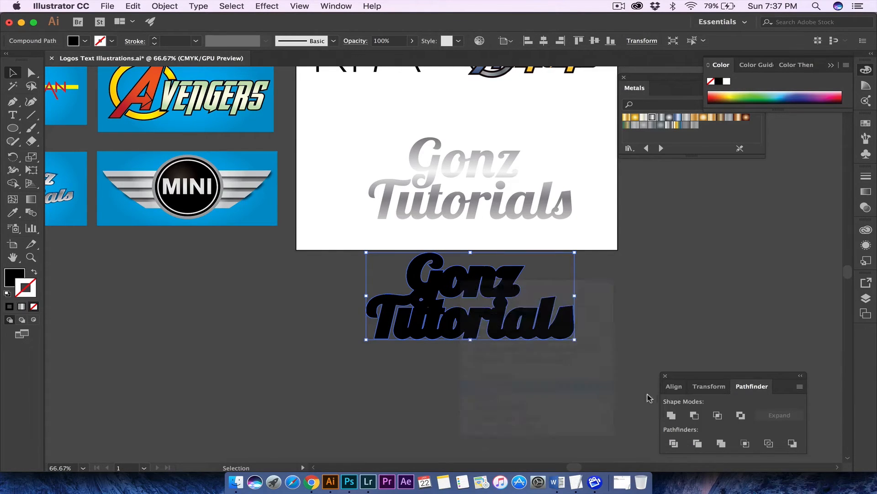
{"action": "right_click", "coordinate": [526, 321]}
{"action": "mouse_move", "coordinate": [590, 419]}
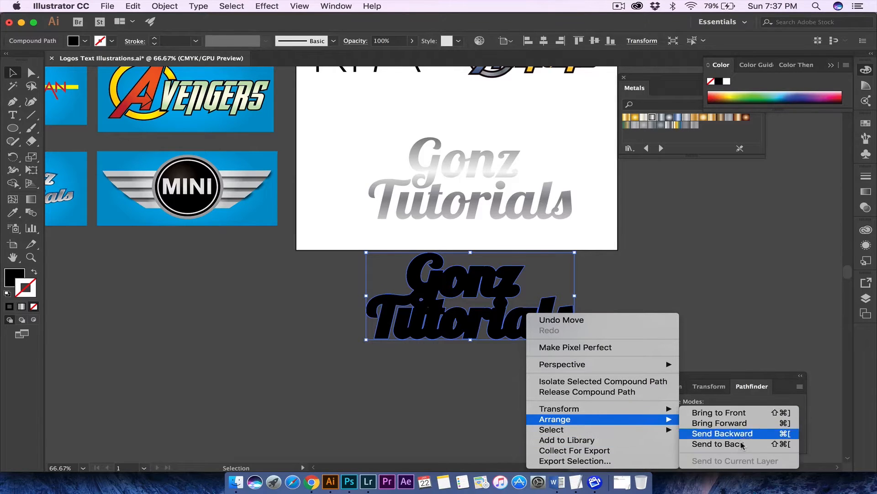
{"action": "left_click", "coordinate": [718, 443]}
{"action": "left_click_drag", "start_coordinate": [487, 281], "coordinate": [487, 164]}
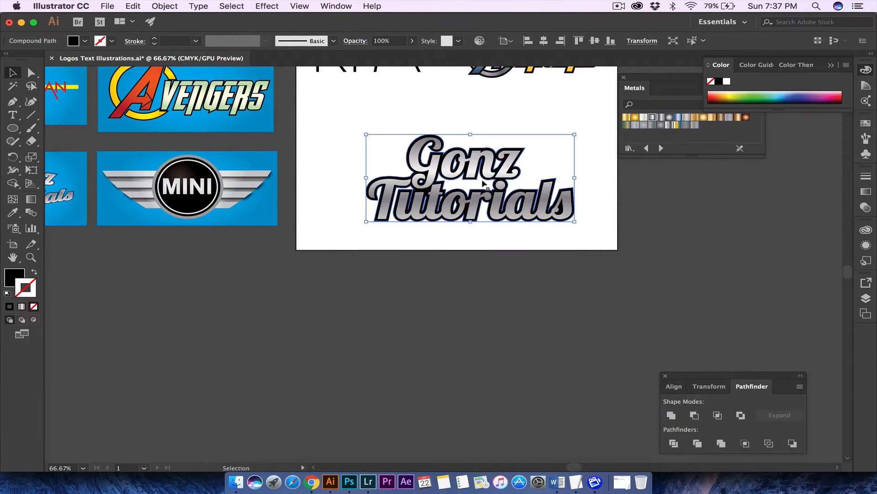
{"action": "left_click", "coordinate": [466, 247]}
Step: Change the black silhouette's fill to dark blue 004896
{"action": "key", "text": "super+equal"}
{"action": "key", "text": "super+equal"}
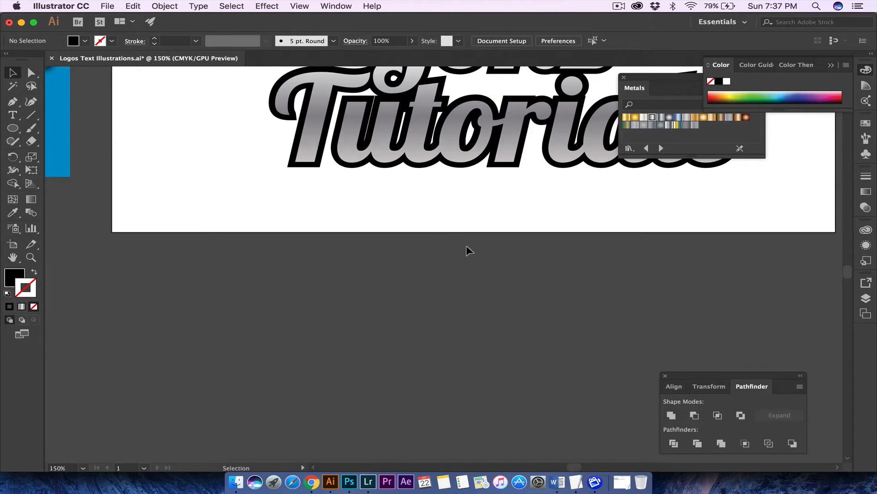
{"action": "key", "text": "super+minus"}
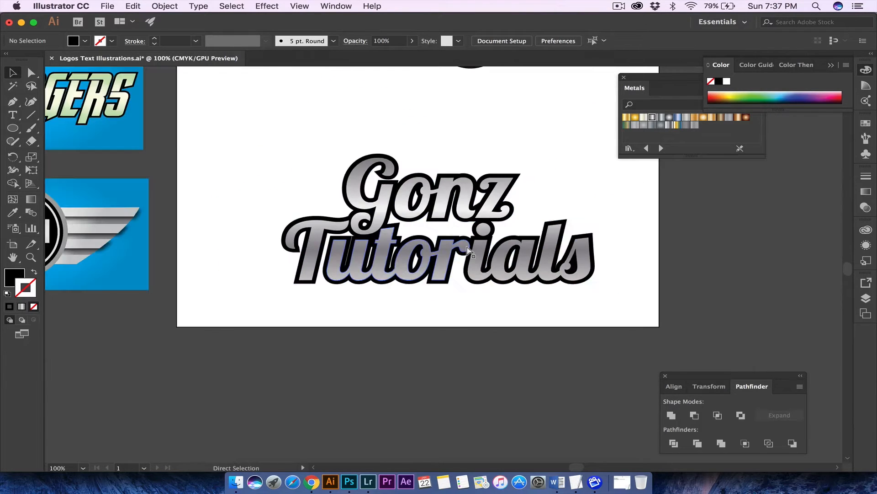
{"action": "key", "text": "v"}
{"action": "left_click", "coordinate": [467, 250]}
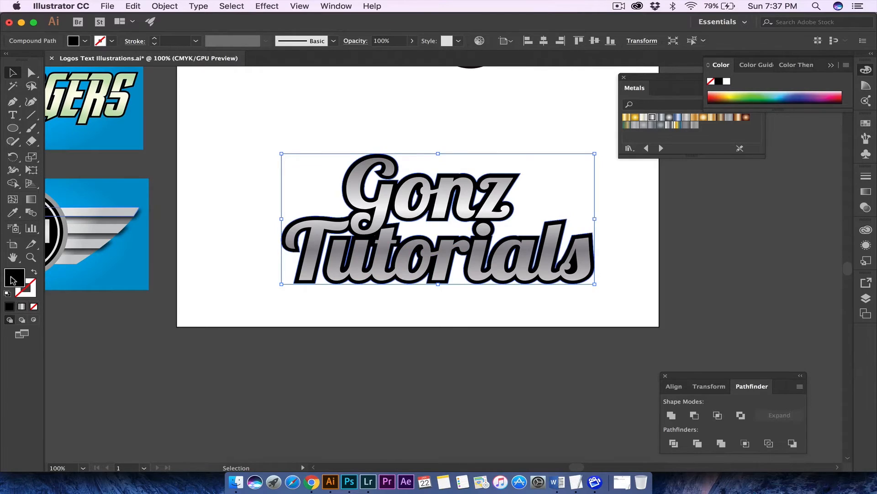
{"action": "double_click", "coordinate": [14, 280]}
{"action": "left_click", "coordinate": [519, 280]}
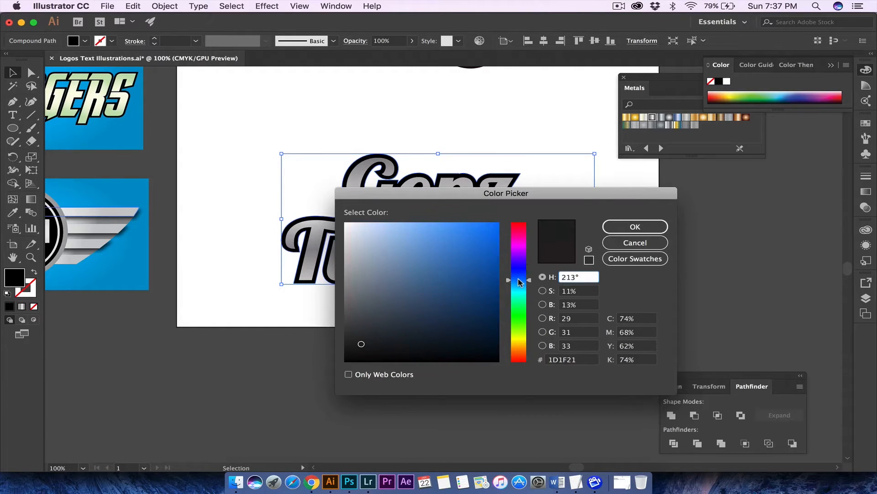
{"action": "mouse_move", "coordinate": [492, 282]}
{"action": "left_mouse_down"}
{"action": "mouse_move", "coordinate": [503, 253]}
{"action": "mouse_move", "coordinate": [486, 277]}
{"action": "mouse_move", "coordinate": [499, 279]}
{"action": "left_mouse_up"}
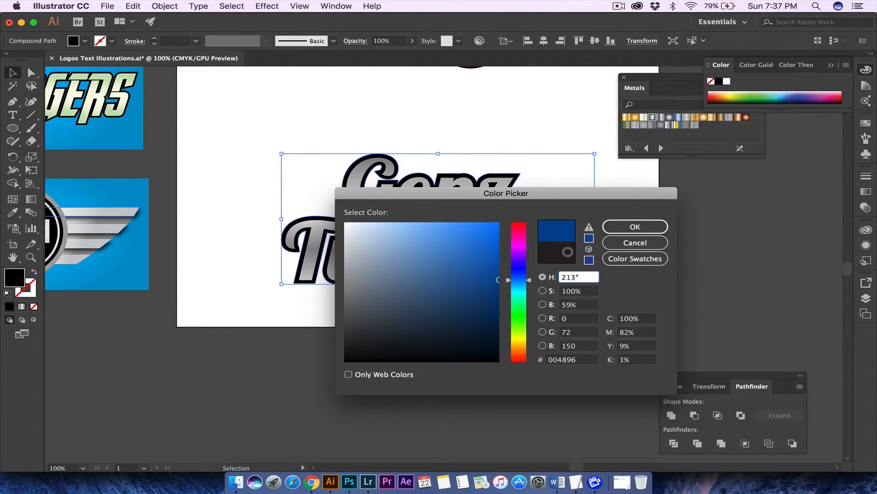
{"action": "left_click", "coordinate": [635, 227]}
{"action": "left_click", "coordinate": [479, 121]}
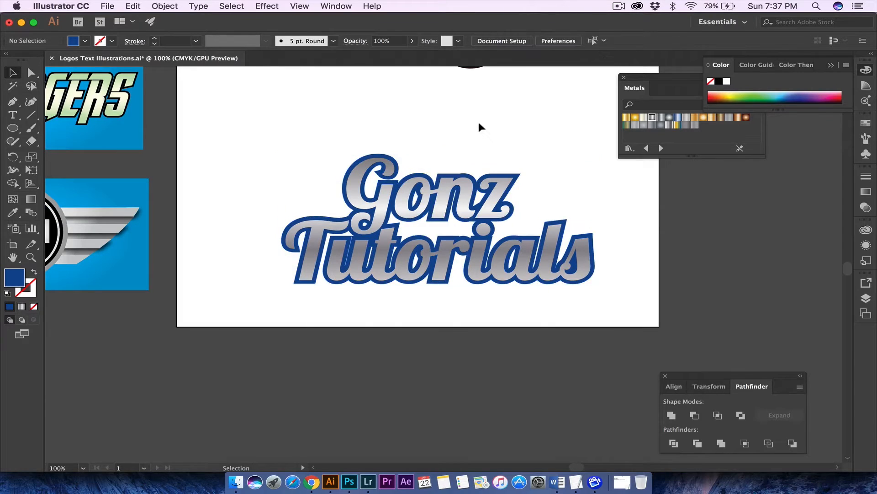
Step: Compare the blue-outlined lettering with the finished Gonz Tutorials reference logo on its blue background
{"action": "left_click", "coordinate": [393, 159]}
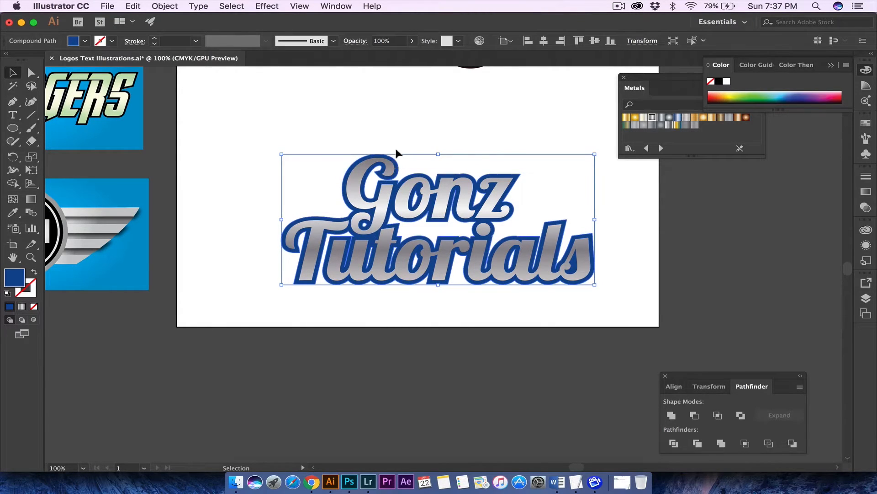
{"action": "left_click", "coordinate": [402, 130]}
{"action": "scroll", "coordinate": [356, 186], "scroll_direction": "down", "scroll_amount": 3}
{"action": "scroll", "coordinate": [356, 185], "scroll_direction": "left", "scroll_amount": 2}
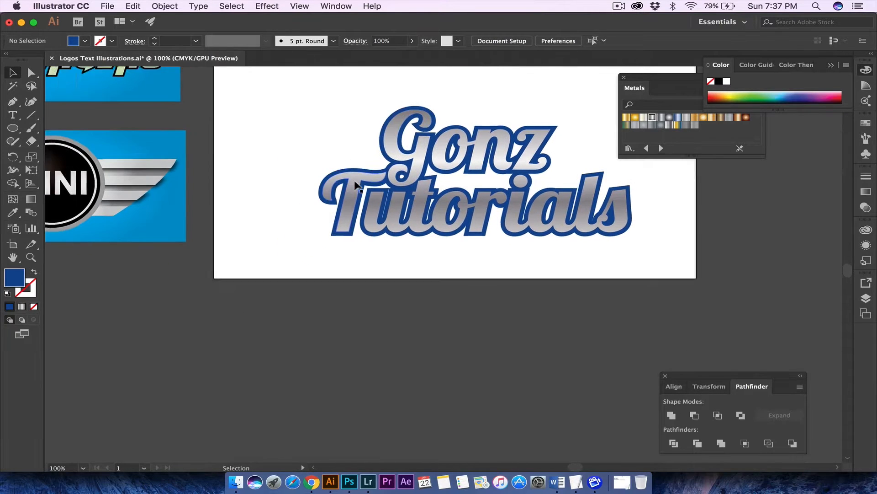
{"action": "scroll", "coordinate": [357, 185], "scroll_direction": "right", "scroll_amount": 2}
{"action": "scroll", "coordinate": [357, 185], "scroll_direction": "left", "scroll_amount": 10}
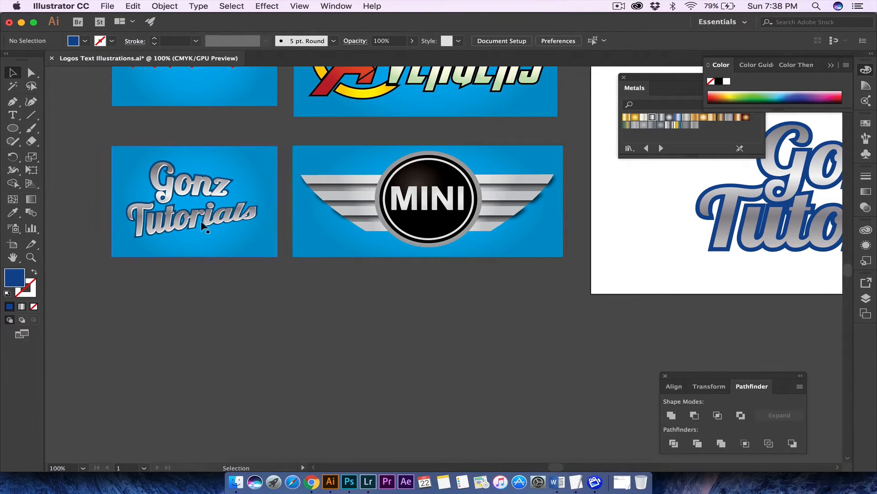
{"action": "scroll", "coordinate": [323, 242], "scroll_direction": "right", "scroll_amount": 10}
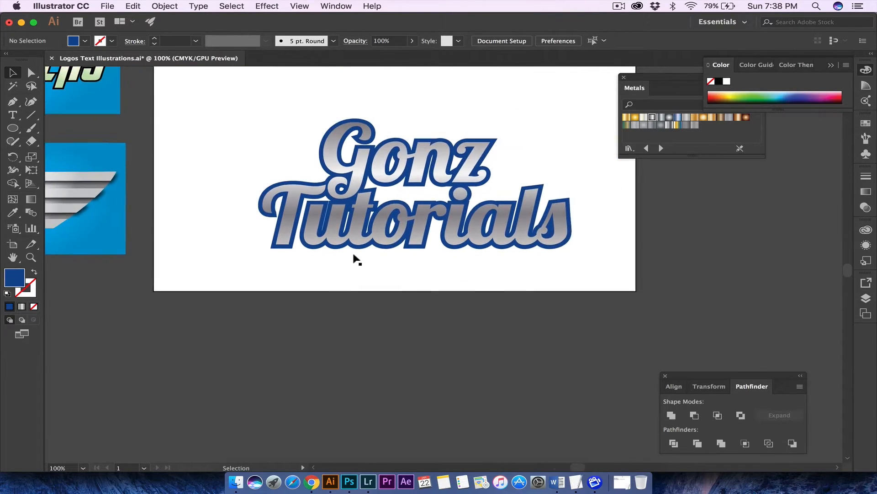
Step: Make two copies of the silver gradient lettering below the artboard, one beneath the other
{"action": "left_click", "coordinate": [335, 145]}
{"action": "left_click_drag", "start_coordinate": [335, 145], "coordinate": [338, 311]}
{"action": "left_click", "coordinate": [272, 271]}
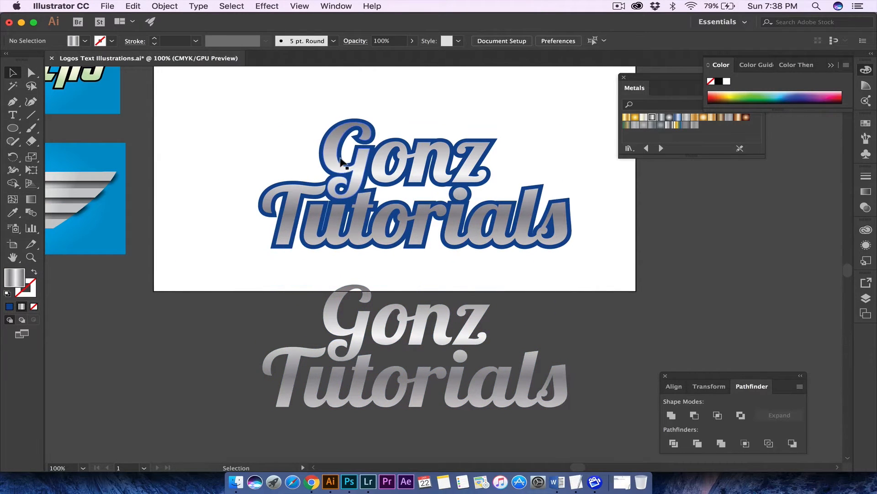
{"action": "scroll", "coordinate": [337, 290], "scroll_direction": "down", "scroll_amount": 5}
{"action": "left_click_drag", "start_coordinate": [328, 270], "coordinate": [336, 352]}
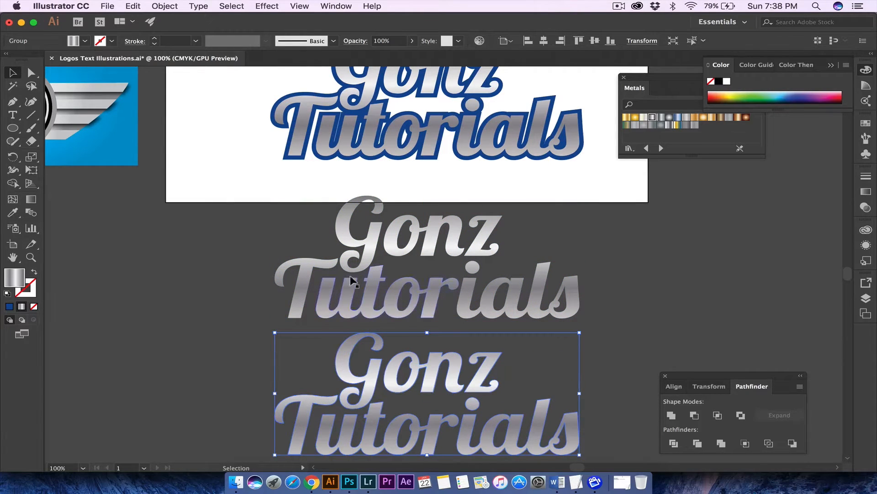
Step: Fill the upper copy of the lettering with solid white
{"action": "left_click", "coordinate": [354, 233]}
{"action": "left_click", "coordinate": [339, 234]}
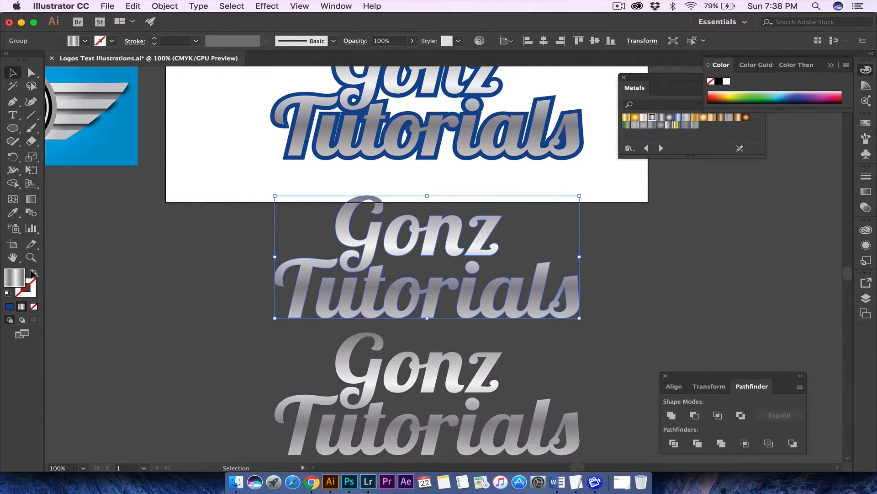
{"action": "left_click", "coordinate": [10, 306]}
{"action": "double_click", "coordinate": [16, 285]}
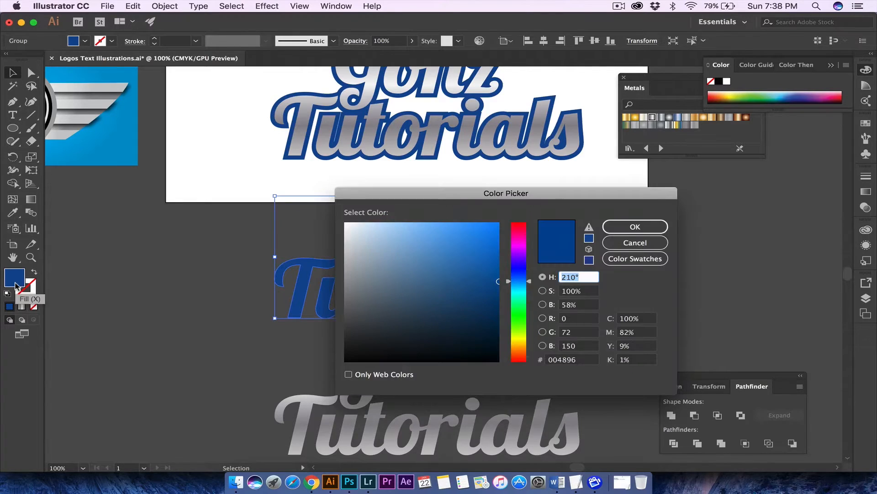
{"action": "left_click_drag", "start_coordinate": [382, 245], "coordinate": [342, 218]}
{"action": "left_click", "coordinate": [621, 226]}
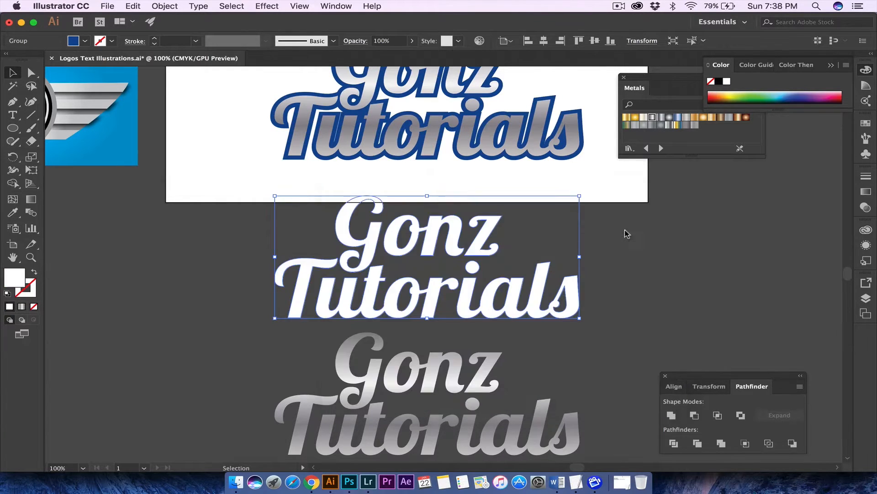
Step: Bring the silver gradient lettering on the artboard to the front
{"action": "left_click", "coordinate": [446, 181]}
{"action": "left_click", "coordinate": [415, 119]}
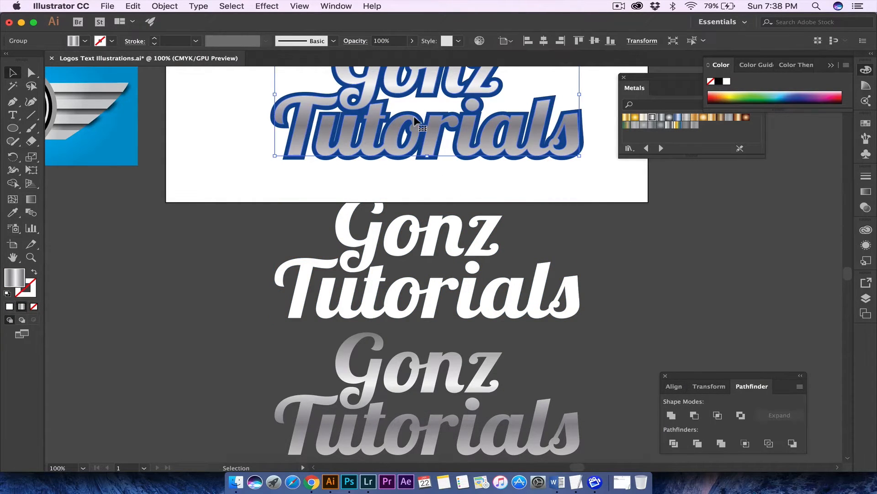
{"action": "left_click", "coordinate": [366, 200]}
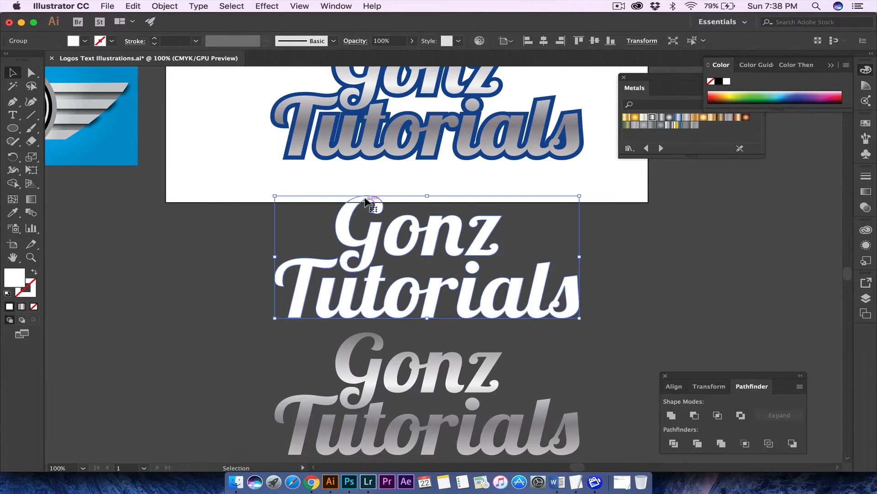
{"action": "left_click", "coordinate": [394, 139]}
{"action": "right_click", "coordinate": [394, 139]}
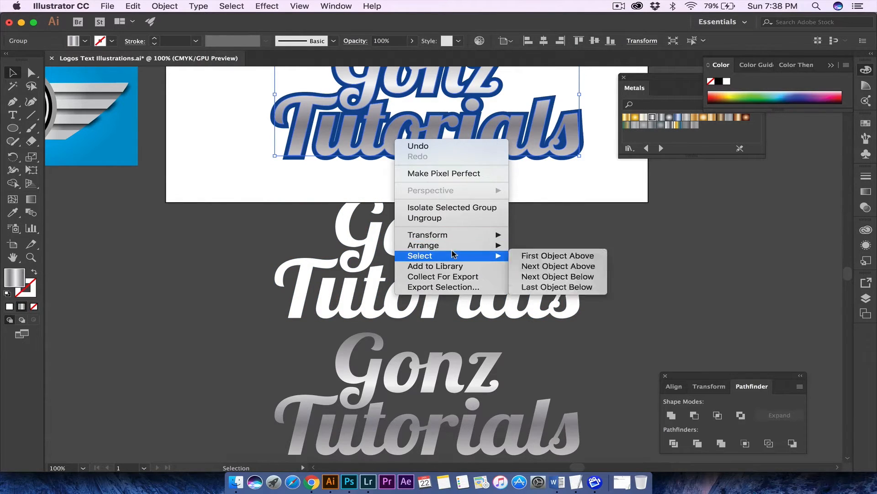
{"action": "mouse_move", "coordinate": [493, 245]}
{"action": "left_click", "coordinate": [531, 245]}
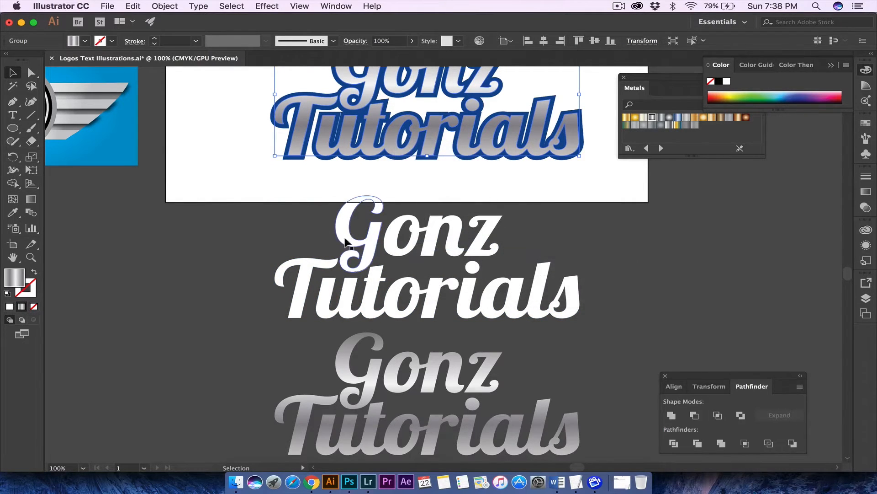
Step: Move the white copy behind the silver lettering, offset slightly down and to the right to form a thin highlight edge
{"action": "left_click_drag", "start_coordinate": [325, 228], "coordinate": [347, 96]}
{"action": "scroll", "coordinate": [365, 118], "scroll_direction": "up", "scroll_amount": 2}
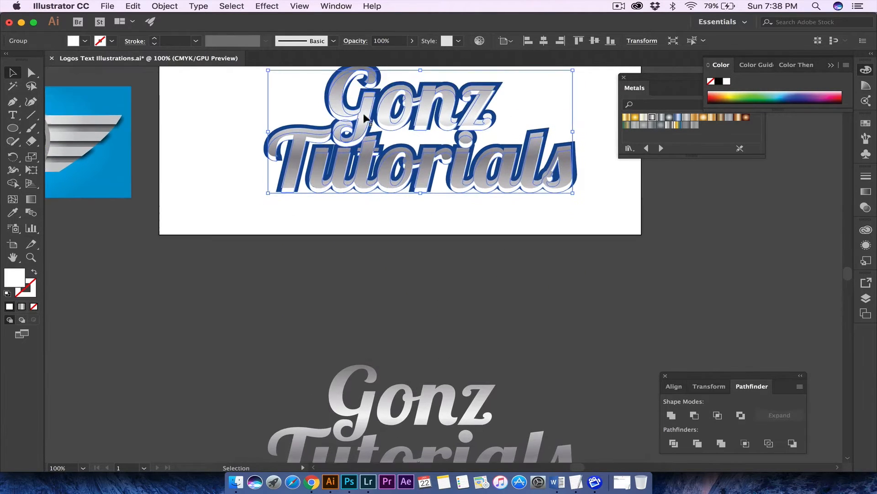
{"action": "scroll", "coordinate": [364, 118], "scroll_direction": "up", "scroll_amount": 2}
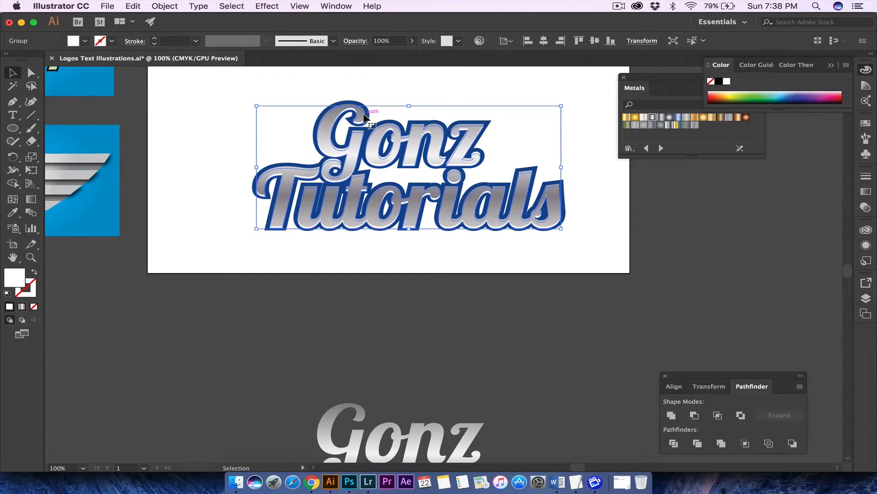
{"action": "key", "text": "super+equal"}
{"action": "key", "text": "super+equal"}
{"action": "key", "text": "super+equal"}
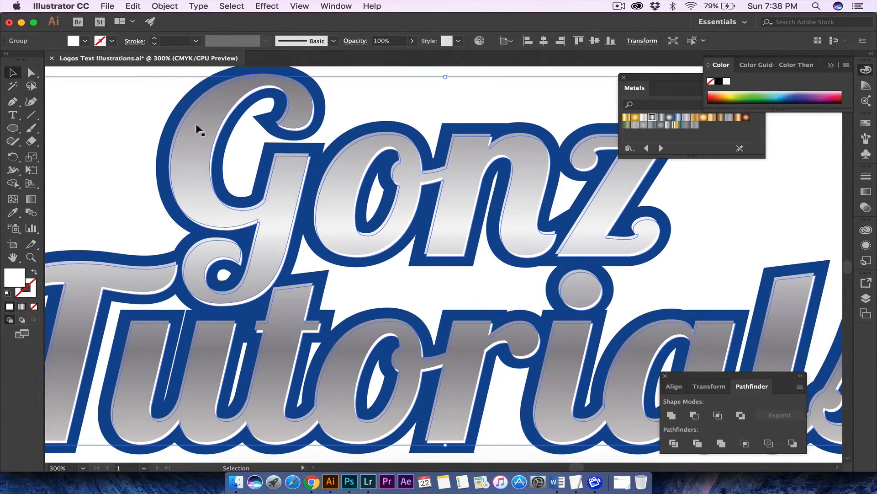
{"action": "left_click", "coordinate": [146, 116]}
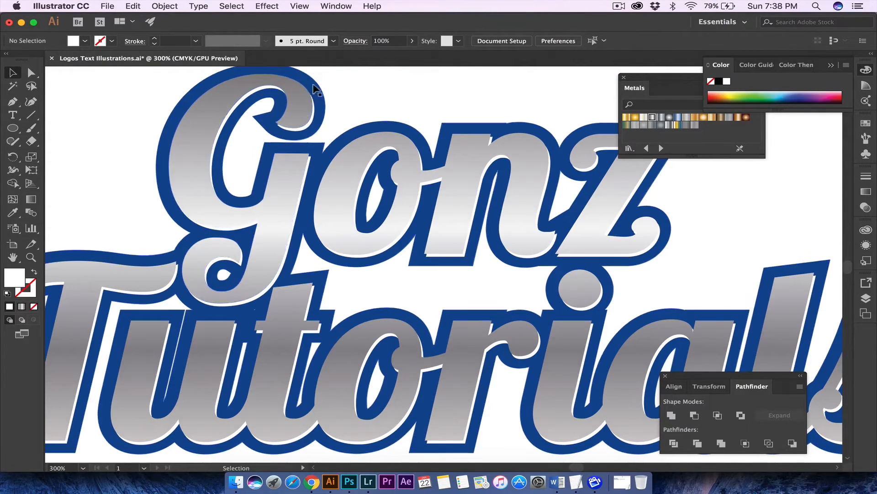
Step: Check the highlight edge against the reference logo and move the spare silver copy up to the artboard's lower edge
{"action": "scroll", "coordinate": [330, 311], "scroll_direction": "down", "scroll_amount": 2}
{"action": "scroll", "coordinate": [330, 311], "scroll_direction": "down", "scroll_amount": 10}
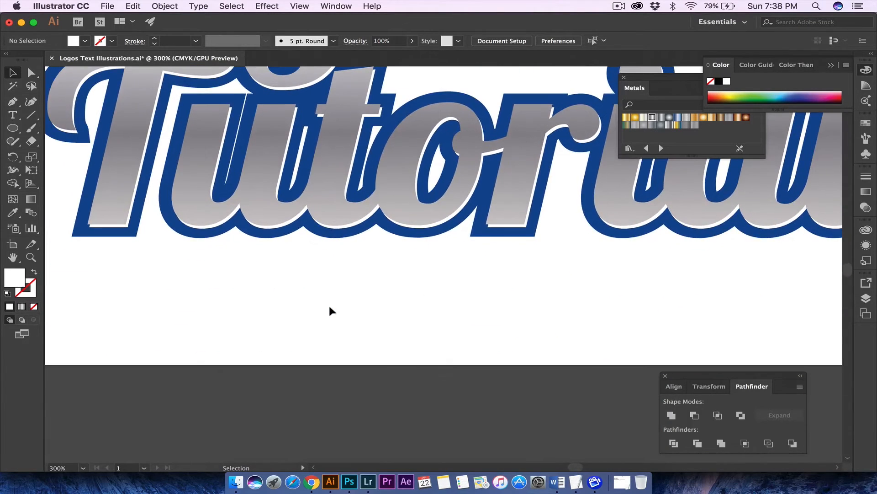
{"action": "scroll", "coordinate": [329, 308], "scroll_direction": "left", "scroll_amount": 4}
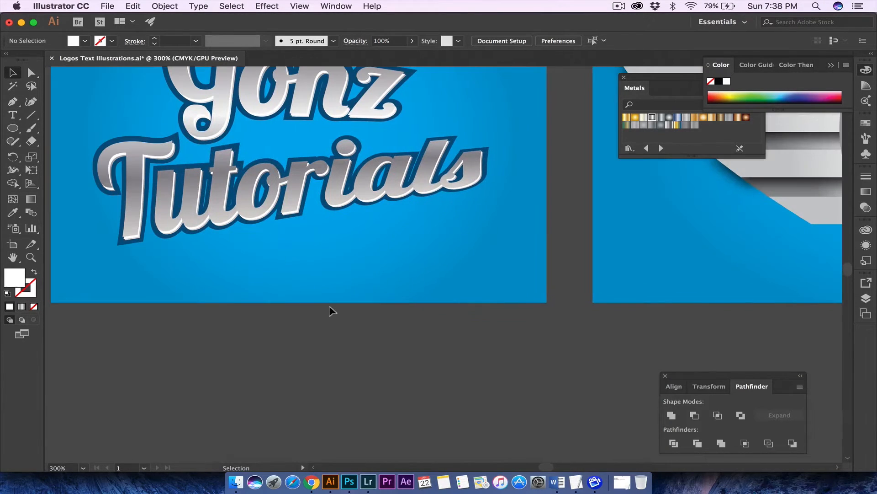
{"action": "scroll", "coordinate": [330, 307], "scroll_direction": "down", "scroll_amount": 10}
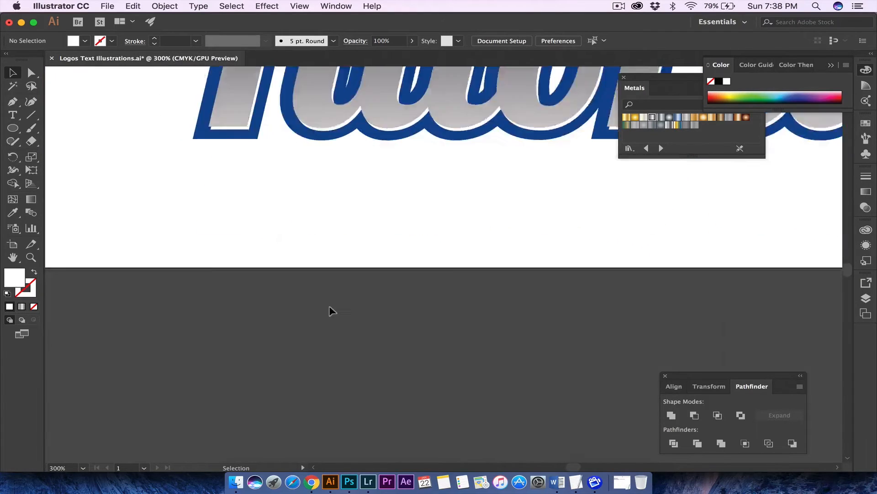
{"action": "scroll", "coordinate": [329, 305], "scroll_direction": "down", "scroll_amount": 10}
{"action": "left_click_drag", "start_coordinate": [343, 307], "coordinate": [335, 135]}
{"action": "key", "text": "super+minus"}
{"action": "key", "text": "super+minus"}
{"action": "key", "text": "super+minus"}
{"action": "key", "text": "super+minus"}
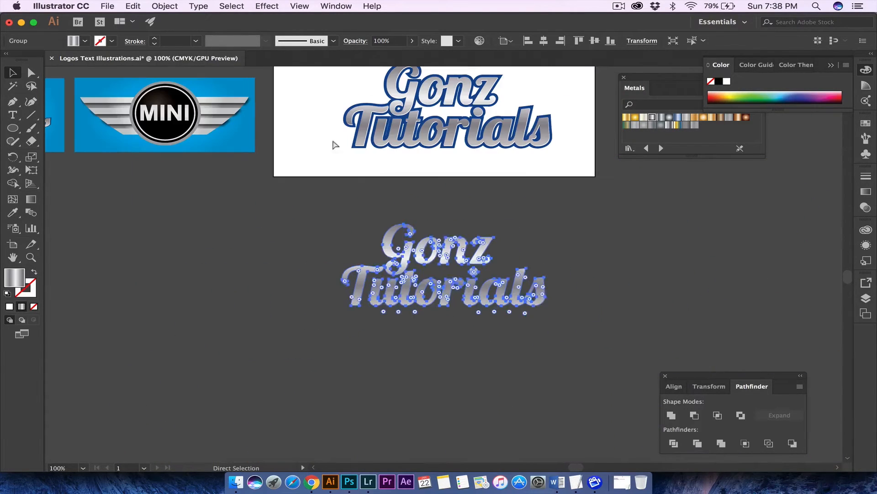
{"action": "left_click_drag", "start_coordinate": [389, 248], "coordinate": [387, 177]}
Step: Select the white highlight copy together with the silver lettering on the artboard and bring both to the front
{"action": "scroll", "coordinate": [387, 176], "scroll_direction": "up", "scroll_amount": 5}
{"action": "key", "text": "super+plus"}
{"action": "key", "text": "super+plus"}
{"action": "key", "text": "super+plus"}
{"action": "key", "text": "super+plus"}
{"action": "key", "text": "super+plus"}
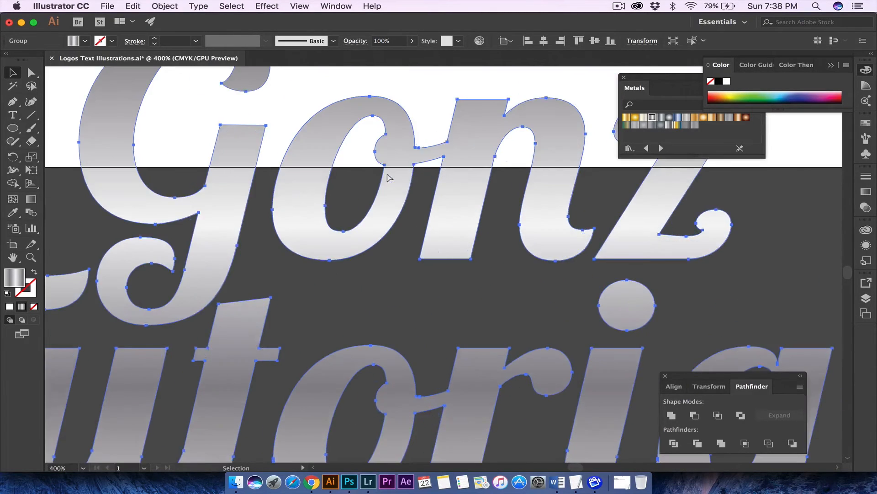
{"action": "scroll", "coordinate": [387, 175], "scroll_direction": "up", "scroll_amount": 2}
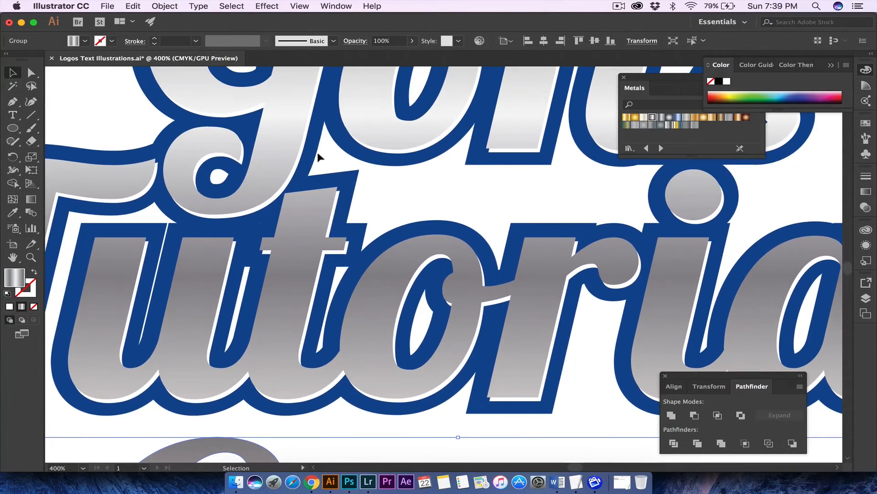
{"action": "left_click", "coordinate": [285, 186]}
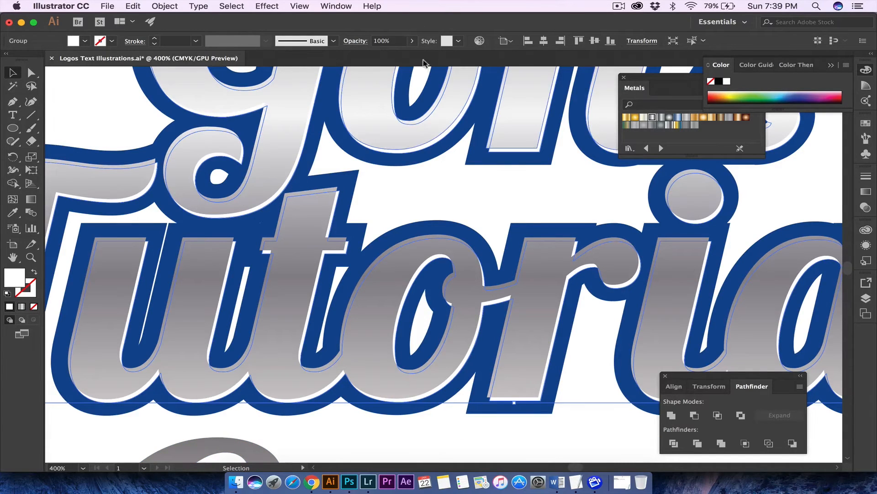
{"action": "key", "text": "super+a"}
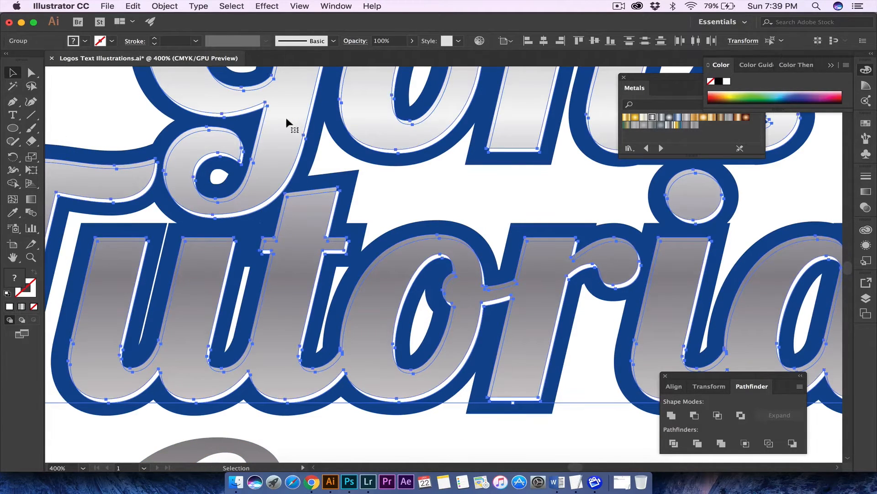
{"action": "right_click", "coordinate": [289, 119]}
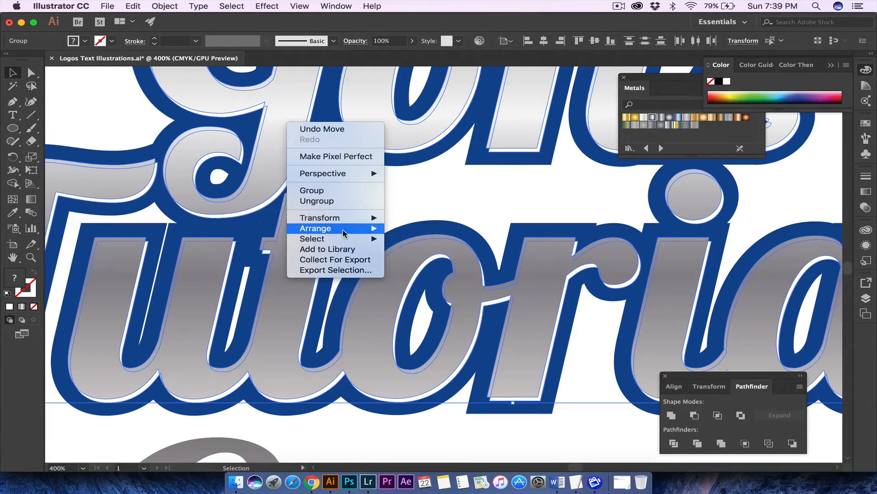
{"action": "mouse_move", "coordinate": [342, 229]}
{"action": "left_click", "coordinate": [417, 229]}
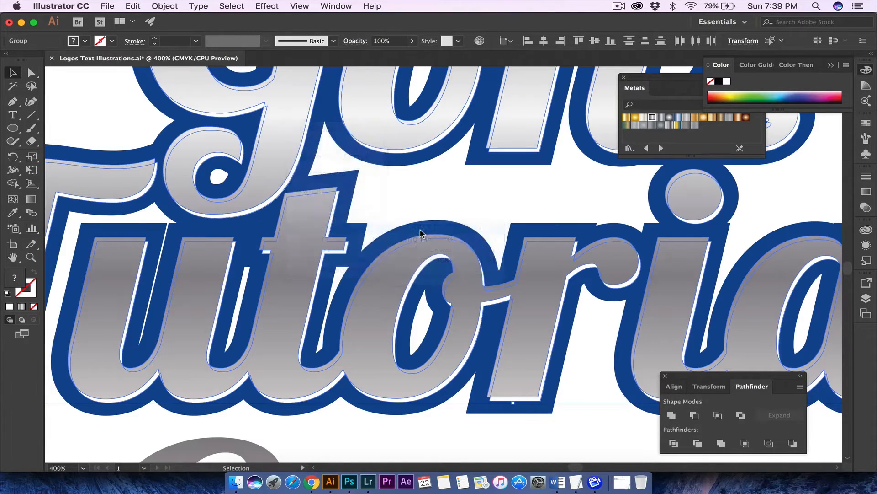
Step: Move the spare silver copy up onto the logo so it lines up behind the white and silver lettering
{"action": "scroll", "coordinate": [320, 322], "scroll_direction": "right", "scroll_amount": 2}
{"action": "scroll", "coordinate": [322, 324], "scroll_direction": "down", "scroll_amount": 2}
{"action": "scroll", "coordinate": [322, 323], "scroll_direction": "left", "scroll_amount": 2}
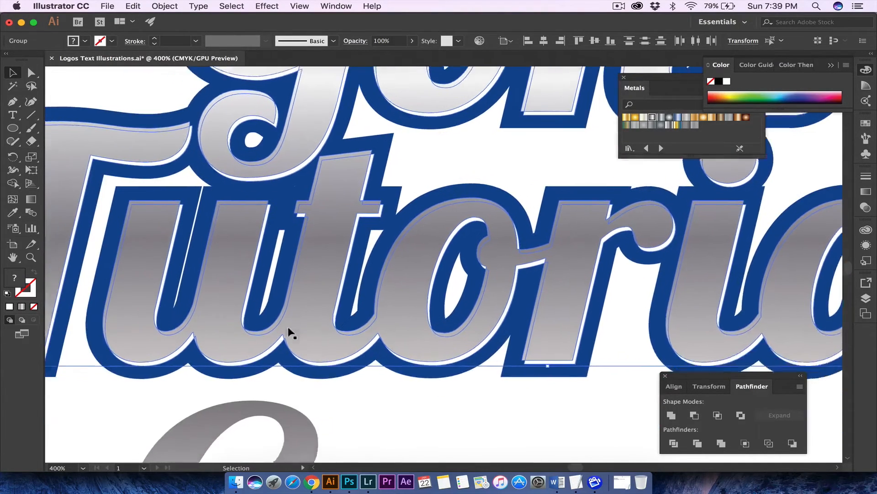
{"action": "left_click_drag", "start_coordinate": [225, 415], "coordinate": [228, 231]}
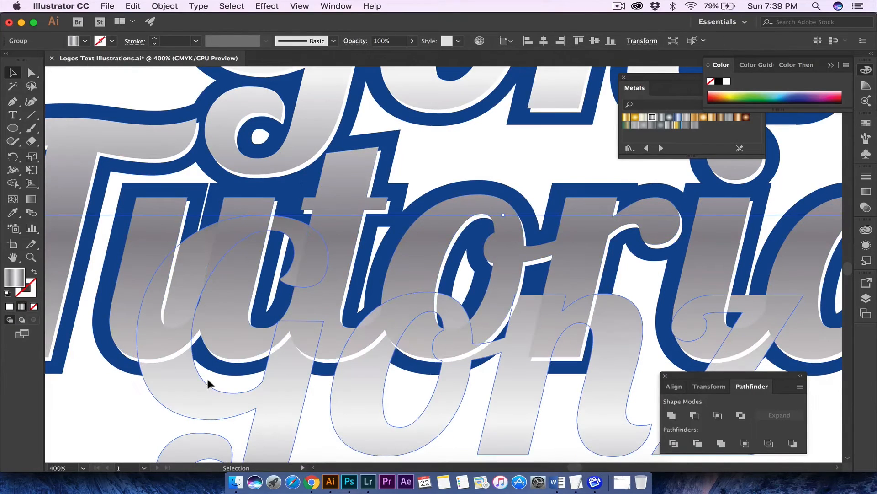
{"action": "left_click", "coordinate": [95, 427]}
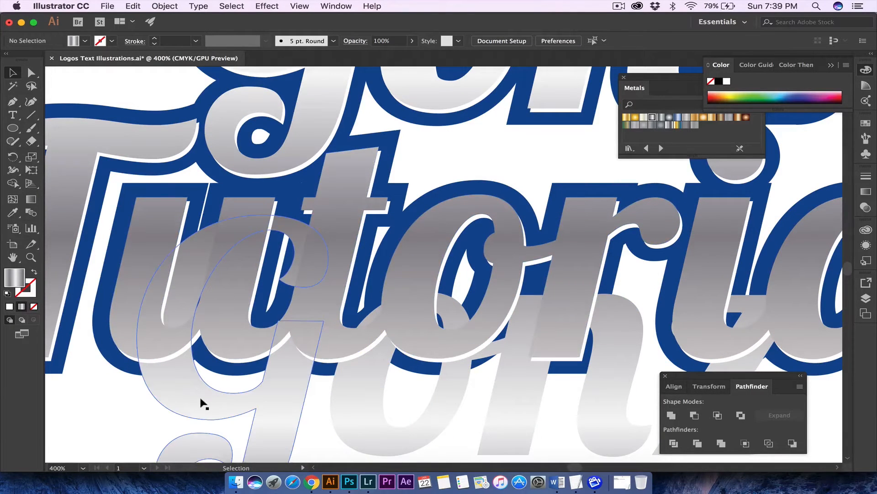
{"action": "key", "text": "a"}
{"action": "key", "text": "super+minus"}
{"action": "key", "text": "super+minus"}
{"action": "left_click_drag", "start_coordinate": [358, 337], "coordinate": [383, 187]}
{"action": "key", "text": "super+equal"}
{"action": "key", "text": "super+equal"}
{"action": "key", "text": "super+equal"}
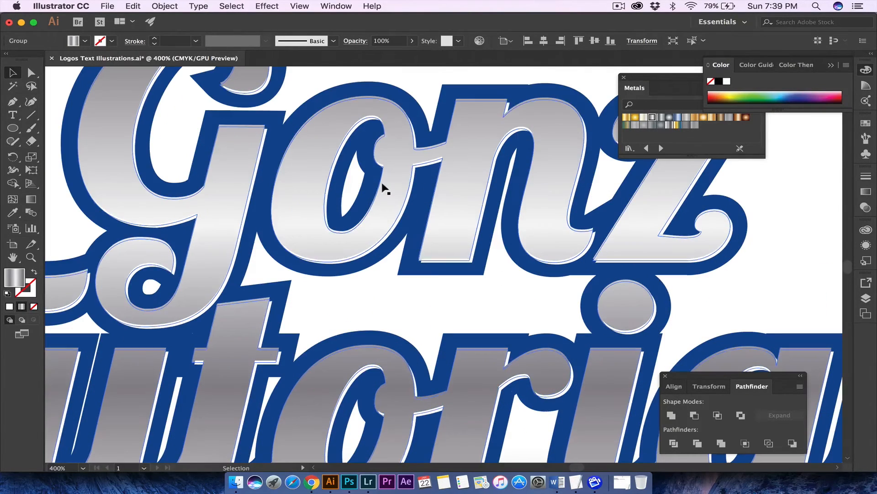
Step: Nudge the rear silver copy right and down to form a thin grey edge beyond the white highlight, and deselect it
{"action": "key", "text": "Right"}
{"action": "key", "text": "Down"}
{"action": "key", "text": "Down"}
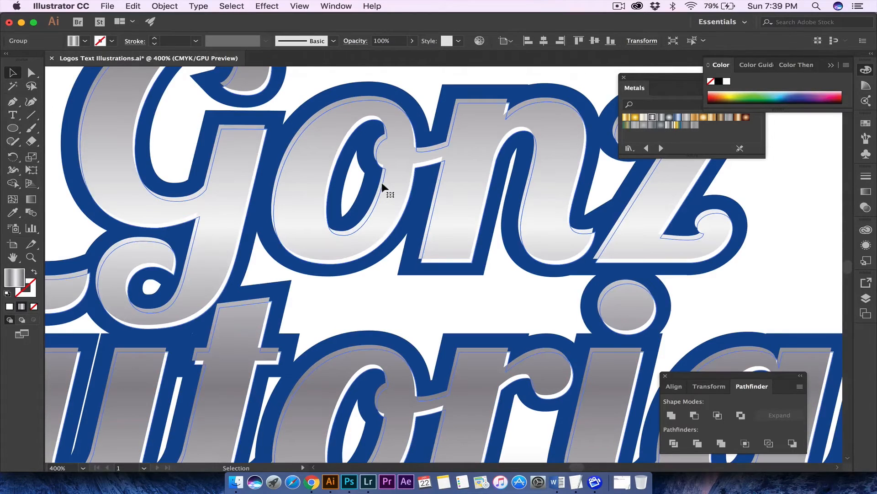
{"action": "key", "text": "Right"}
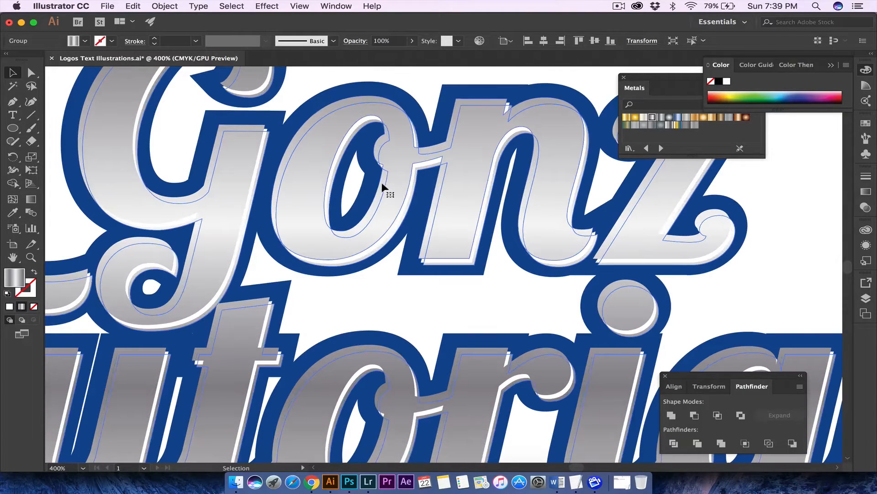
{"action": "key", "text": "a"}
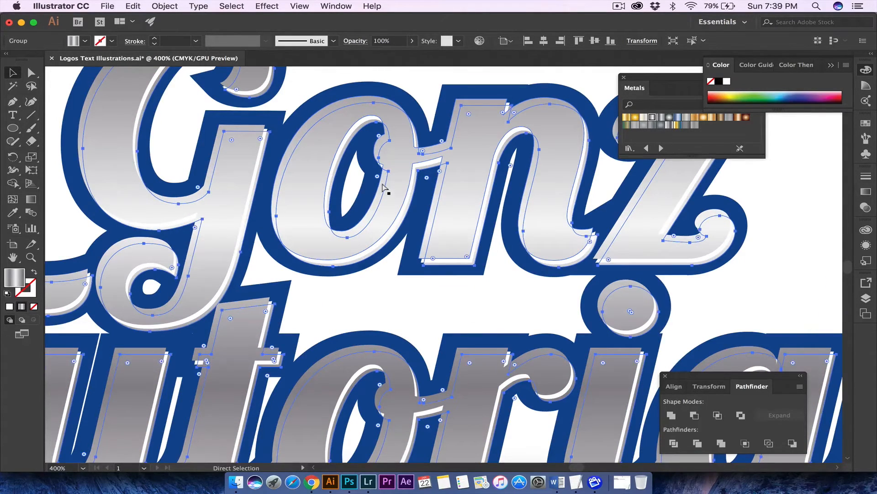
{"action": "key", "text": "super+minus"}
{"action": "left_click", "coordinate": [107, 205]}
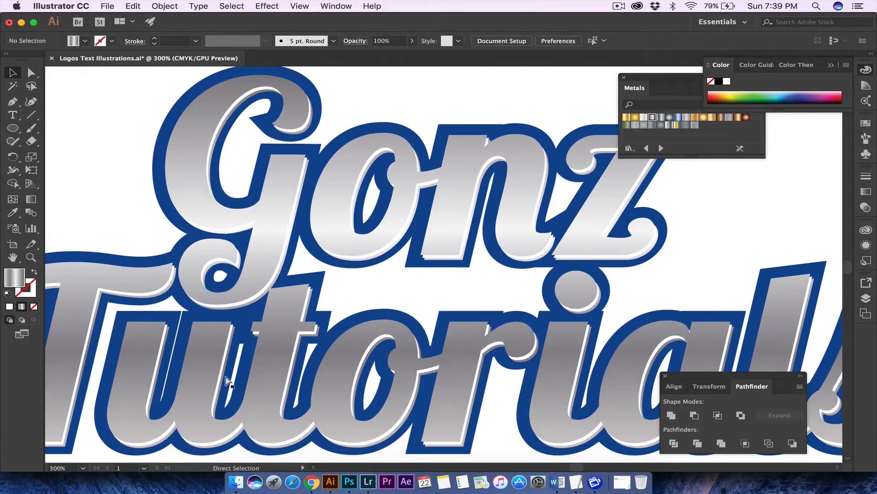
Step: Examine the layered white and grey edges of the lettering up close and across the whole logo
{"action": "key", "text": "super+plus"}
{"action": "key", "text": "super+plus"}
{"action": "key", "text": "super+plus"}
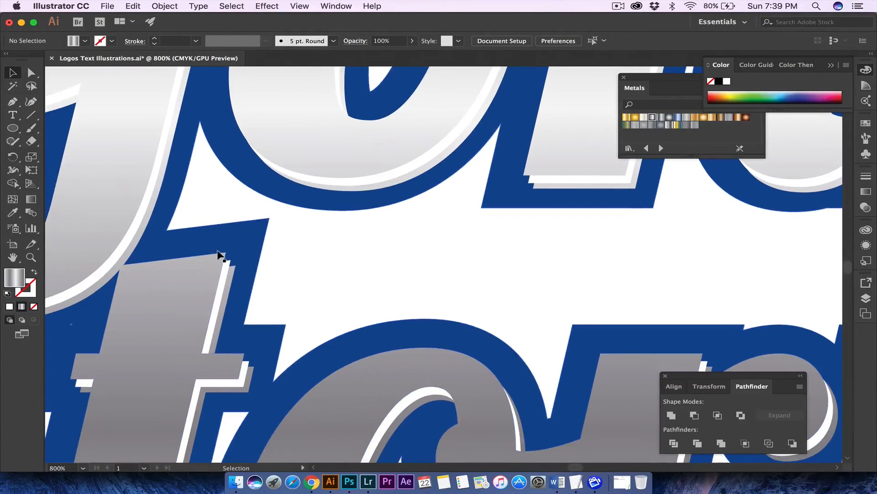
{"action": "key", "text": "super+minus"}
{"action": "key", "text": "super+minus"}
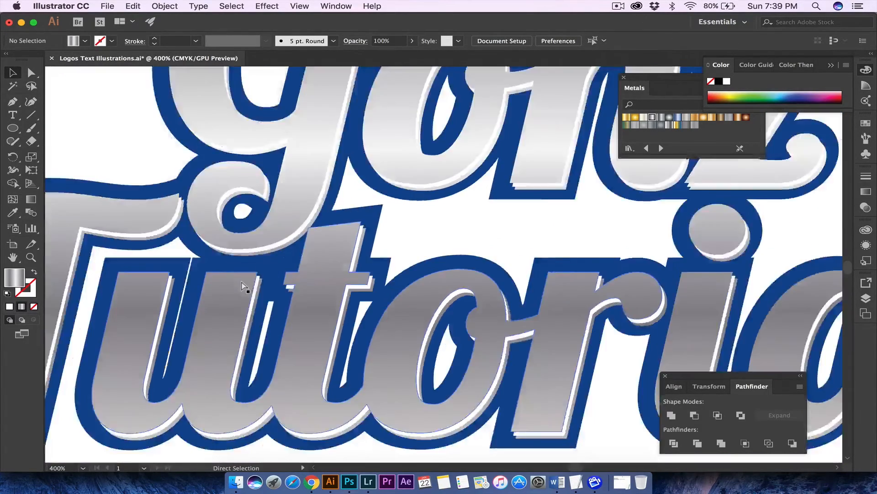
{"action": "key", "text": "super+minus"}
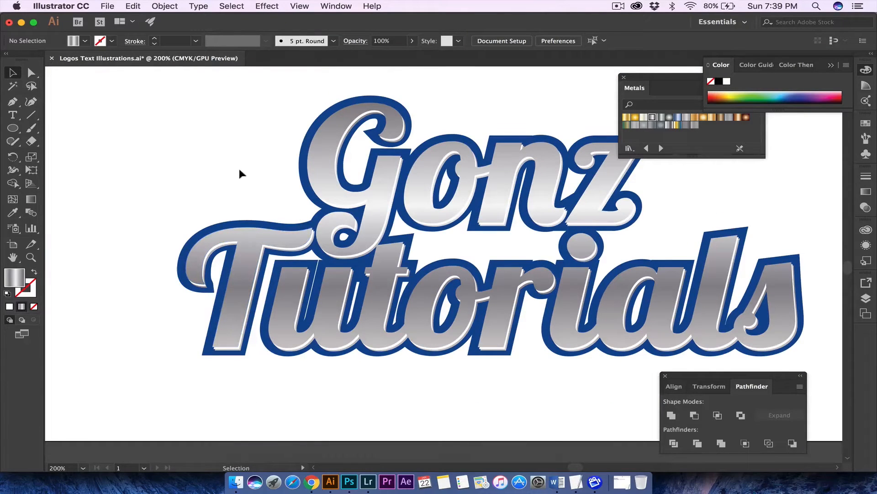
{"action": "key", "text": "super+minus"}
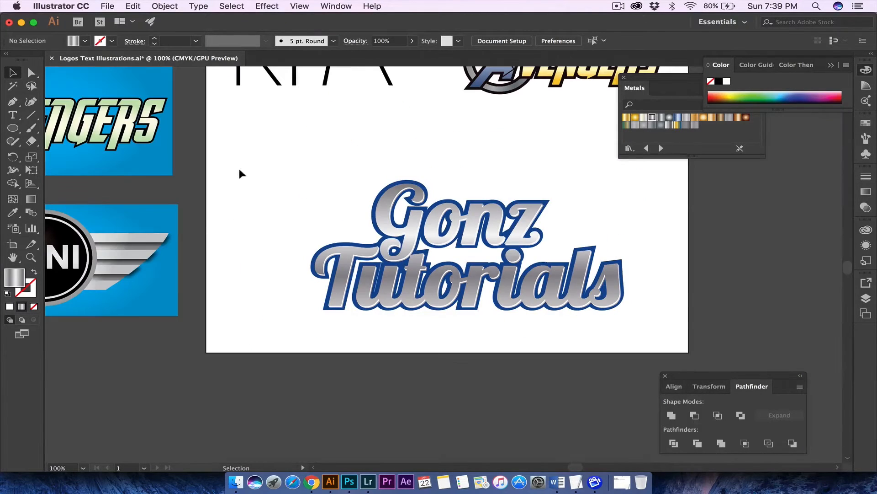
{"action": "key", "text": "super+minus"}
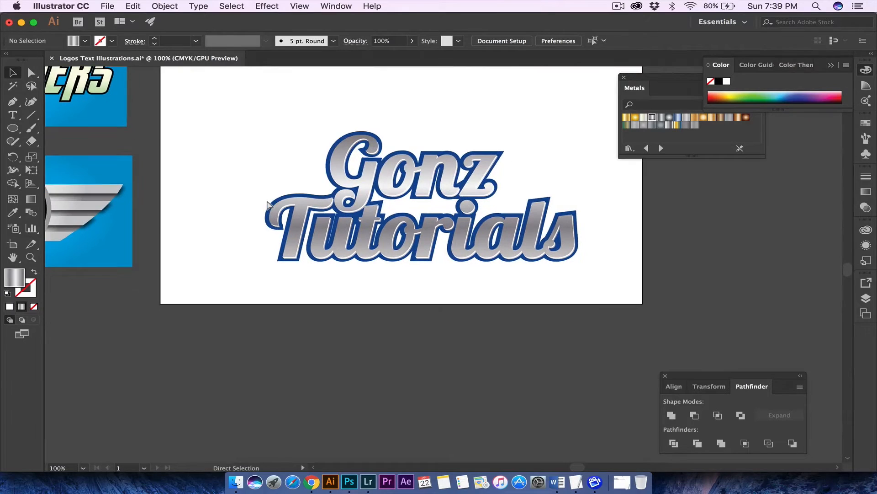
Step: Redraw the front silver lettering's gradient vertically, from well below the logo to well above it, and deselect the lettering
{"action": "left_click", "coordinate": [353, 229]}
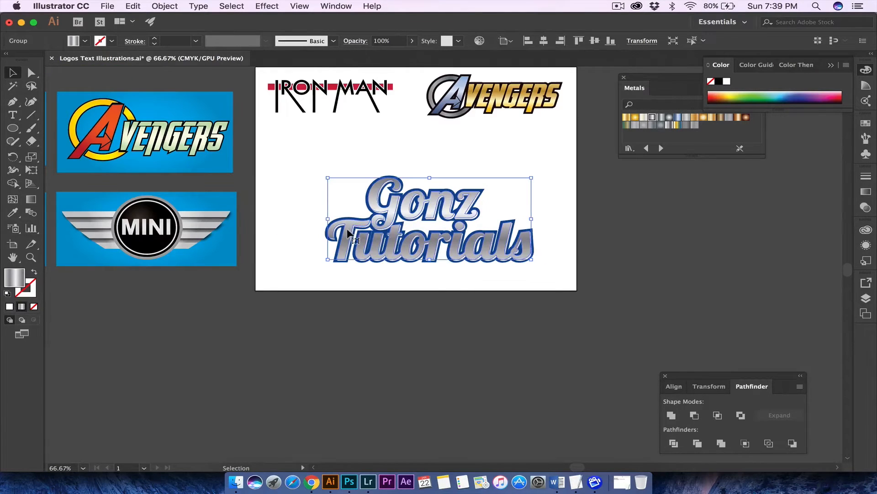
{"action": "left_click", "coordinate": [349, 168]}
{"action": "left_click", "coordinate": [346, 220]}
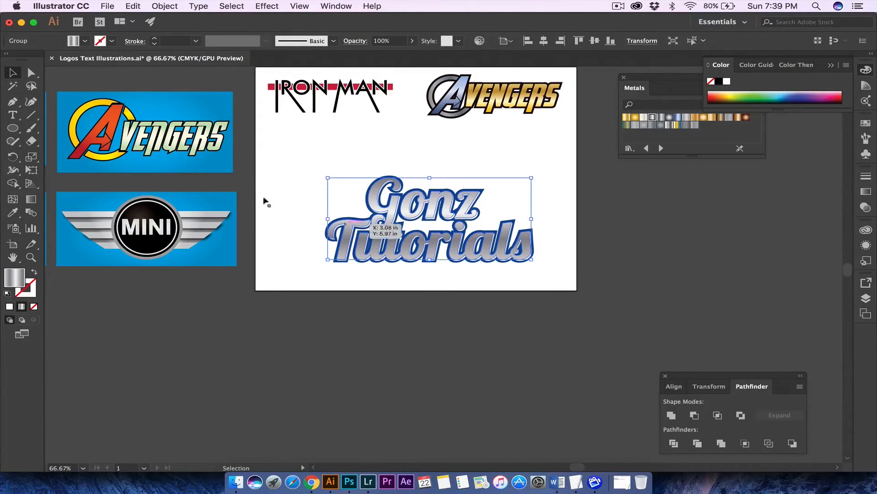
{"action": "left_click", "coordinate": [37, 202]}
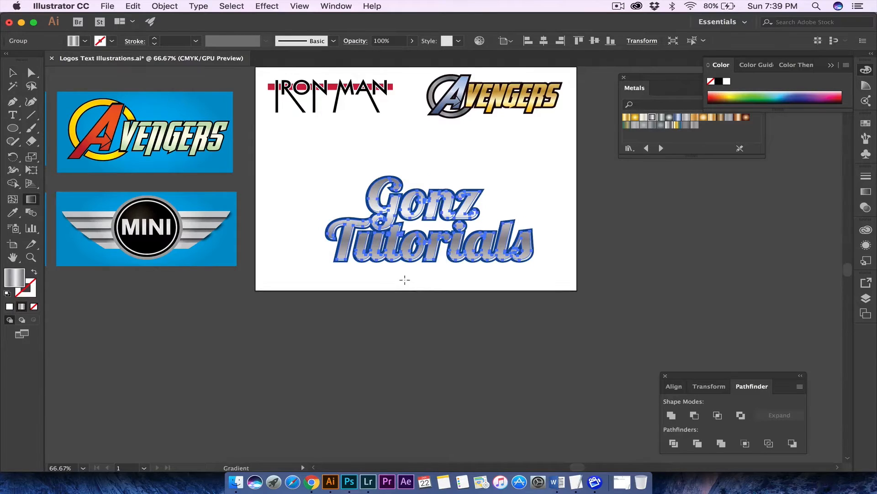
{"action": "left_click_drag", "start_coordinate": [405, 280], "coordinate": [404, 155]}
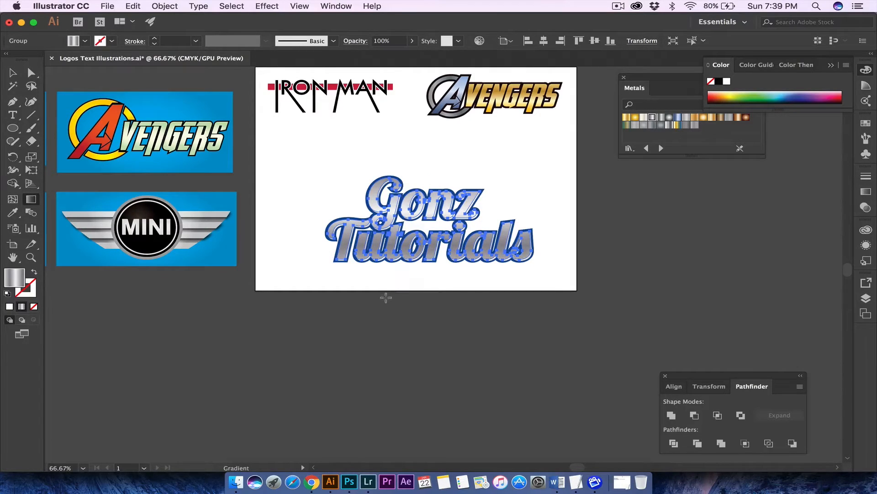
{"action": "left_click_drag", "start_coordinate": [389, 331], "coordinate": [397, 115]}
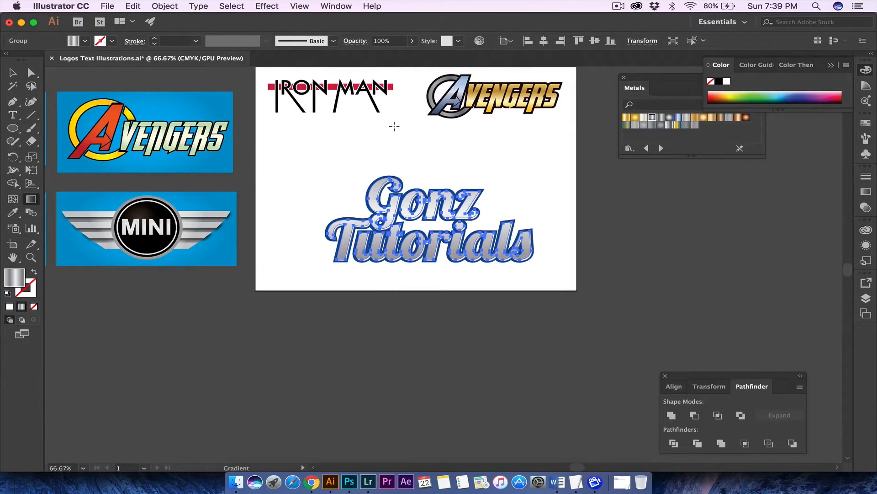
{"action": "left_click", "coordinate": [10, 72]}
{"action": "left_click", "coordinate": [342, 190]}
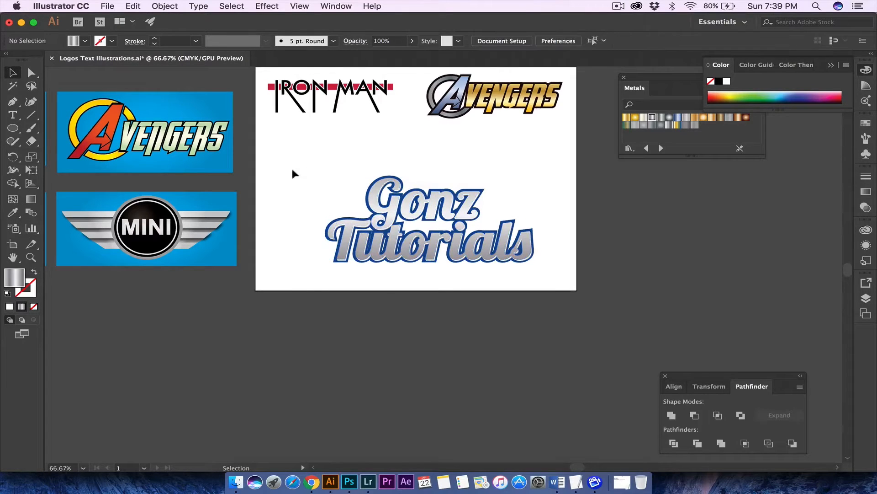
Step: Select the complete Gonz Tutorials logo and start an Arc warp effect on it with the preview enabled
{"action": "key", "text": "super+equal"}
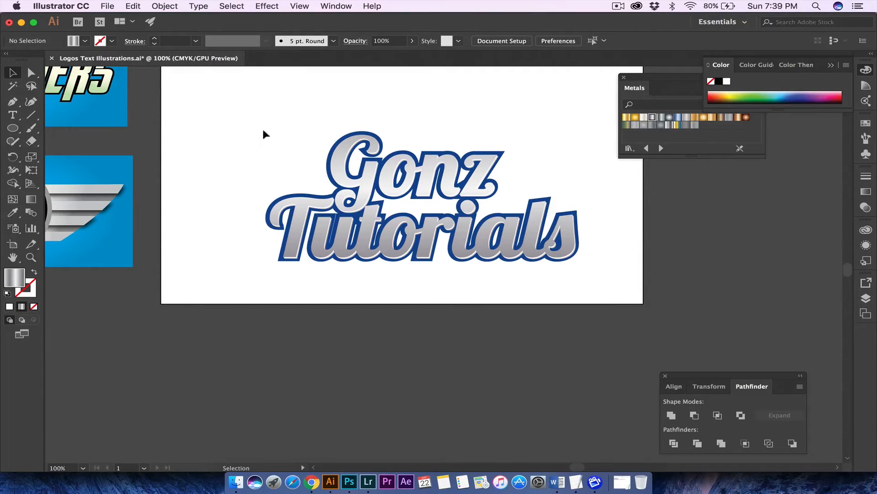
{"action": "left_click_drag", "start_coordinate": [212, 113], "coordinate": [574, 280]}
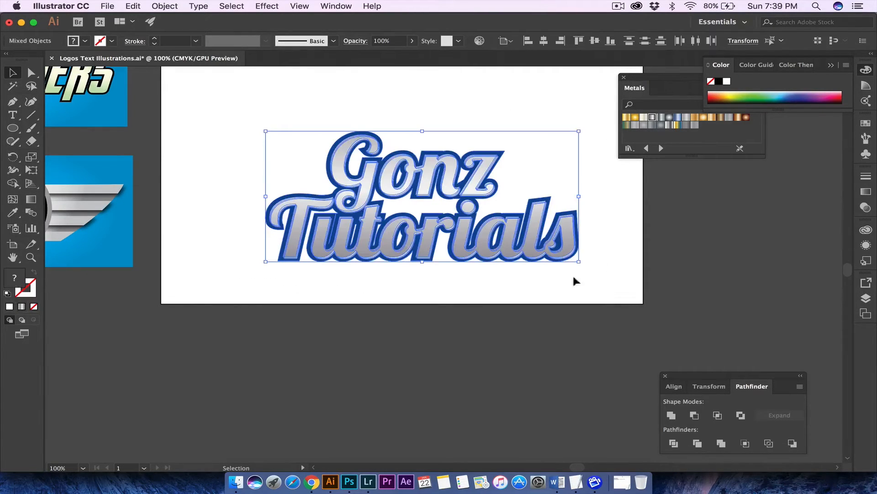
{"action": "left_click", "coordinate": [265, 101]}
{"action": "left_click_drag", "start_coordinate": [227, 109], "coordinate": [594, 283]}
{"action": "left_click", "coordinate": [264, 6]}
{"action": "mouse_move", "coordinate": [312, 167]}
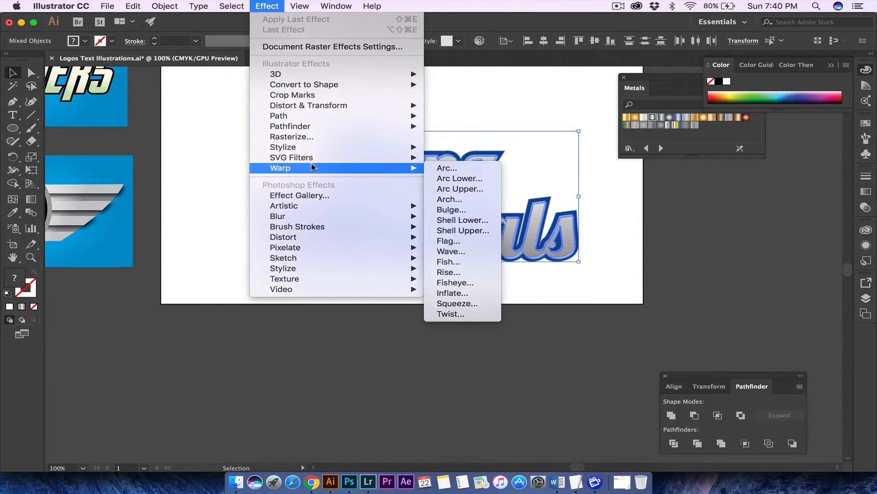
{"action": "left_click", "coordinate": [473, 169]}
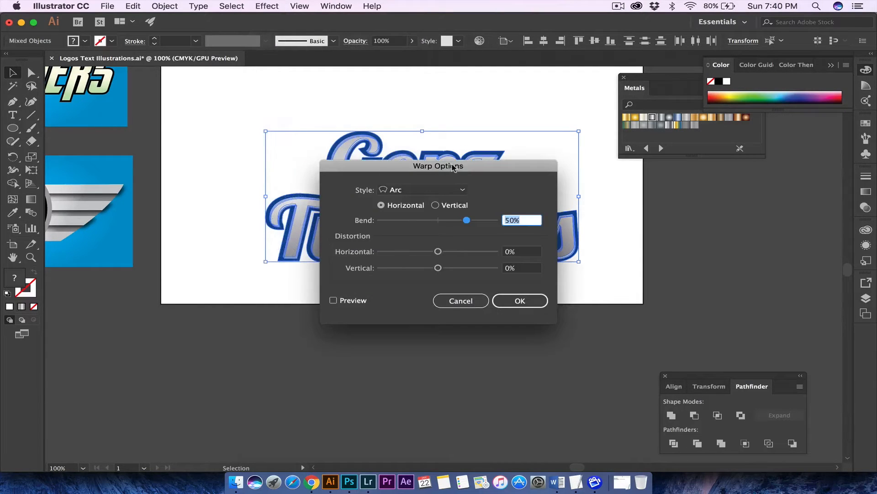
{"action": "left_click_drag", "start_coordinate": [452, 167], "coordinate": [740, 184]}
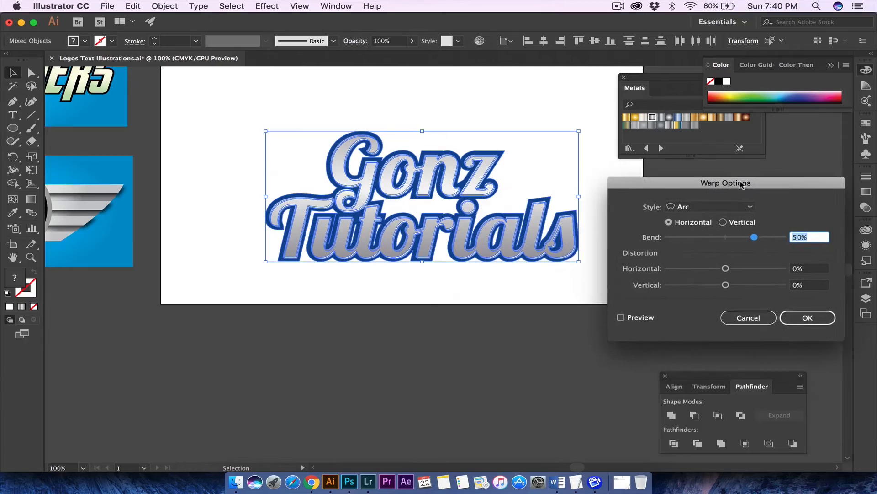
{"action": "left_click", "coordinate": [621, 317]}
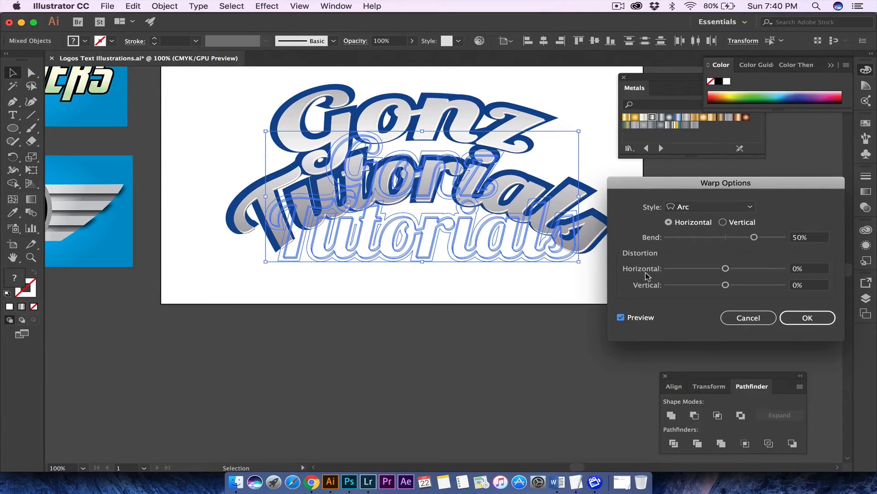
Step: Try the Arc Lower and Arch warp styles on the Gonz Tutorials logo
{"action": "left_click", "coordinate": [697, 202]}
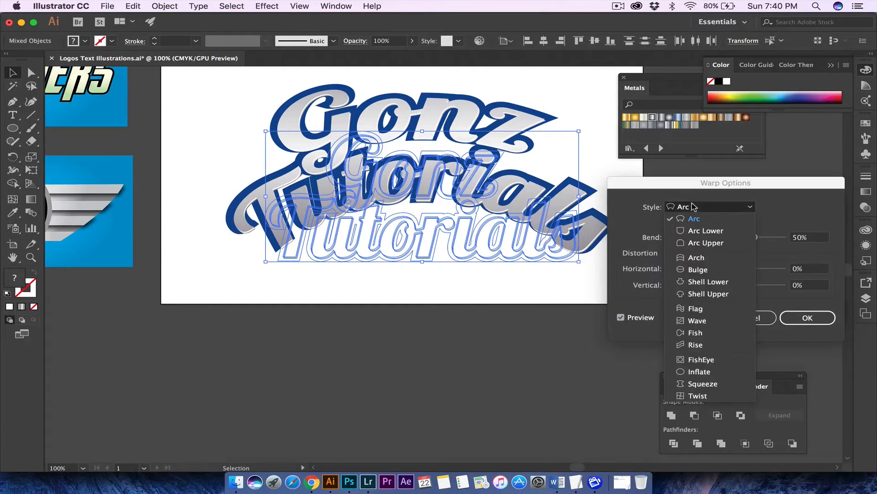
{"action": "left_click", "coordinate": [698, 231]}
{"action": "left_click", "coordinate": [695, 209]}
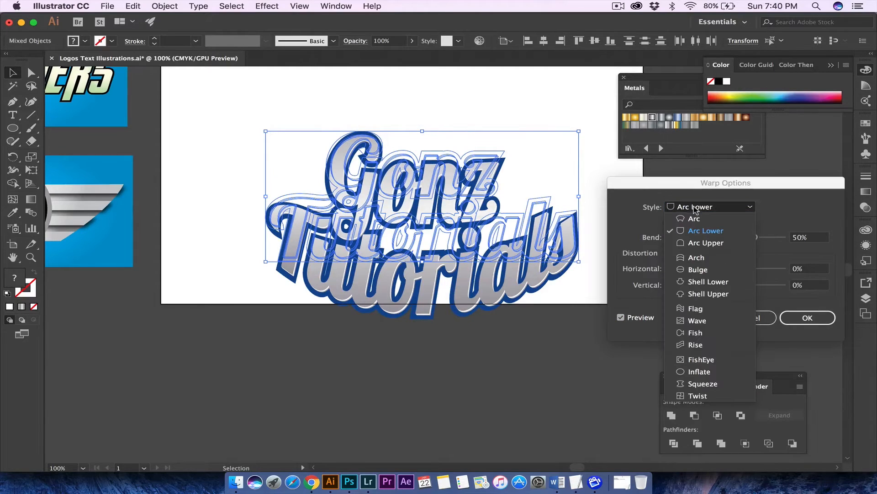
{"action": "left_click", "coordinate": [697, 257]}
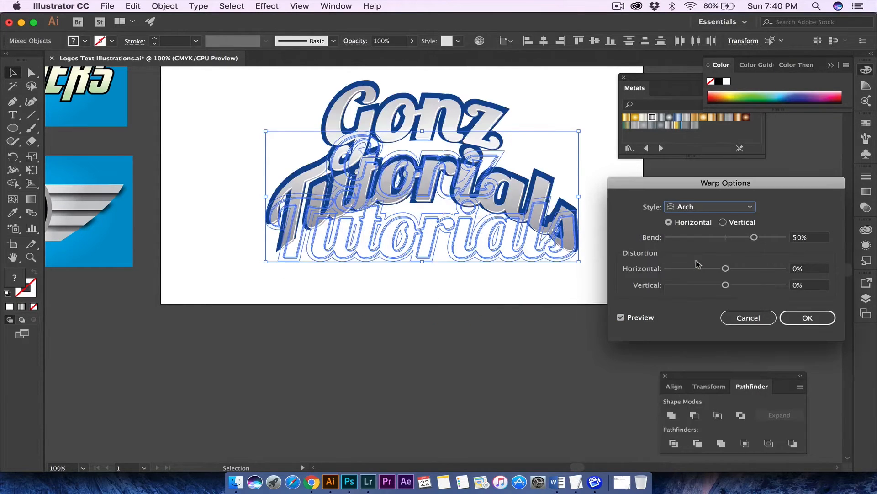
Step: Apply a horizontal Rise warp with a 19% bend to the Gonz Tutorials logo
{"action": "left_click", "coordinate": [697, 207]}
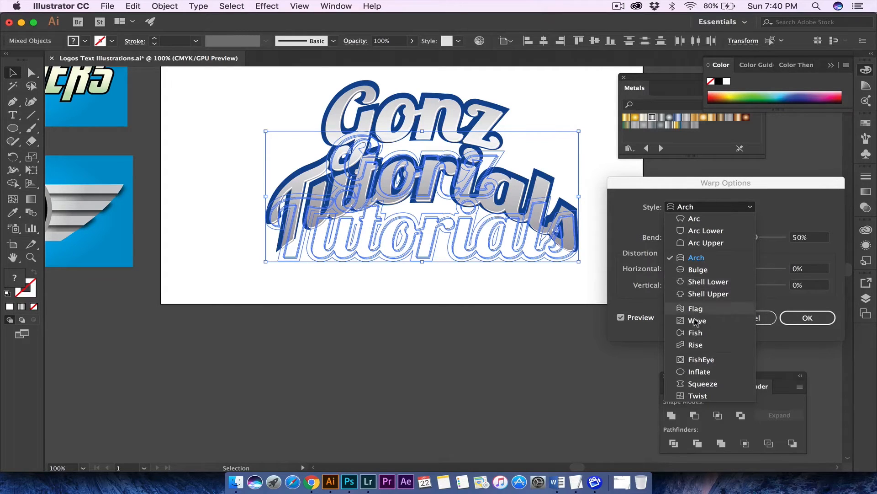
{"action": "left_click", "coordinate": [693, 345]}
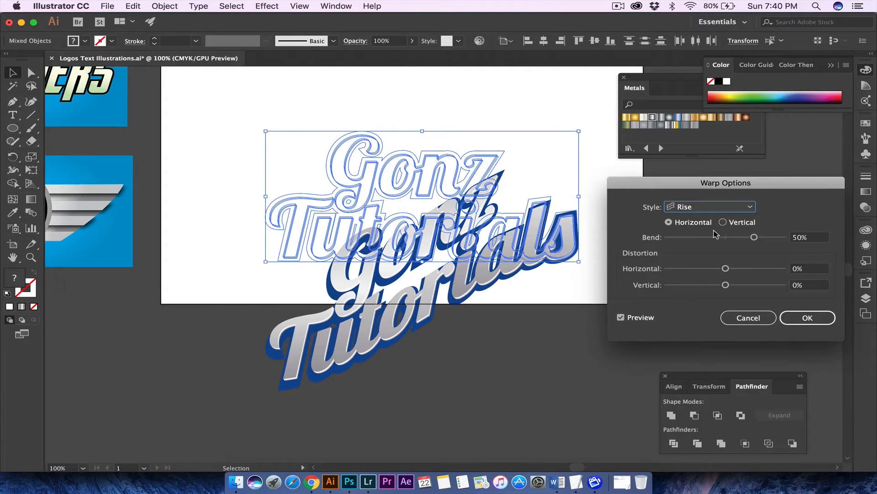
{"action": "left_click_drag", "start_coordinate": [754, 237], "coordinate": [736, 238]}
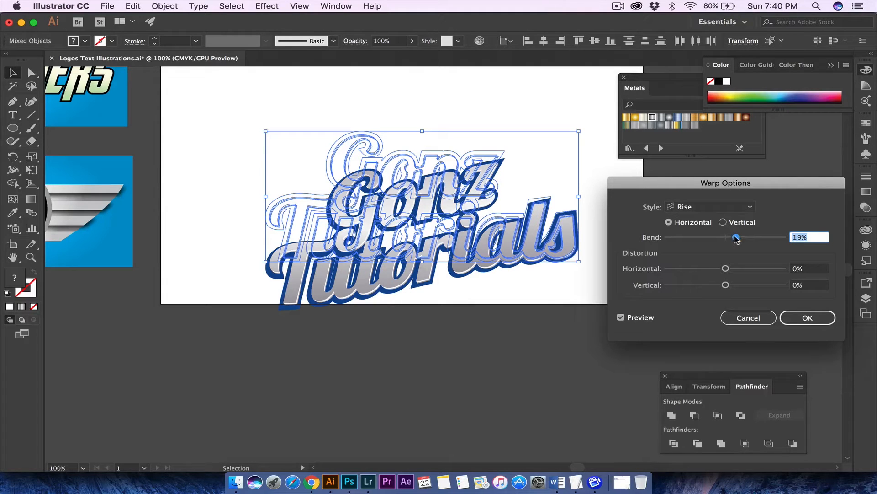
{"action": "left_click", "coordinate": [806, 317]}
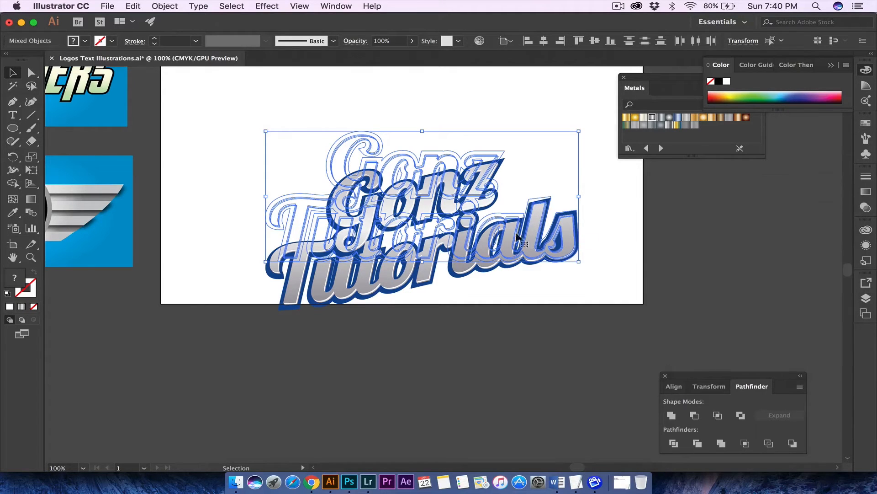
Step: Move the warped logo left and slightly up, expand its appearance into editable shapes, and deselect it
{"action": "left_click_drag", "start_coordinate": [518, 235], "coordinate": [435, 221]}
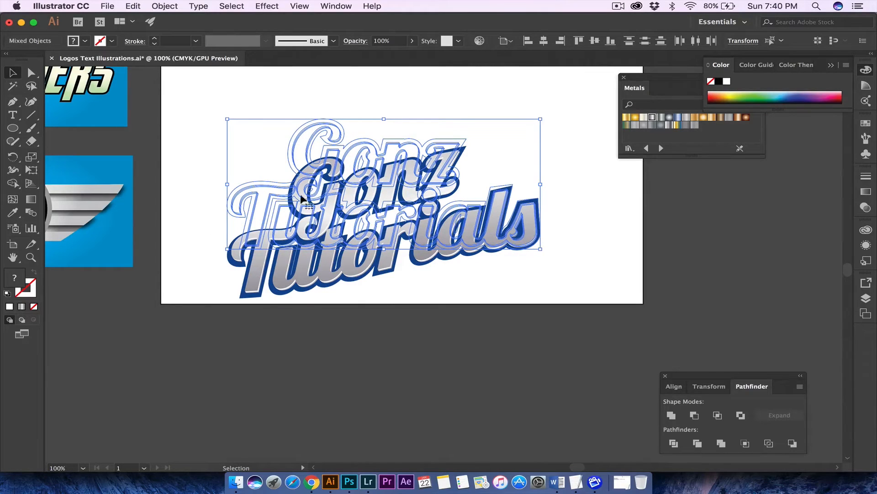
{"action": "left_click", "coordinate": [165, 6]}
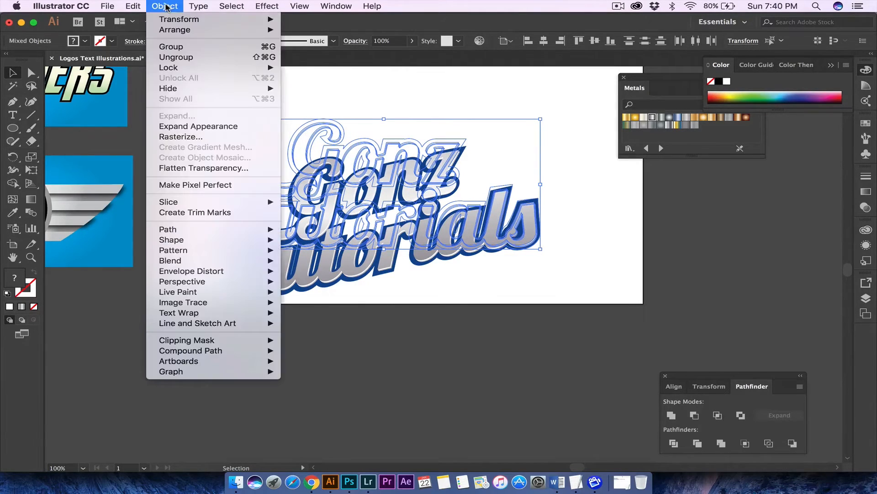
{"action": "left_click", "coordinate": [195, 129]}
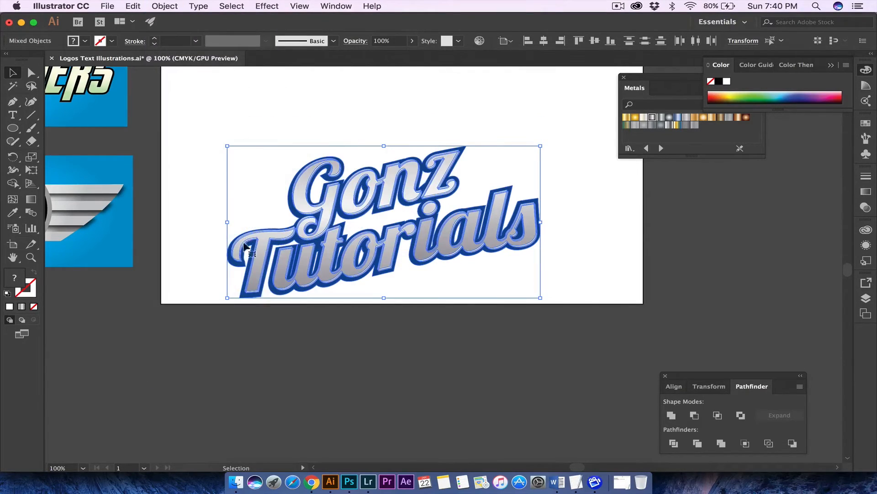
{"action": "left_click", "coordinate": [371, 119]}
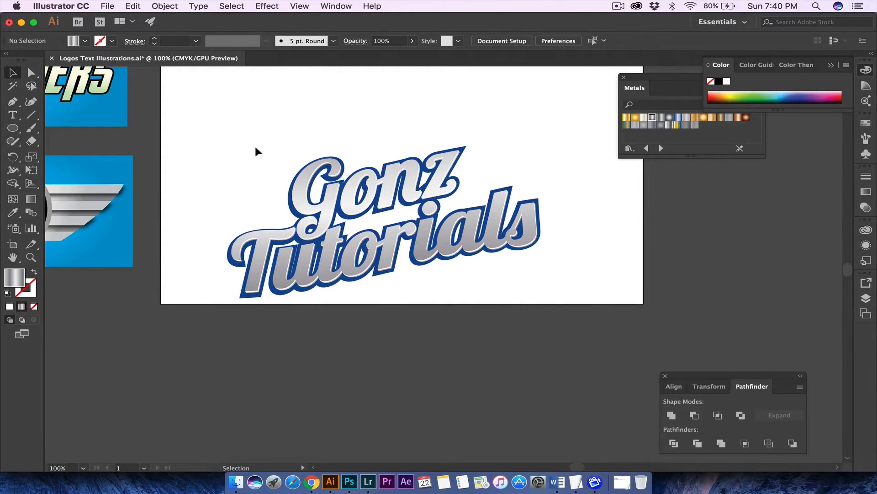
Step: Examine the expanded logo on the artboard and look through the available Warp effect types
{"action": "left_click_drag", "start_coordinate": [243, 136], "coordinate": [428, 221]}
{"action": "left_click", "coordinate": [445, 278]}
{"action": "scroll", "coordinate": [446, 277], "scroll_direction": "left", "scroll_amount": 5}
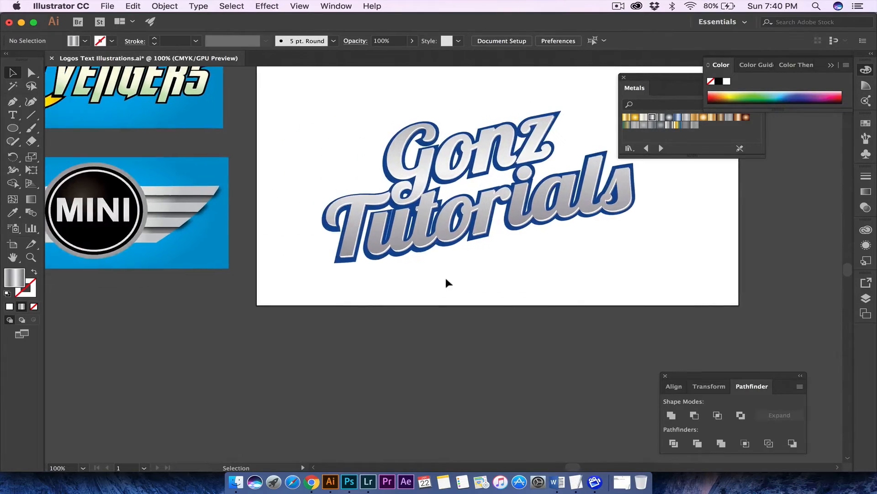
{"action": "scroll", "coordinate": [445, 278], "scroll_direction": "right", "scroll_amount": 4}
{"action": "scroll", "coordinate": [446, 278], "scroll_direction": "up", "scroll_amount": 3}
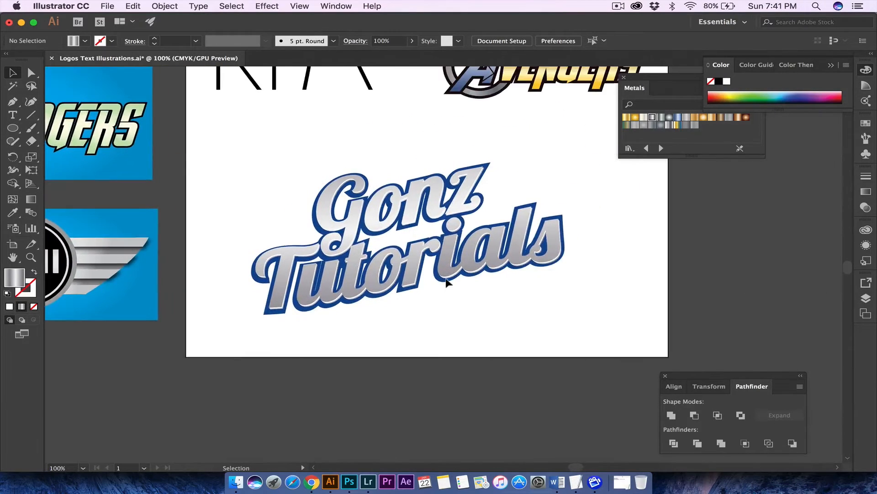
{"action": "key", "text": "super+minus"}
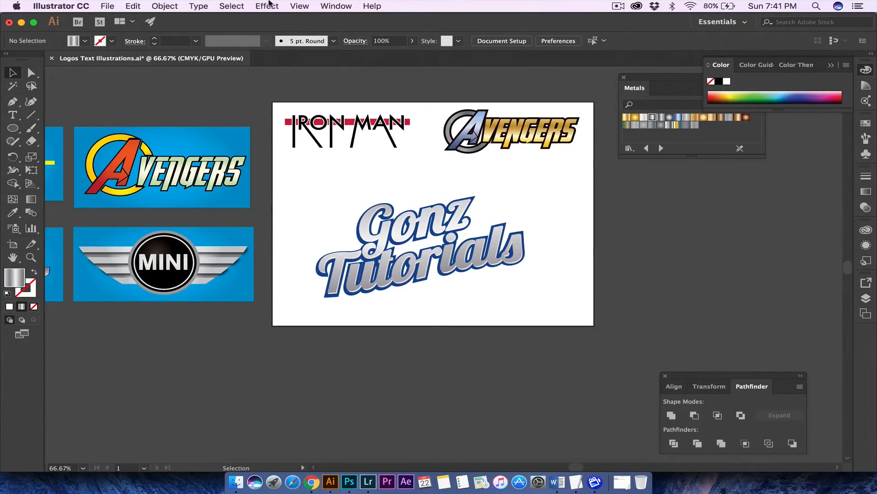
{"action": "left_click", "coordinate": [269, 6]}
{"action": "mouse_move", "coordinate": [300, 170]}
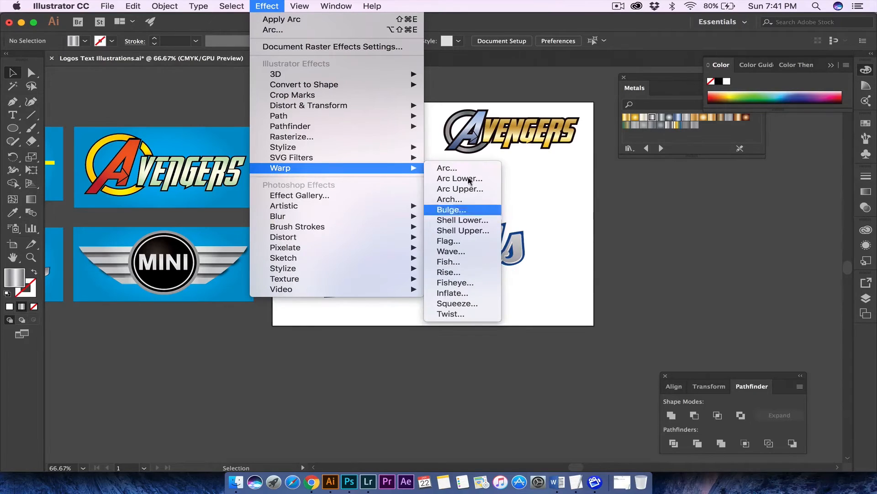
{"action": "left_click", "coordinate": [544, 198]}
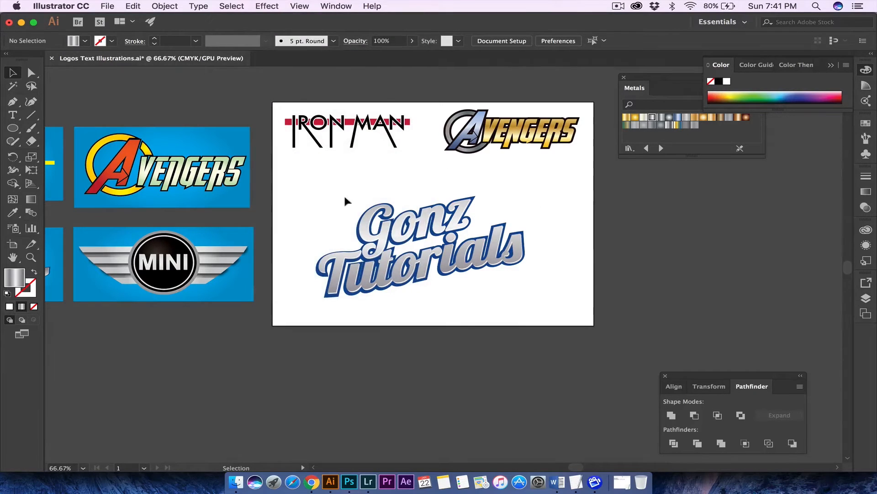
Step: Select the whole Gonz Tutorials logo, scale it down proportionally, place it beneath the Iron Man logo, and deselect it
{"action": "left_click_drag", "start_coordinate": [288, 195], "coordinate": [541, 301]}
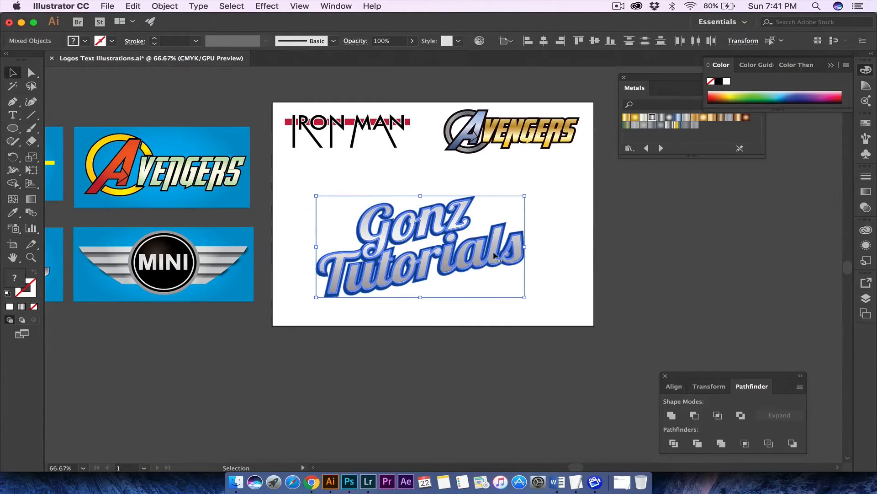
{"action": "key", "text": "super+shift+g"}
{"action": "left_click_drag", "start_coordinate": [526, 196], "coordinate": [460, 228]}
{"action": "left_click_drag", "start_coordinate": [403, 278], "coordinate": [362, 216]}
{"action": "left_click", "coordinate": [322, 305]}
Step: Examine the MINI reference logo up close, including its badge rings and wings, and compare it with the free artboard space
{"action": "scroll", "coordinate": [320, 302], "scroll_direction": "left", "scroll_amount": 10}
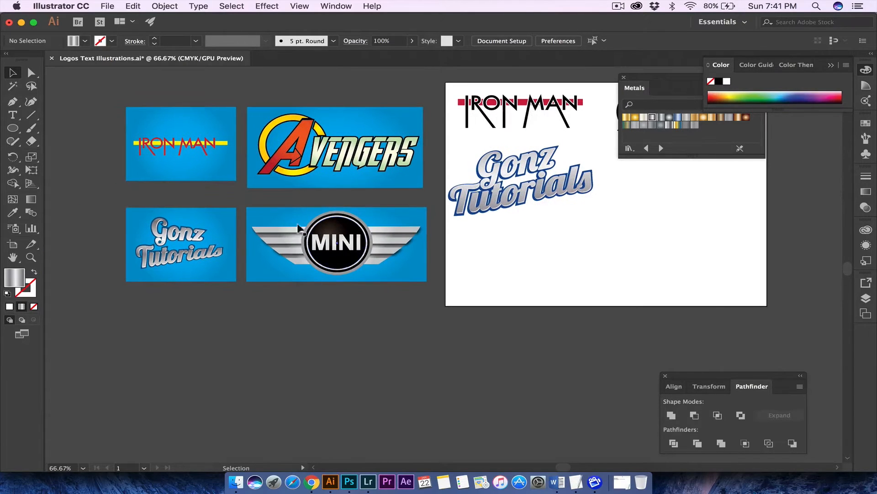
{"action": "scroll", "coordinate": [288, 208], "scroll_direction": "right", "scroll_amount": 5}
{"action": "scroll", "coordinate": [298, 213], "scroll_direction": "right", "scroll_amount": 3}
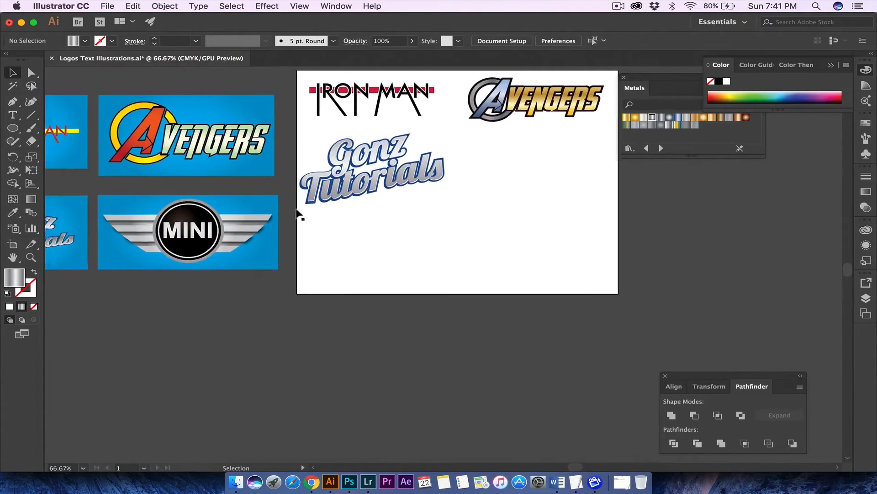
{"action": "scroll", "coordinate": [296, 210], "scroll_direction": "left", "scroll_amount": 8}
{"action": "left_click_drag", "start_coordinate": [366, 267], "coordinate": [396, 284]}
{"action": "left_click", "coordinate": [430, 309]}
{"action": "key", "text": "super+plus"}
{"action": "key", "text": "super+plus"}
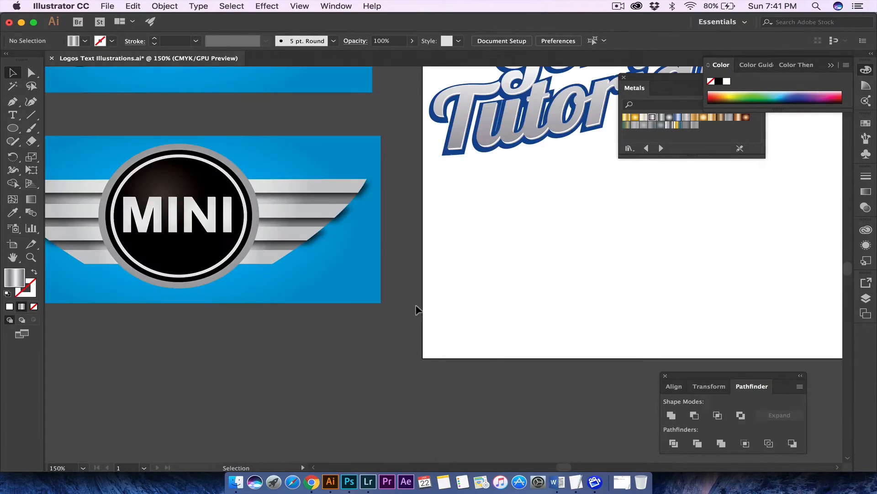
{"action": "scroll", "coordinate": [416, 306], "scroll_direction": "right", "scroll_amount": 2}
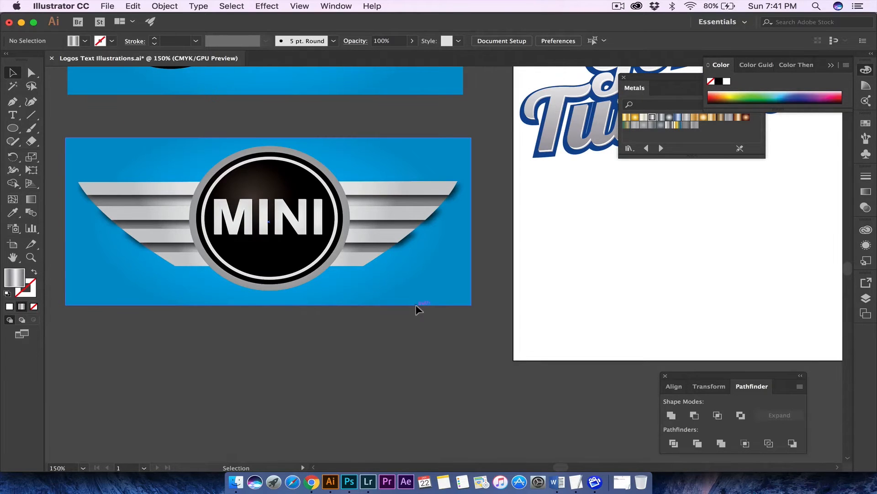
{"action": "scroll", "coordinate": [416, 305], "scroll_direction": "right", "scroll_amount": 15}
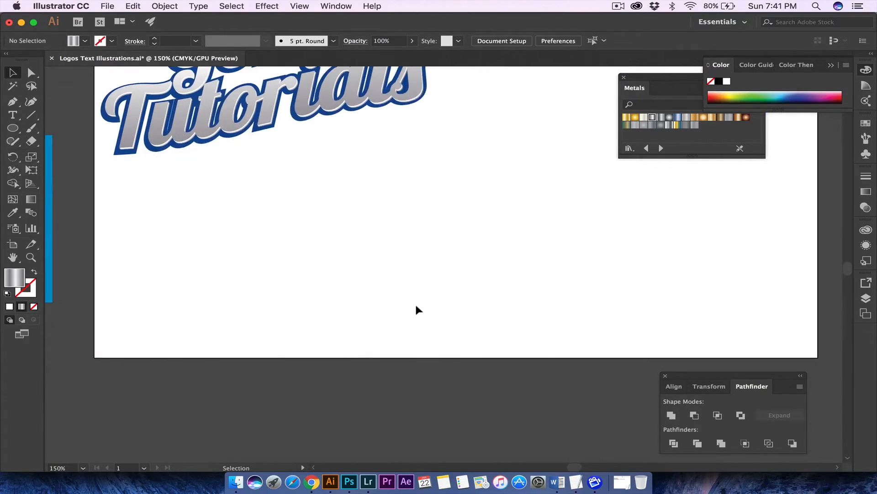
{"action": "scroll", "coordinate": [416, 310], "scroll_direction": "right", "scroll_amount": 5}
{"action": "scroll", "coordinate": [417, 310], "scroll_direction": "up", "scroll_amount": 1}
{"action": "key", "text": "super+minus"}
{"action": "key", "text": "super+minus"}
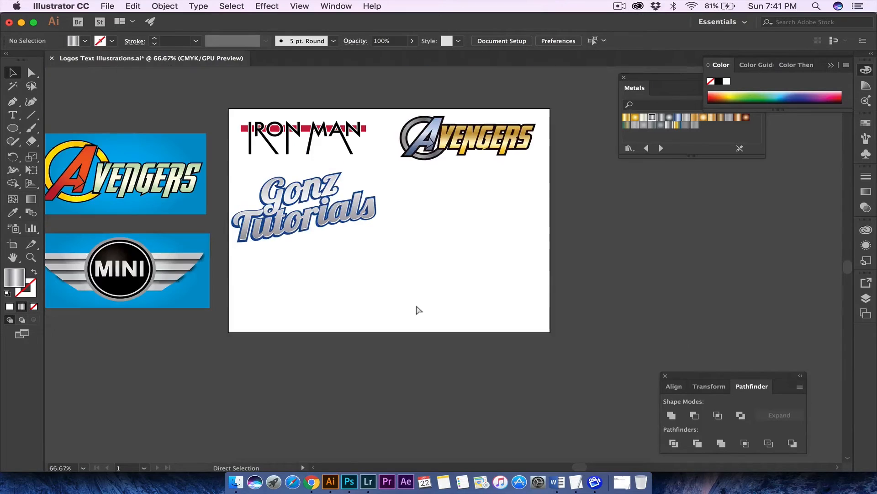
Step: Draw a slightly wide ellipse in the empty area below the gold Avengers logo and fill it with solid black
{"action": "left_click", "coordinate": [13, 128]}
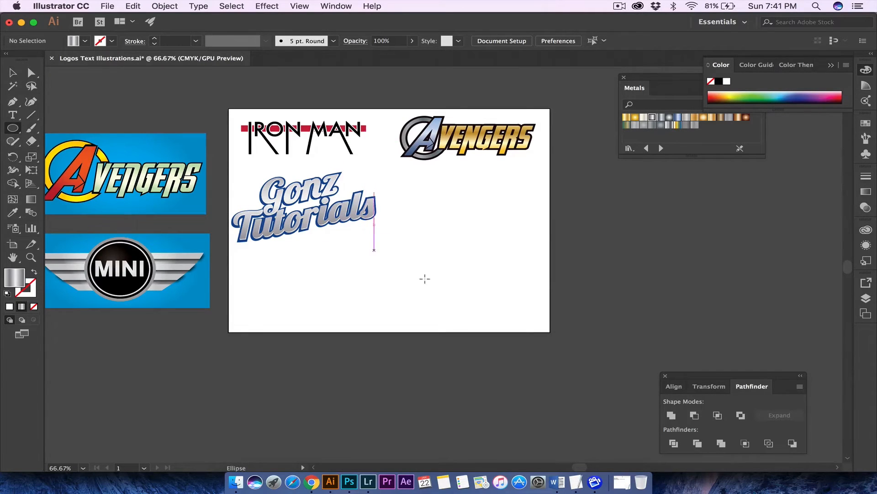
{"action": "left_click_drag", "start_coordinate": [426, 254], "coordinate": [493, 295]}
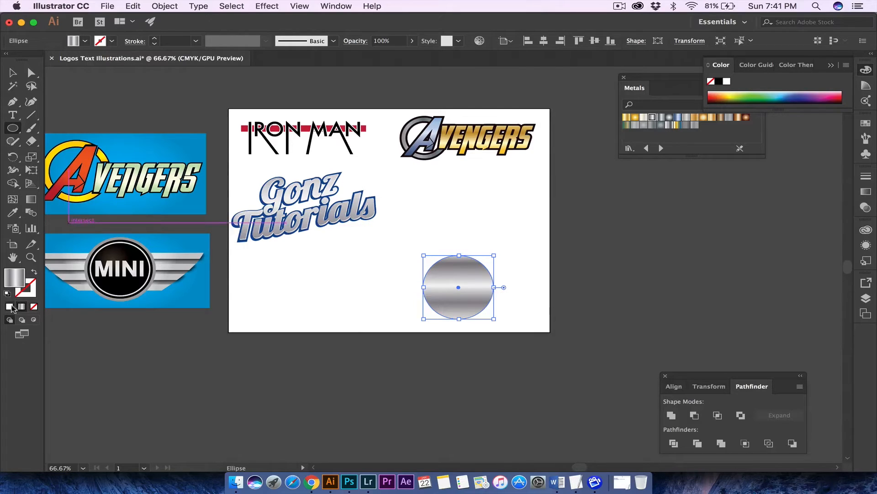
{"action": "double_click", "coordinate": [17, 277]}
{"action": "left_click_drag", "start_coordinate": [486, 254], "coordinate": [350, 359]}
{"action": "left_click", "coordinate": [635, 227]}
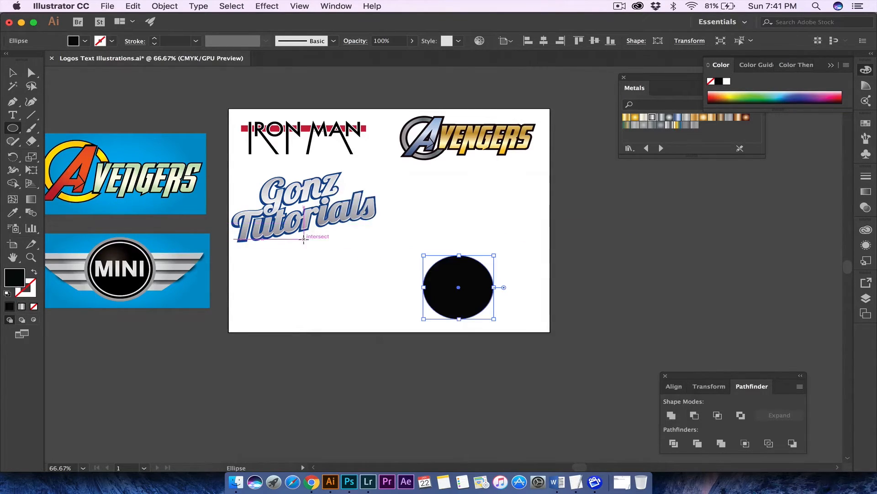
Step: Duplicate the black ellipse to its right, enlarge the copy slightly, and fill it with white (FFFFFF)
{"action": "left_click", "coordinate": [13, 72]}
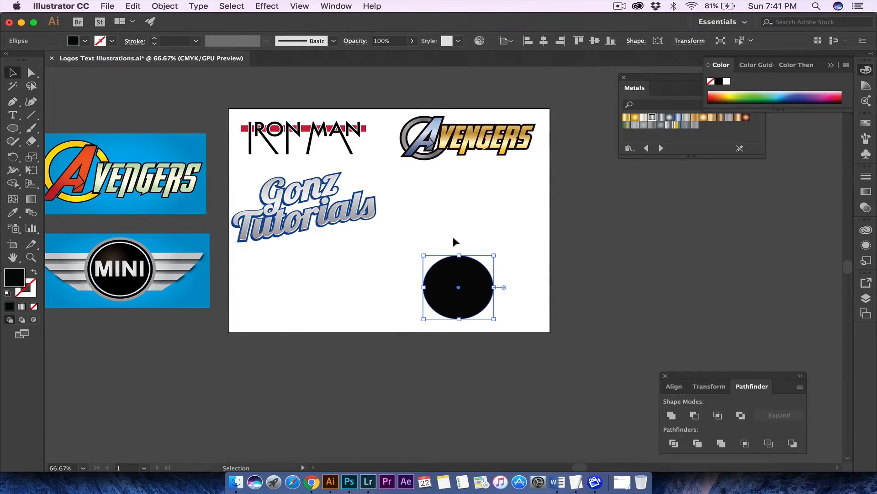
{"action": "left_click_drag", "start_coordinate": [470, 274], "coordinate": [571, 254]}
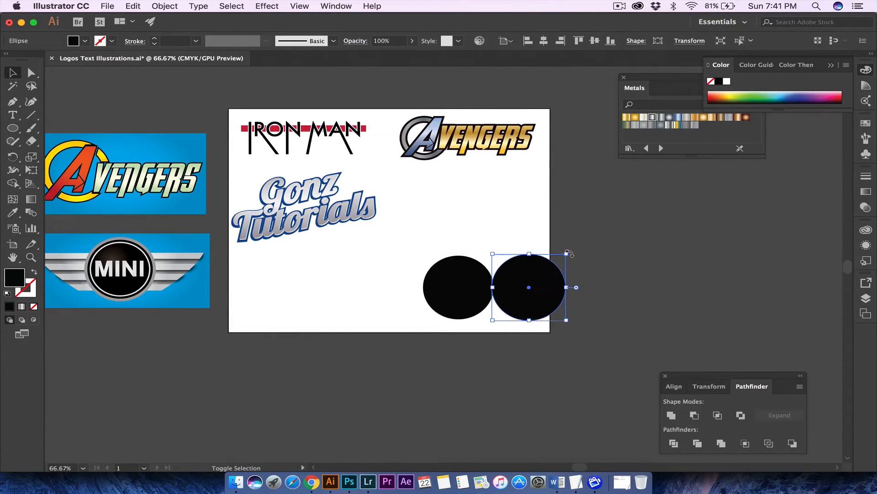
{"action": "double_click", "coordinate": [20, 281]}
{"action": "left_click", "coordinate": [345, 223]}
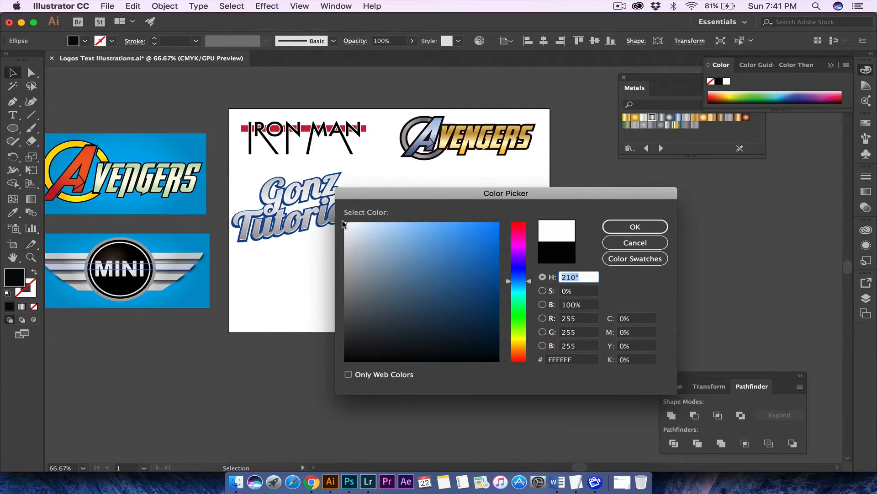
{"action": "left_click", "coordinate": [631, 228]}
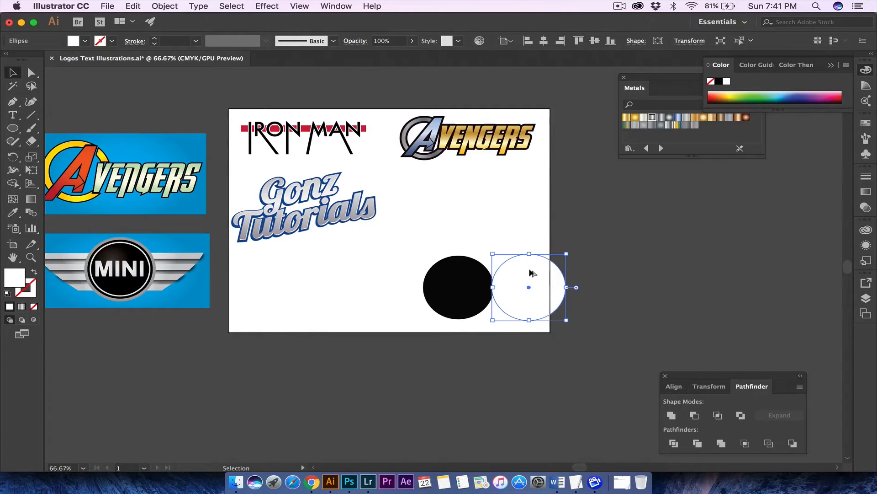
Step: Duplicate the white ellipse to its right, enlarge the copy slightly, and give it the first ellipse's black fill with the Eyedropper
{"action": "left_click_drag", "start_coordinate": [532, 273], "coordinate": [655, 250]}
{"action": "key", "text": "i"}
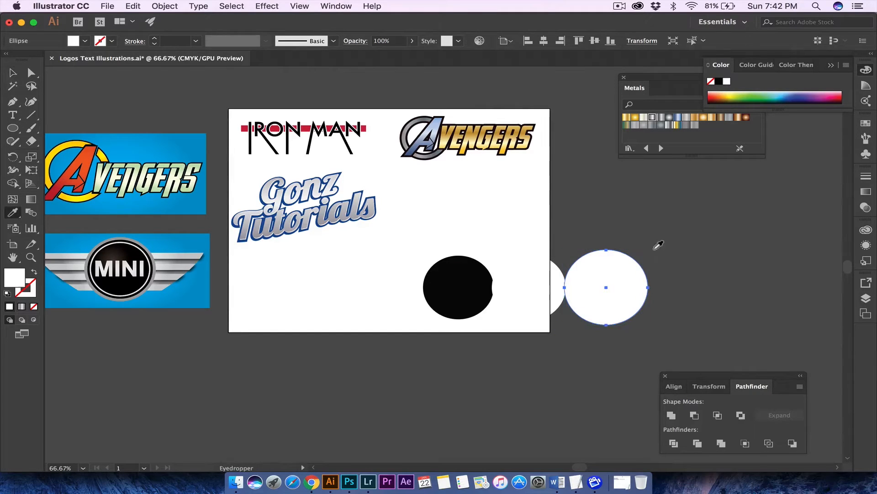
{"action": "left_click", "coordinate": [463, 268]}
{"action": "key", "text": "v"}
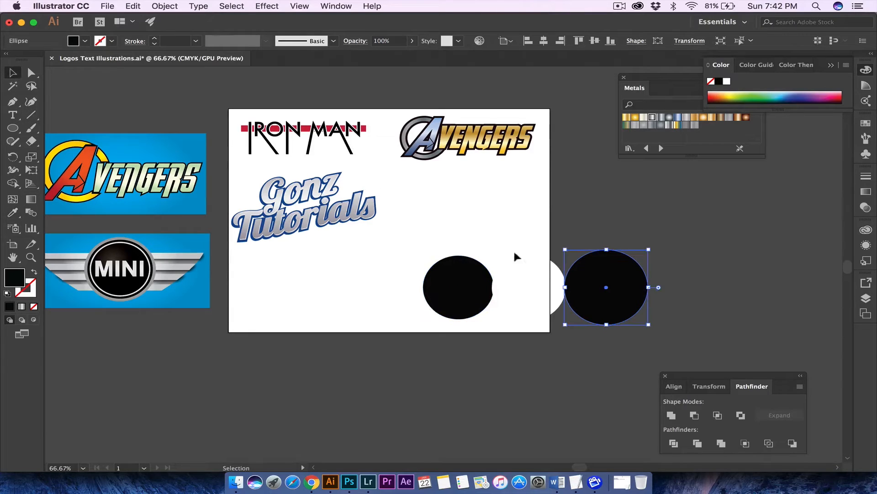
Step: Duplicate the larger black ellipse to its right, enlarge the copy slightly, and fill it with dark grey
{"action": "left_click_drag", "start_coordinate": [596, 274], "coordinate": [683, 274]}
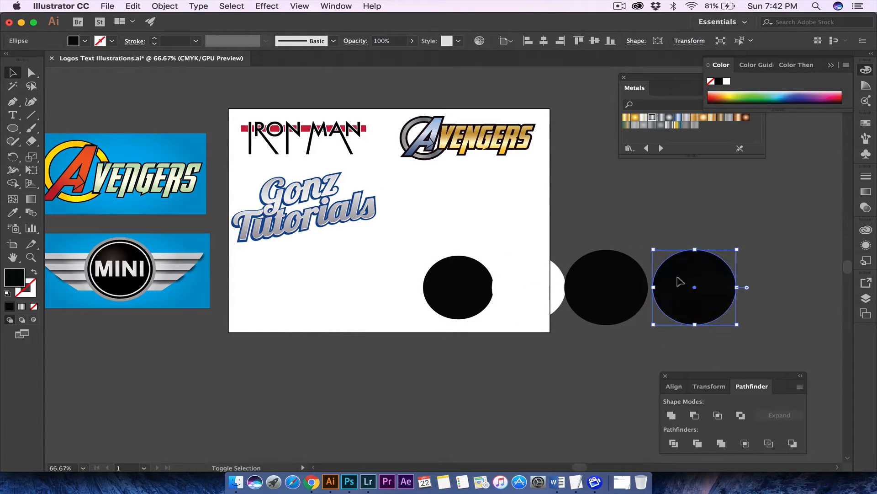
{"action": "mouse_move", "coordinate": [737, 252]}
{"action": "left_mouse_down"}
{"action": "mouse_move", "coordinate": [749, 247]}
{"action": "mouse_move", "coordinate": [756, 267]}
{"action": "mouse_move", "coordinate": [754, 247]}
{"action": "mouse_move", "coordinate": [686, 289]}
{"action": "mouse_move", "coordinate": [713, 258]}
{"action": "mouse_move", "coordinate": [700, 261]}
{"action": "mouse_move", "coordinate": [685, 278]}
{"action": "mouse_move", "coordinate": [768, 249]}
{"action": "mouse_move", "coordinate": [753, 247]}
{"action": "left_mouse_up"}
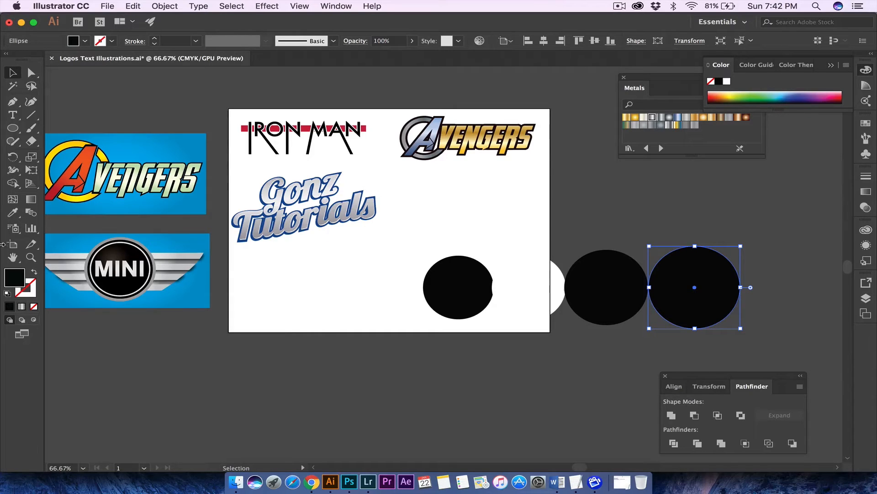
{"action": "double_click", "coordinate": [20, 280]}
{"action": "mouse_move", "coordinate": [348, 309]}
{"action": "left_mouse_down"}
{"action": "mouse_move", "coordinate": [336, 330]}
{"action": "mouse_move", "coordinate": [322, 308]}
{"action": "left_mouse_up"}
{"action": "left_click", "coordinate": [624, 231]}
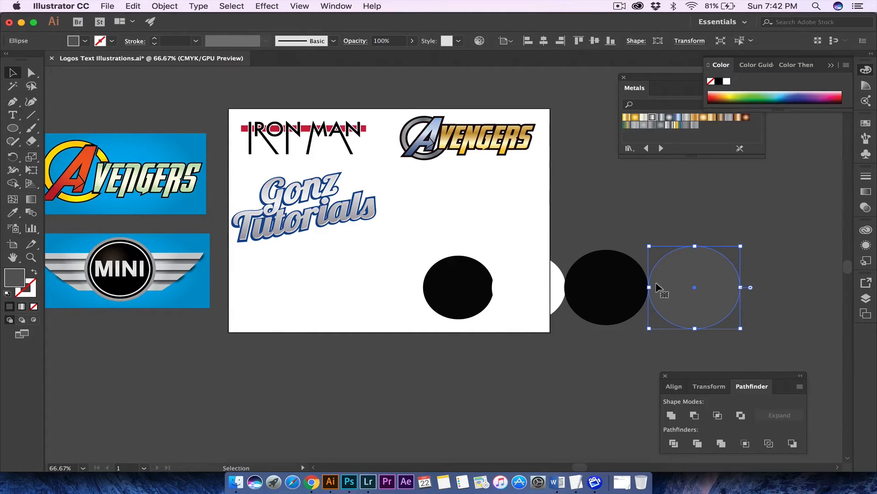
Step: Move the smallest black ellipse a little to the left, clear of the white ellipse
{"action": "right_click", "coordinate": [667, 271]}
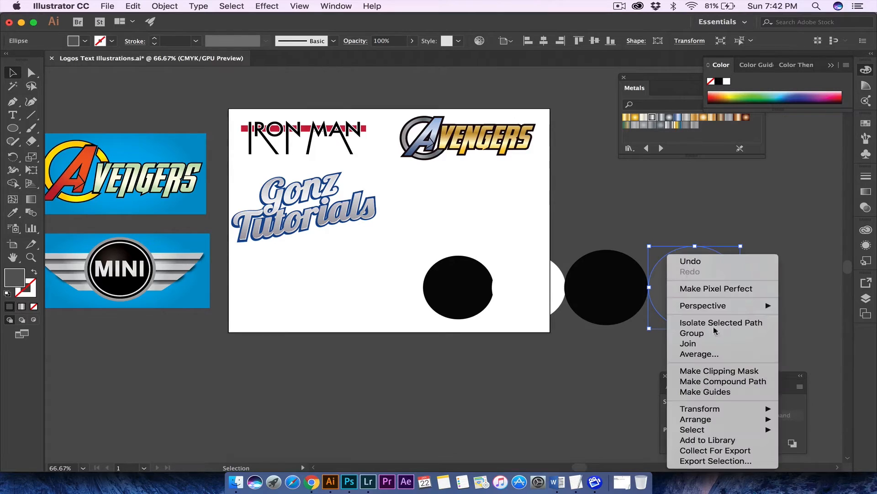
{"action": "mouse_move", "coordinate": [711, 424]}
{"action": "left_click", "coordinate": [605, 383]}
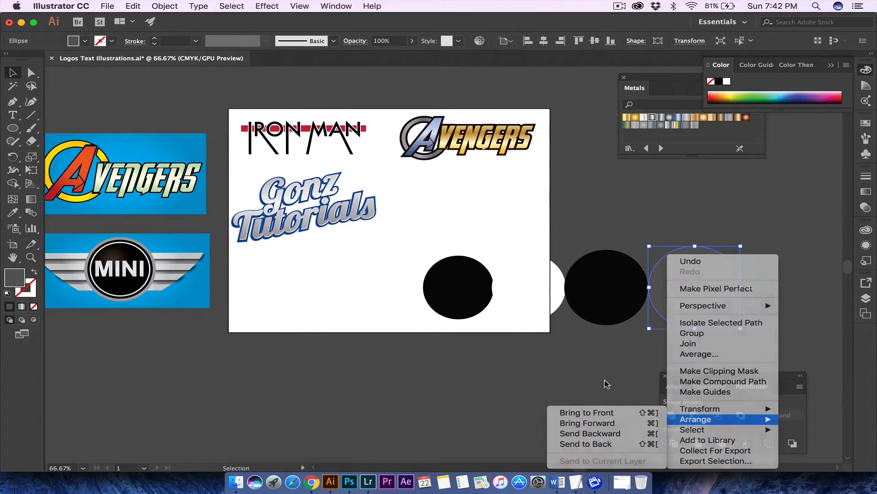
{"action": "left_click_drag", "start_coordinate": [471, 276], "coordinate": [445, 271]}
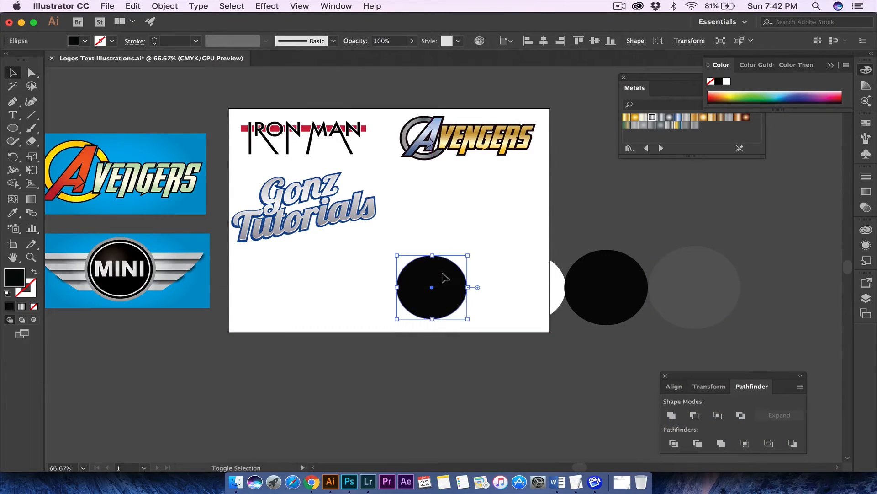
{"action": "right_click", "coordinate": [451, 276]}
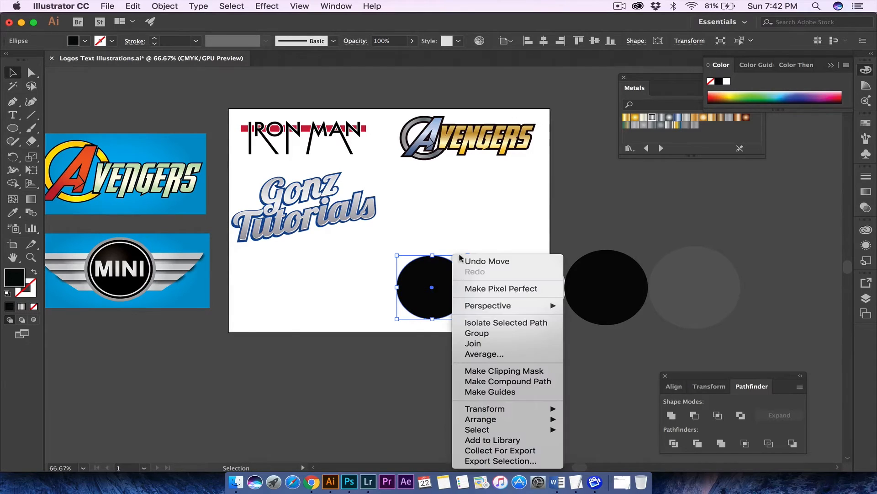
{"action": "left_click", "coordinate": [527, 244]}
Step: Centre the dark grey ellipse on the larger black ellipse and send it to the back
{"action": "left_click_drag", "start_coordinate": [686, 297], "coordinate": [605, 287]}
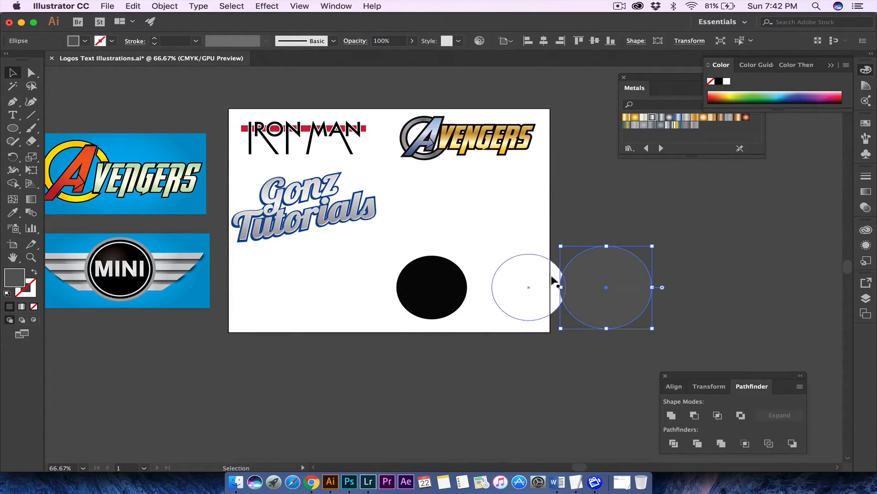
{"action": "right_click", "coordinate": [603, 265]}
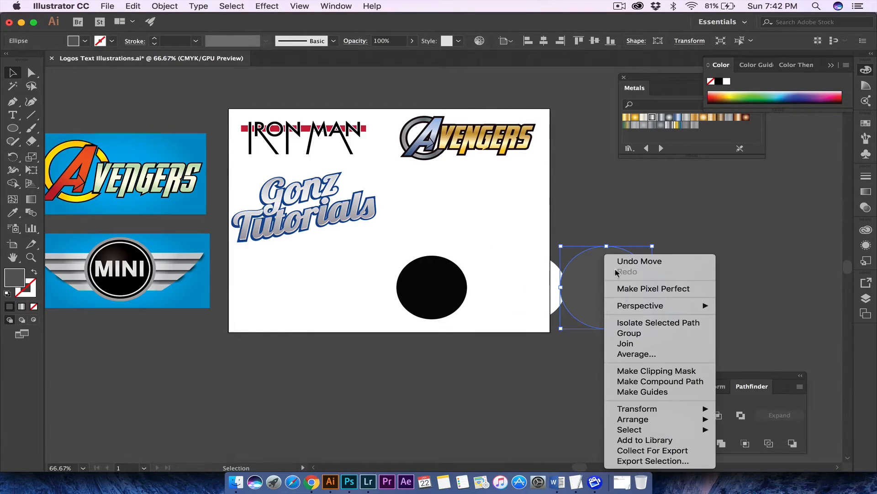
{"action": "mouse_move", "coordinate": [629, 431]}
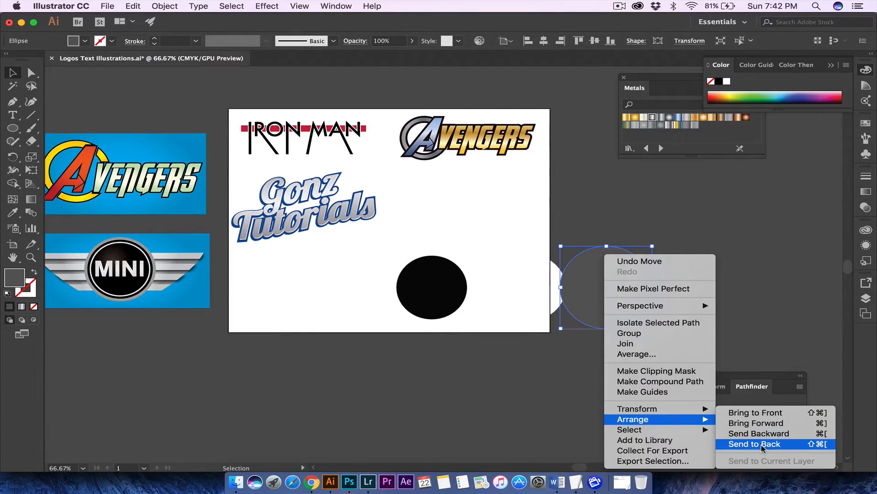
{"action": "left_click", "coordinate": [763, 446]}
Step: Centre the white ellipse on the larger black ellipse and bring it to the front
{"action": "left_click_drag", "start_coordinate": [533, 290], "coordinate": [616, 294]}
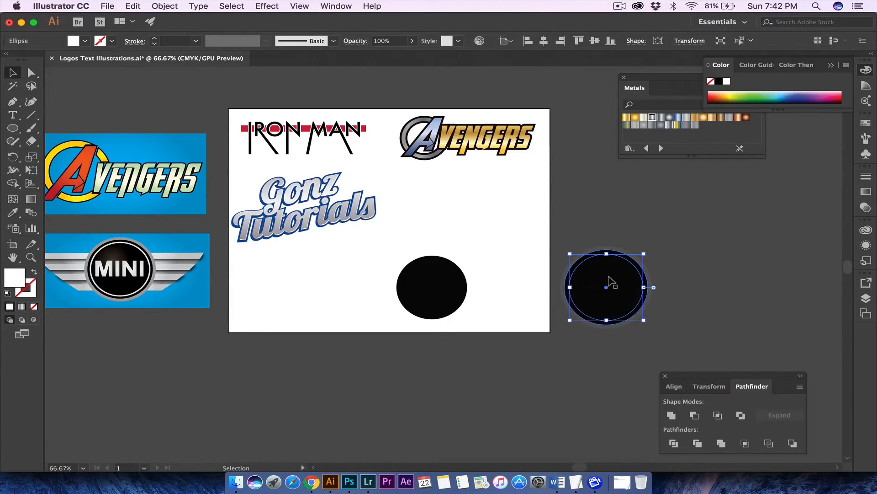
{"action": "right_click", "coordinate": [609, 280]}
{"action": "mouse_move", "coordinate": [704, 419]}
{"action": "left_click", "coordinate": [747, 417]}
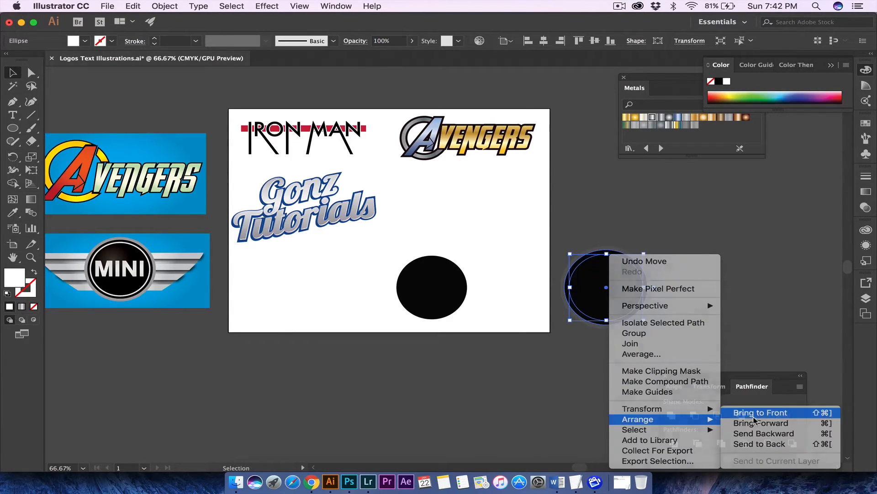
Step: Move the smallest black ellipse onto the white ellipse and bring it to the front
{"action": "left_click_drag", "start_coordinate": [435, 288], "coordinate": [609, 292]}
{"action": "right_click", "coordinate": [609, 291]}
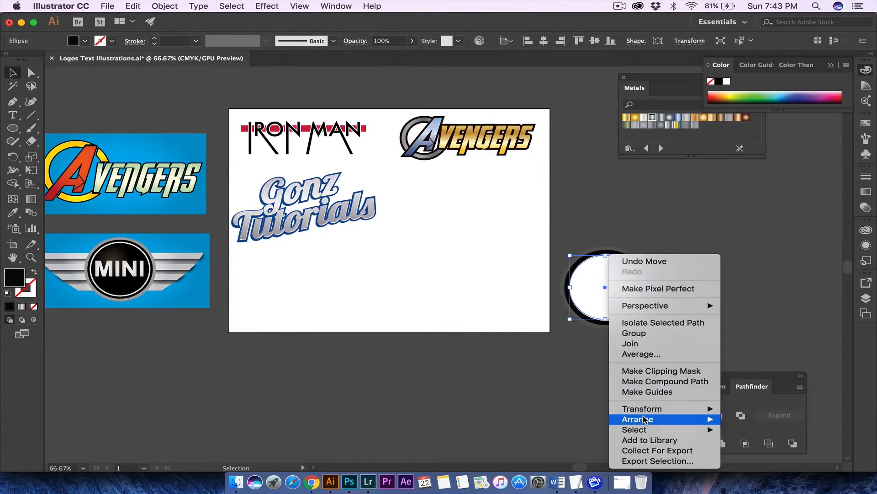
{"action": "mouse_move", "coordinate": [644, 419]}
{"action": "left_click", "coordinate": [775, 415]}
{"action": "left_click", "coordinate": [761, 302]}
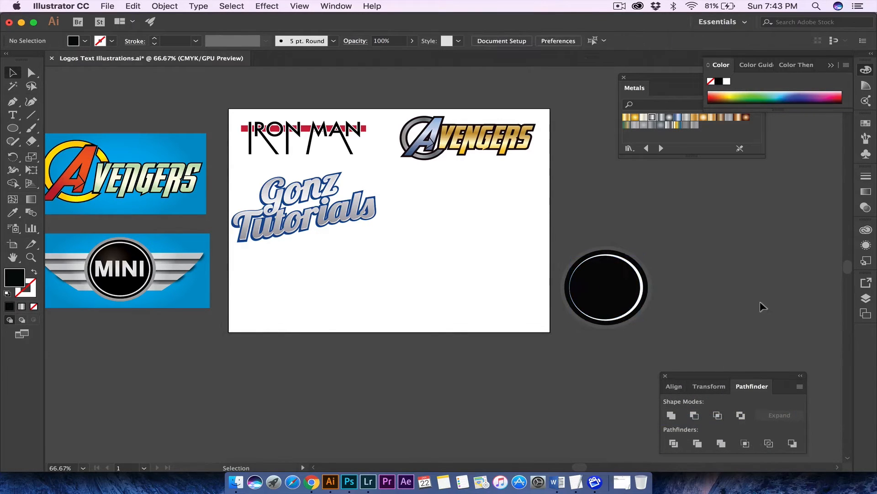
Step: Move the stack of four ellipses back onto the artboard, into the empty area below the gold Avengers logo
{"action": "left_click_drag", "start_coordinate": [651, 242], "coordinate": [487, 241]}
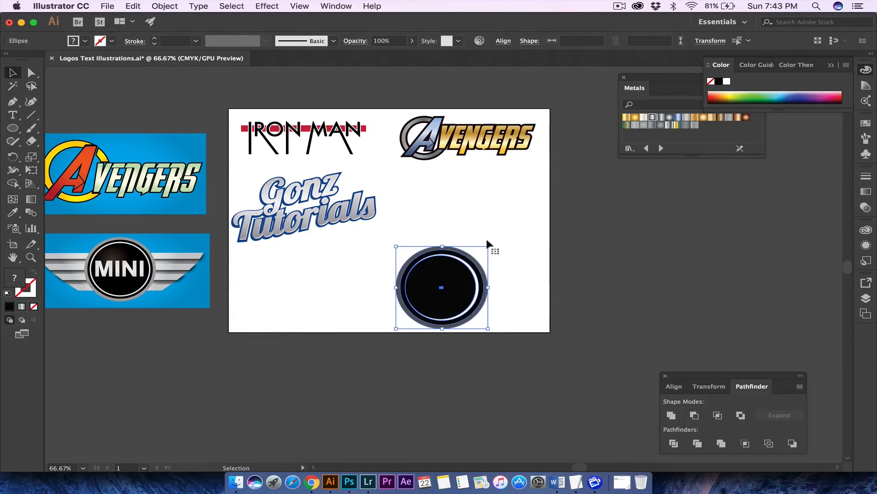
{"action": "key", "text": "super+equal"}
{"action": "key", "text": "a"}
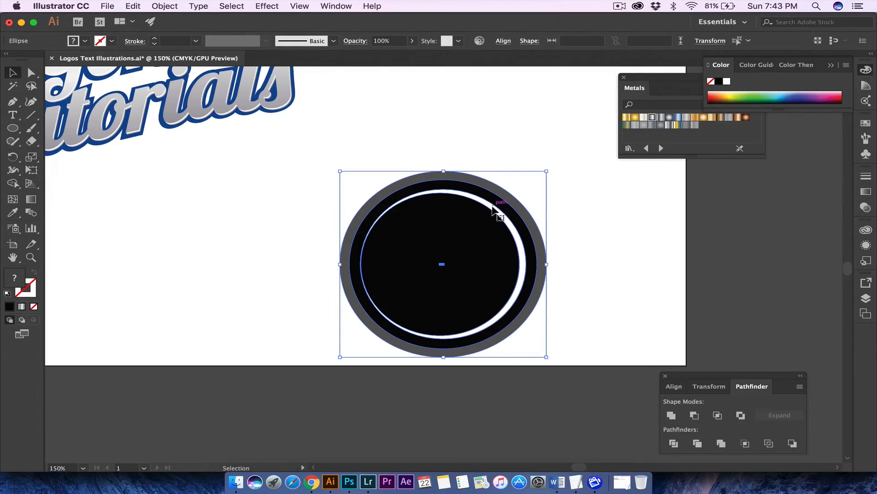
{"action": "key", "text": "v"}
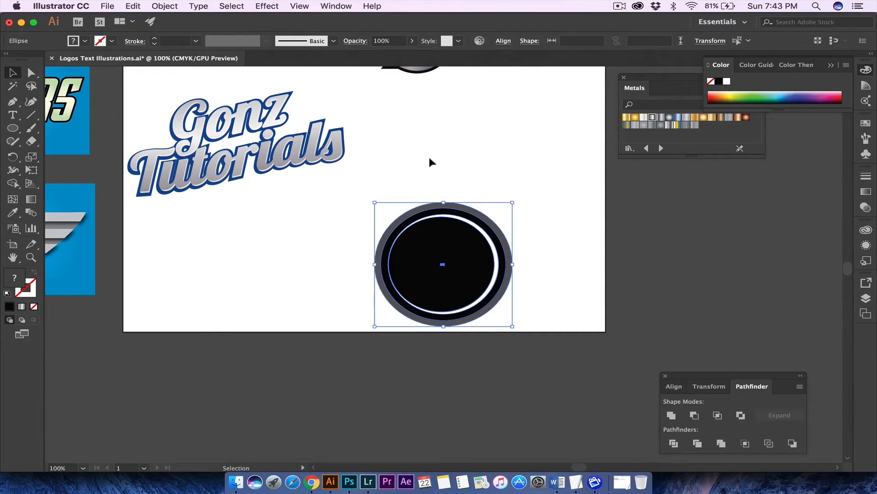
Step: Centre the innermost black ellipse inside the white one by eye, and pull it back off-centre to the left
{"action": "left_click", "coordinate": [378, 186]}
{"action": "left_click_drag", "start_coordinate": [345, 188], "coordinate": [538, 333]}
{"action": "left_click", "coordinate": [380, 210]}
{"action": "left_click_drag", "start_coordinate": [432, 272], "coordinate": [435, 273]}
{"action": "left_click", "coordinate": [455, 177]}
{"action": "left_click", "coordinate": [435, 256]}
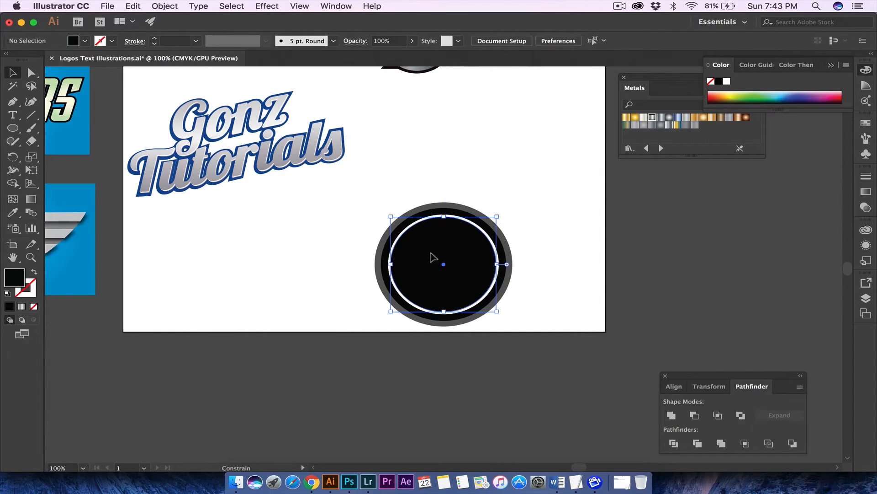
{"action": "left_click", "coordinate": [443, 170]}
{"action": "left_click_drag", "start_coordinate": [413, 270], "coordinate": [392, 270]}
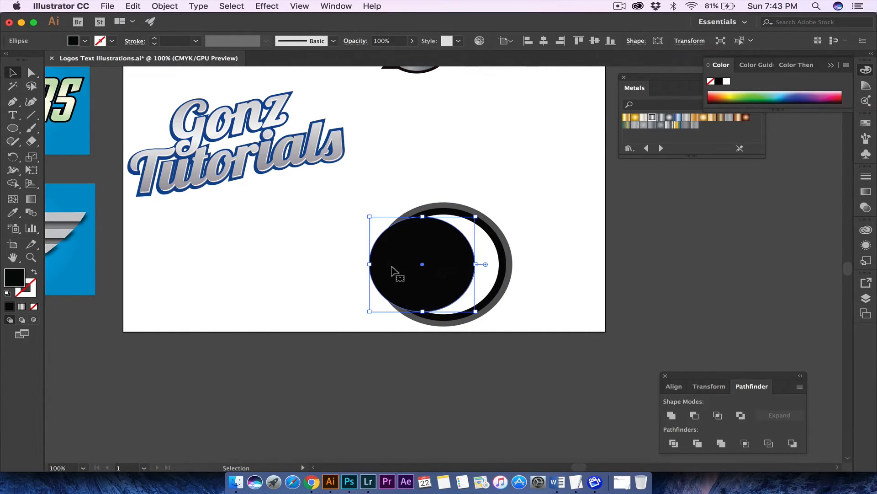
Step: Select all four ellipses, set alignment to the selection, and align their horizontal and vertical centres
{"action": "left_click_drag", "start_coordinate": [390, 170], "coordinate": [526, 342]}
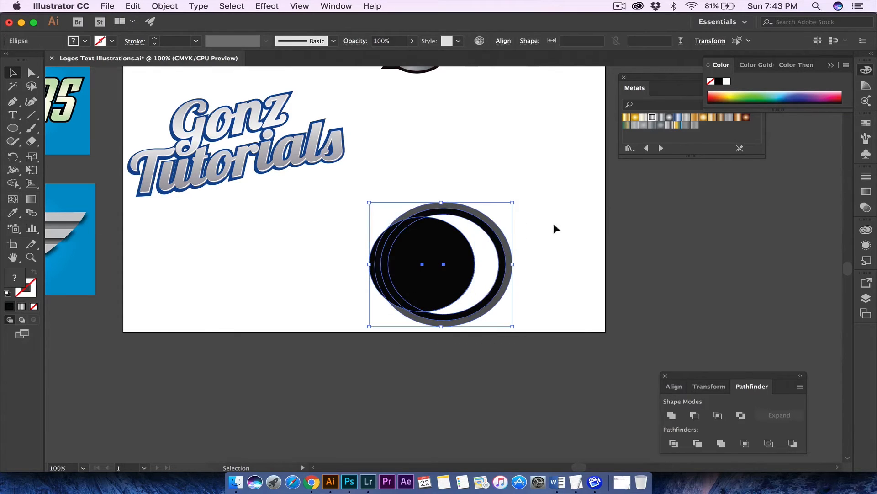
{"action": "left_click_drag", "start_coordinate": [377, 178], "coordinate": [556, 340]}
{"action": "left_click", "coordinate": [504, 41]}
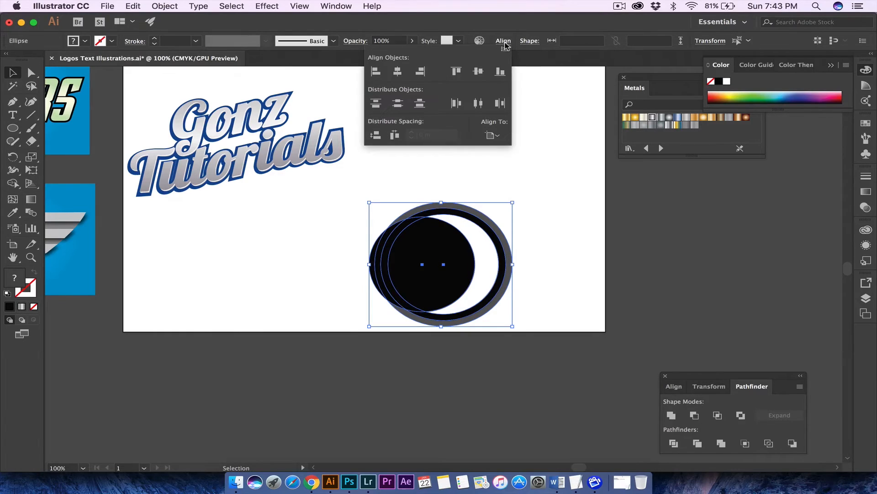
{"action": "left_click", "coordinate": [493, 135]}
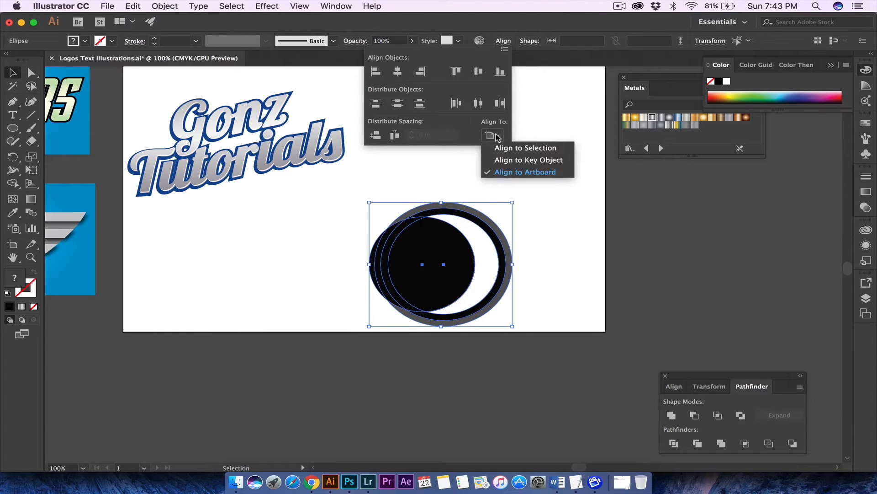
{"action": "left_click", "coordinate": [518, 148]}
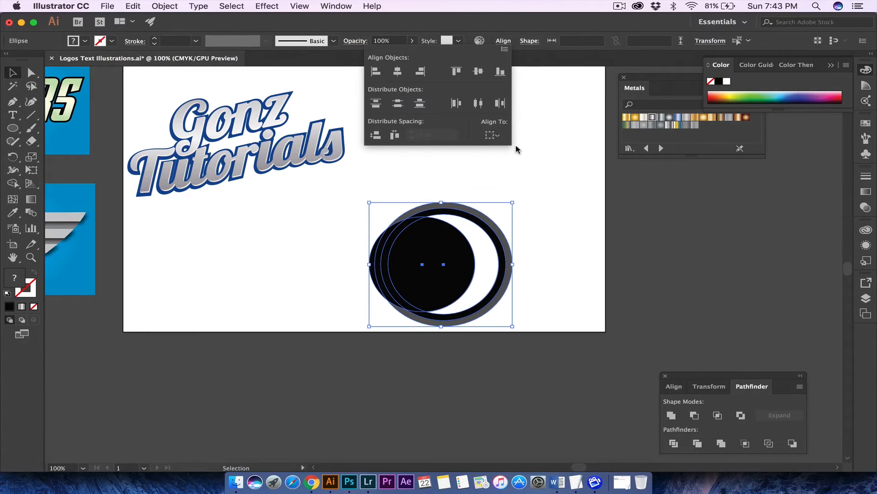
{"action": "left_click", "coordinate": [396, 72]}
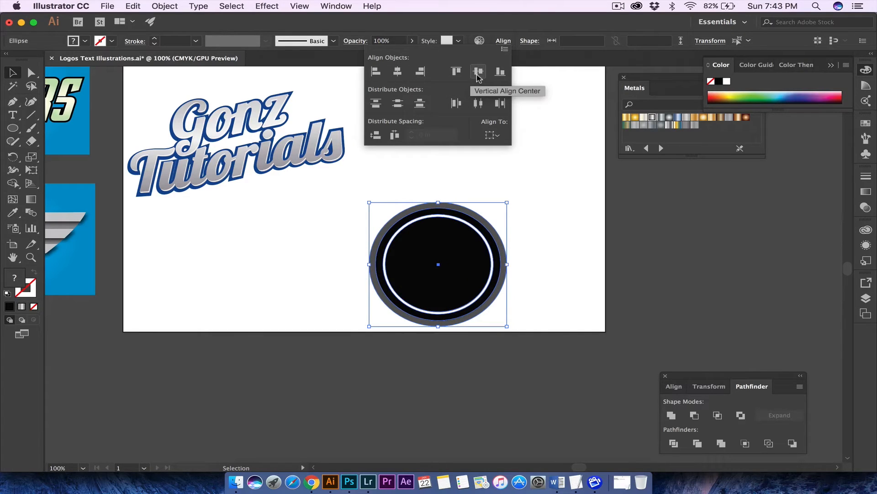
{"action": "left_click", "coordinate": [477, 73]}
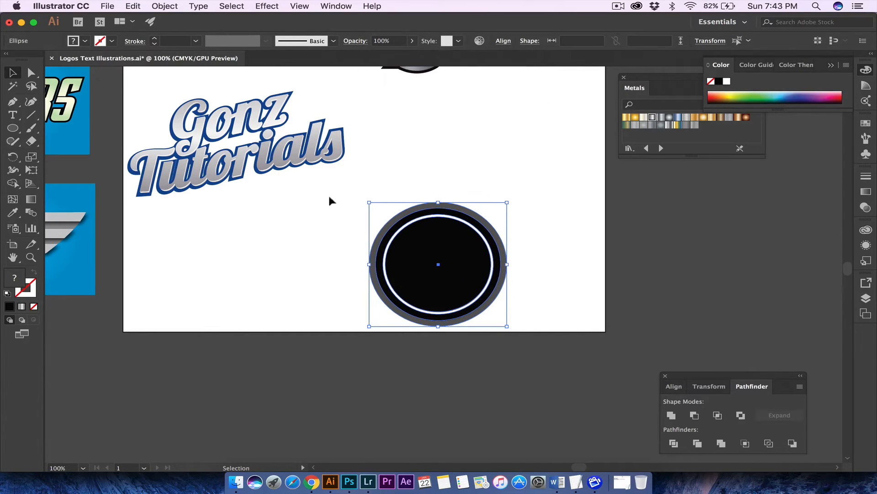
Step: Move the whole set of aligned ellipses slightly up and to the right on the artboard
{"action": "left_click", "coordinate": [414, 168]}
{"action": "left_click_drag", "start_coordinate": [326, 195], "coordinate": [525, 325]}
{"action": "left_click", "coordinate": [460, 185]}
{"action": "left_click_drag", "start_coordinate": [338, 199], "coordinate": [534, 328]}
{"action": "left_click_drag", "start_coordinate": [466, 270], "coordinate": [479, 259]}
{"action": "left_click", "coordinate": [563, 192]}
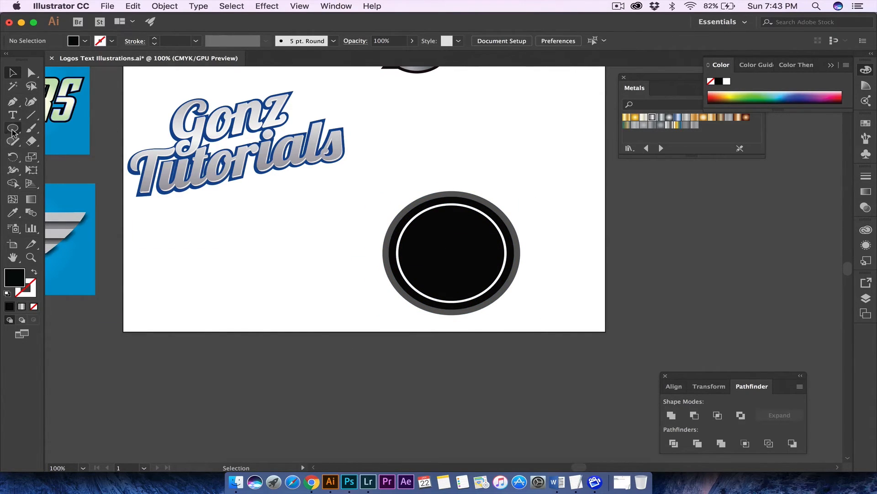
Step: Draw a wide black rectangle across the ellipses, extending well past both sides and almost as tall as the badge
{"action": "left_click_drag", "start_coordinate": [13, 128], "coordinate": [69, 133]}
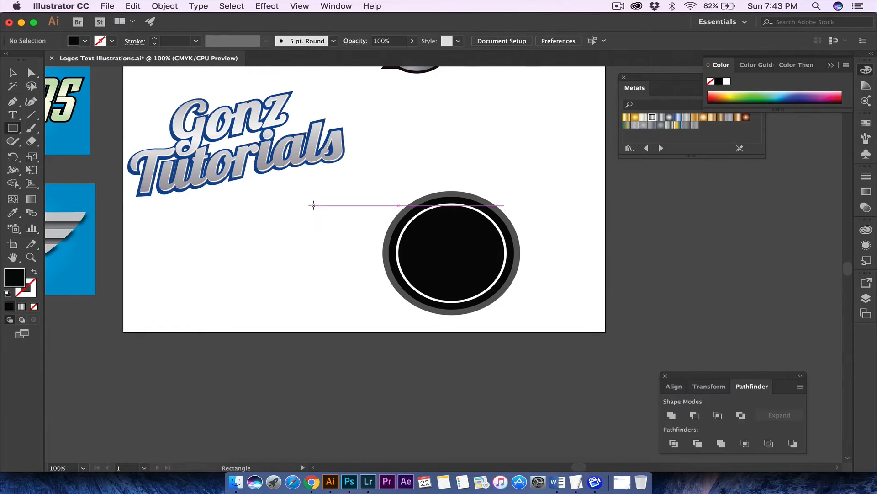
{"action": "left_click_drag", "start_coordinate": [282, 206], "coordinate": [639, 300]}
{"action": "left_click", "coordinate": [13, 72]}
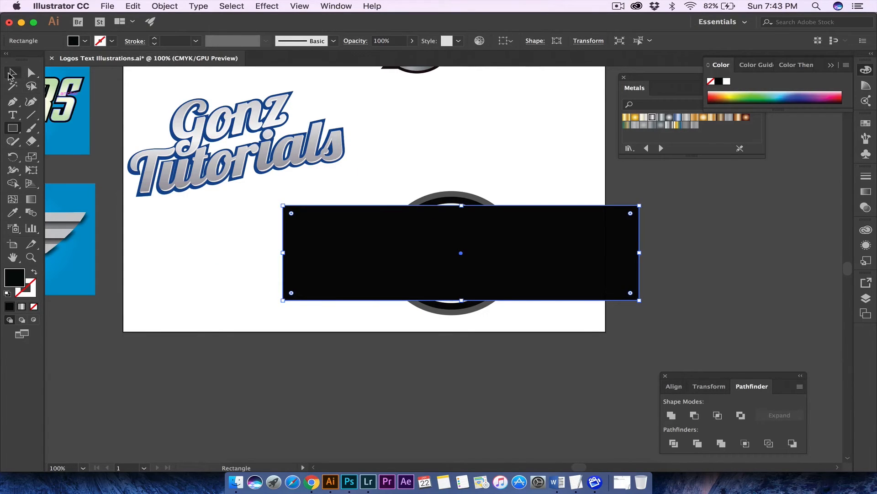
Step: Align the black rectangle and the ellipses on their centres, relative to the selection
{"action": "left_click_drag", "start_coordinate": [353, 185], "coordinate": [547, 325]}
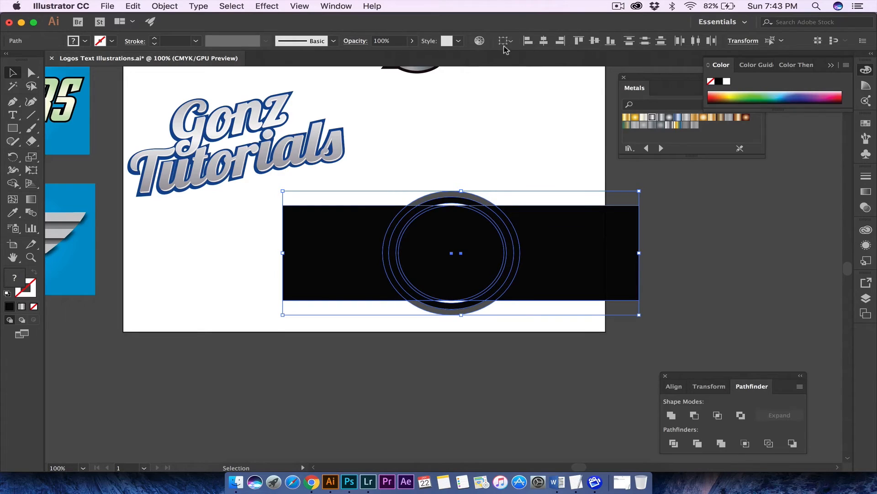
{"action": "left_click", "coordinate": [508, 42]}
{"action": "left_click", "coordinate": [526, 57]}
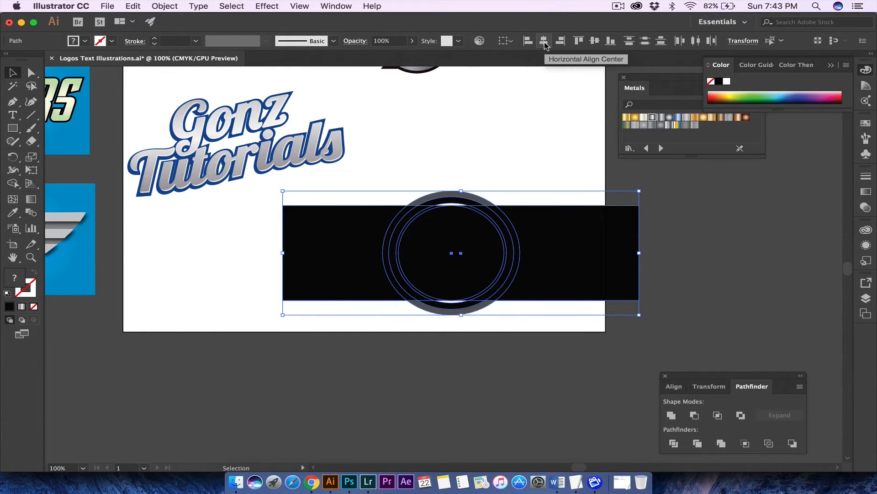
{"action": "left_click", "coordinate": [544, 42]}
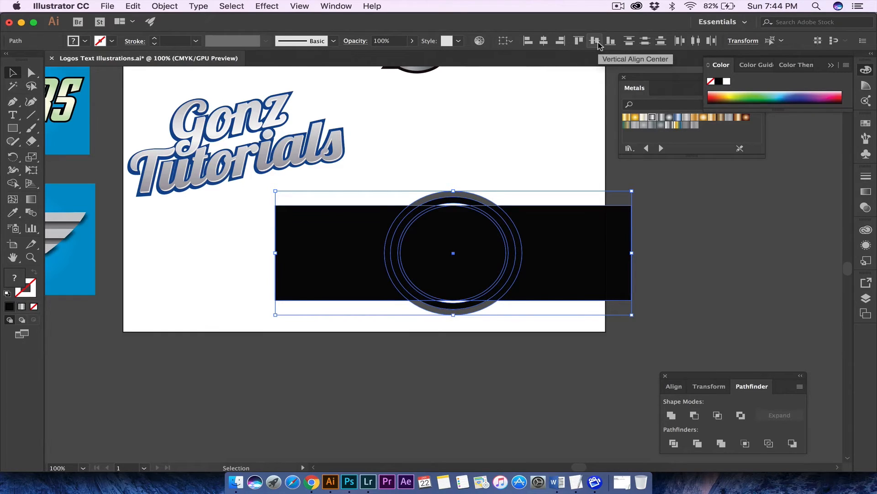
{"action": "left_click", "coordinate": [513, 132]}
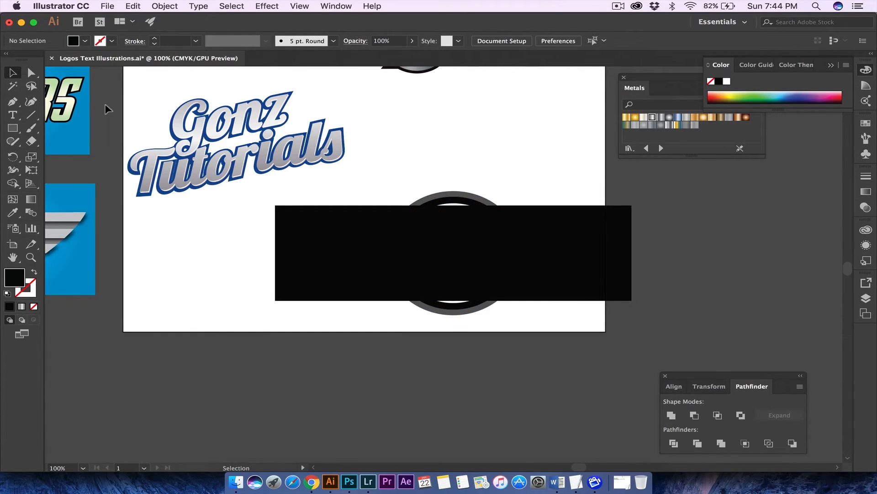
Step: Move the rectangle's two lower corner points inward by equal amounts to form a trapezoid with slanted sides
{"action": "left_click", "coordinate": [31, 72]}
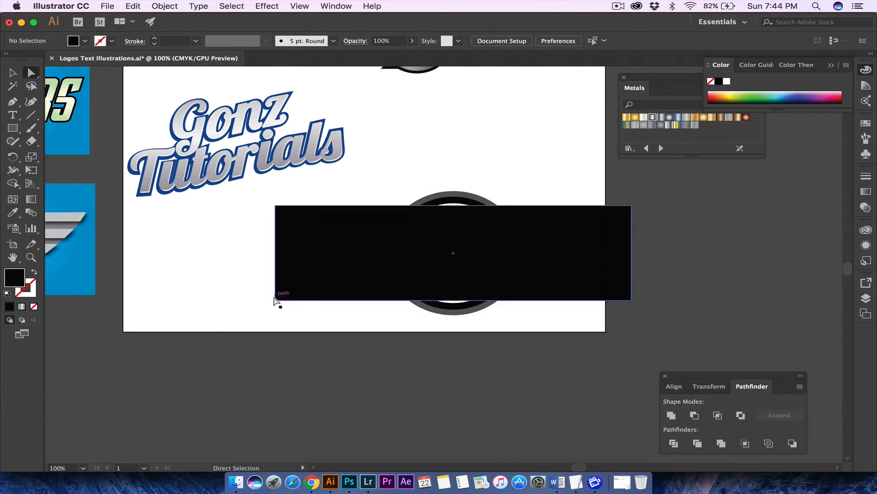
{"action": "left_click_drag", "start_coordinate": [274, 299], "coordinate": [314, 300]}
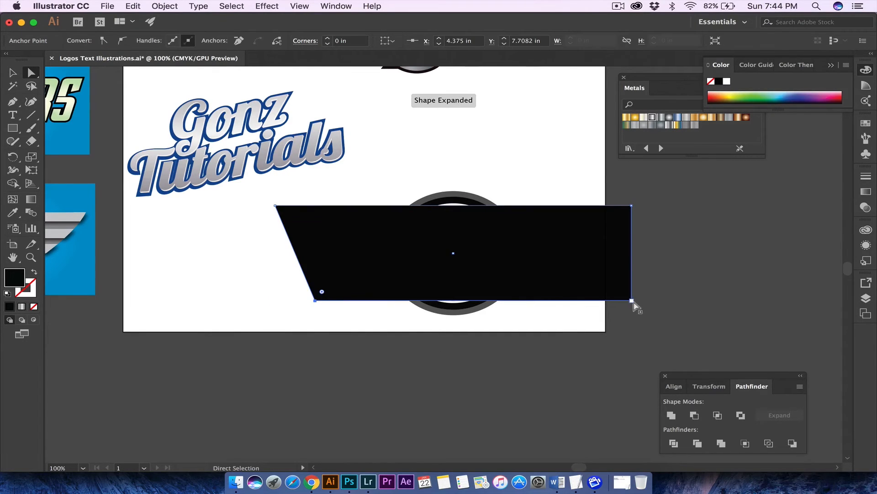
{"action": "left_click_drag", "start_coordinate": [633, 301], "coordinate": [593, 303]}
{"action": "left_click", "coordinate": [641, 292]}
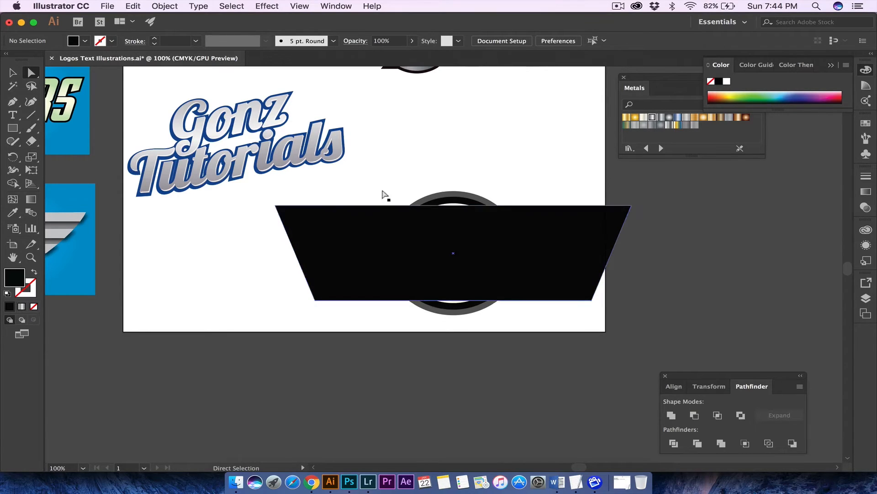
Step: Apply a vertical Bulge warp with a 19% bend to the black trapezoid
{"action": "left_click", "coordinate": [12, 72]}
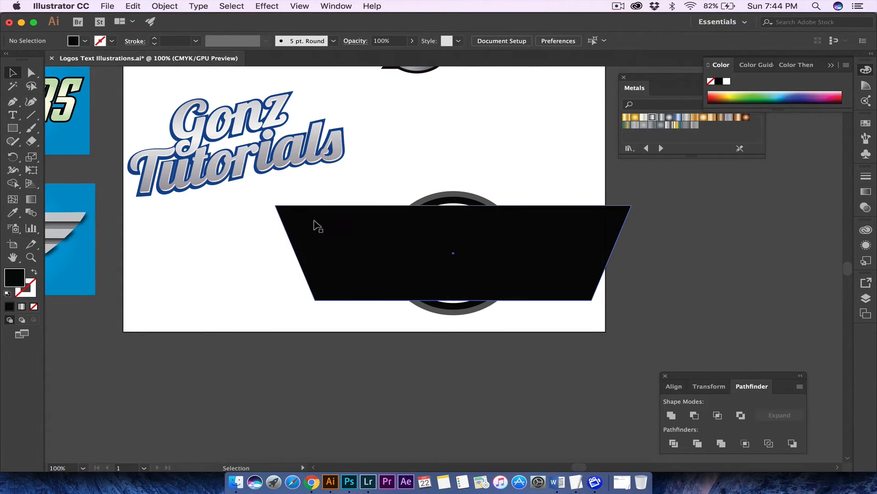
{"action": "left_click", "coordinate": [318, 230]}
{"action": "left_click", "coordinate": [266, 6]}
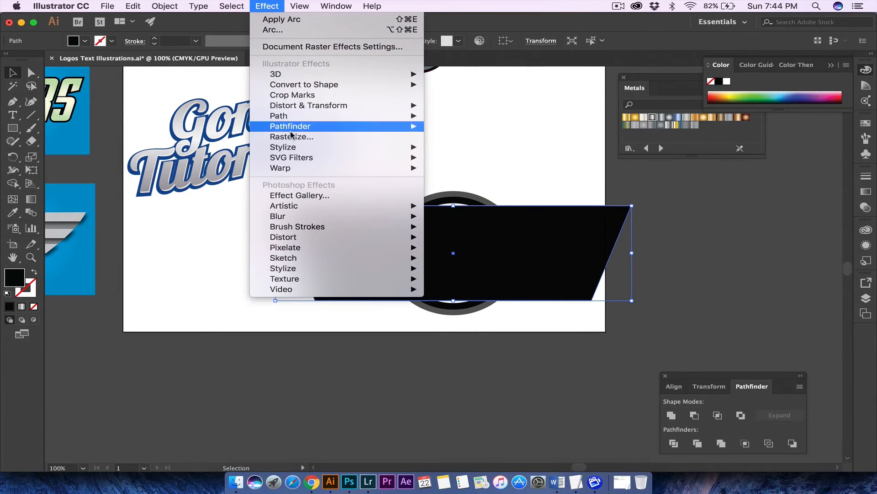
{"action": "mouse_move", "coordinate": [296, 171]}
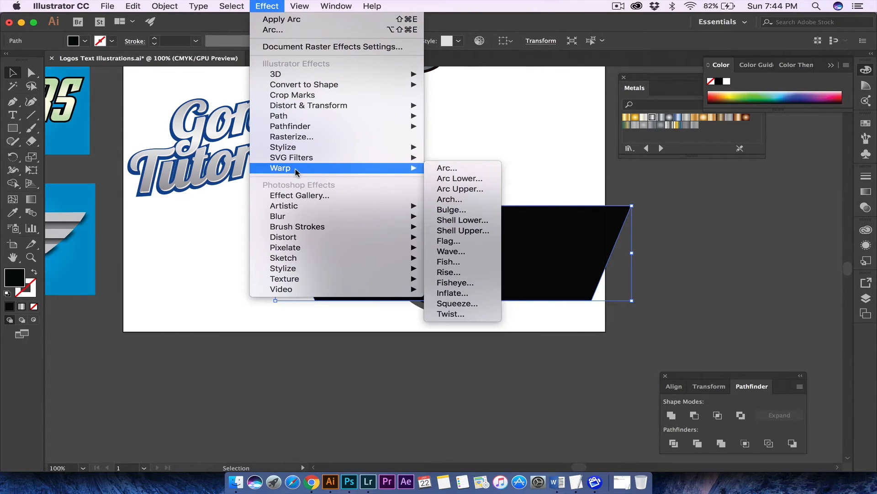
{"action": "left_click", "coordinate": [467, 214]}
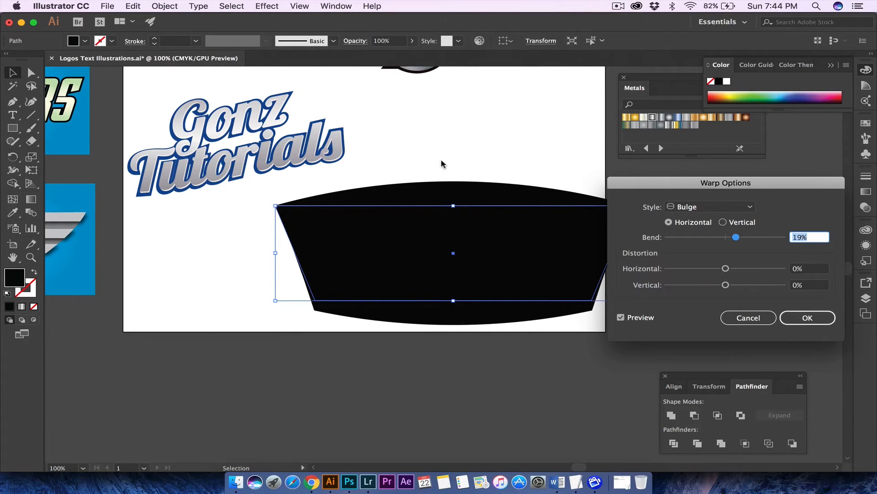
{"action": "left_click", "coordinate": [724, 223]}
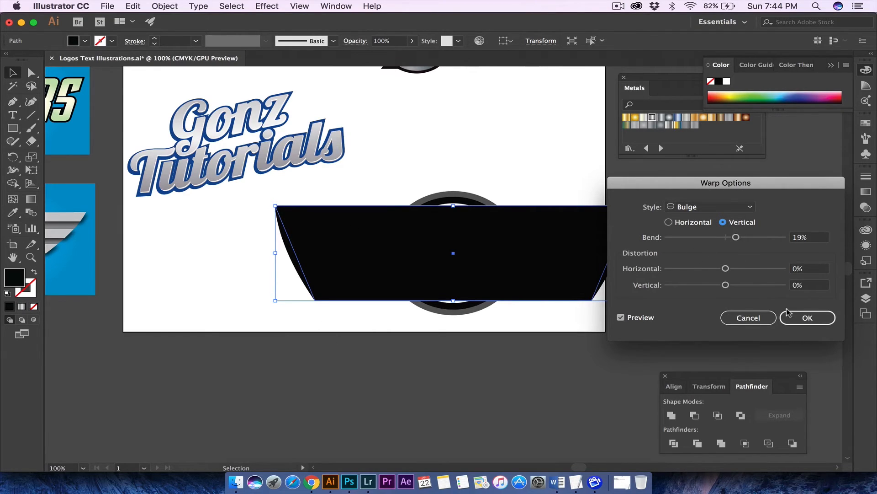
{"action": "left_click", "coordinate": [800, 316]}
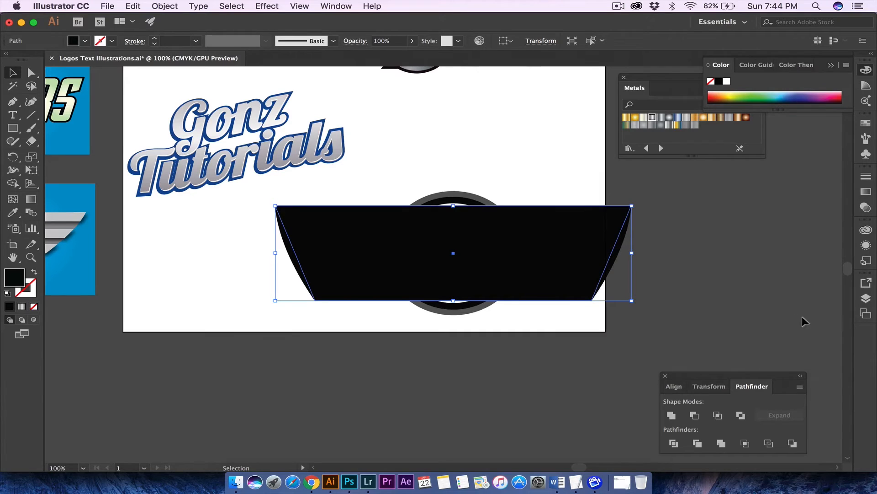
Step: Expand the appearance of the warped wing shape into an editable path
{"action": "left_click", "coordinate": [166, 6]}
{"action": "left_click", "coordinate": [182, 126]}
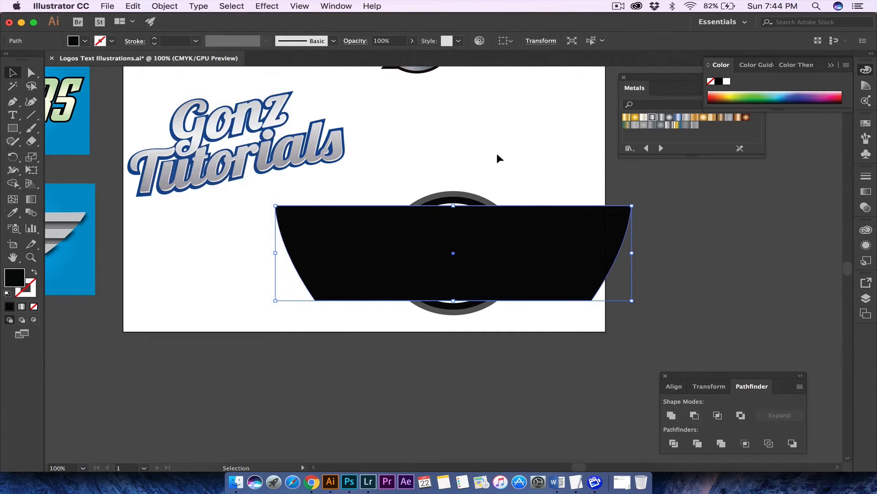
{"action": "left_click", "coordinate": [497, 153]}
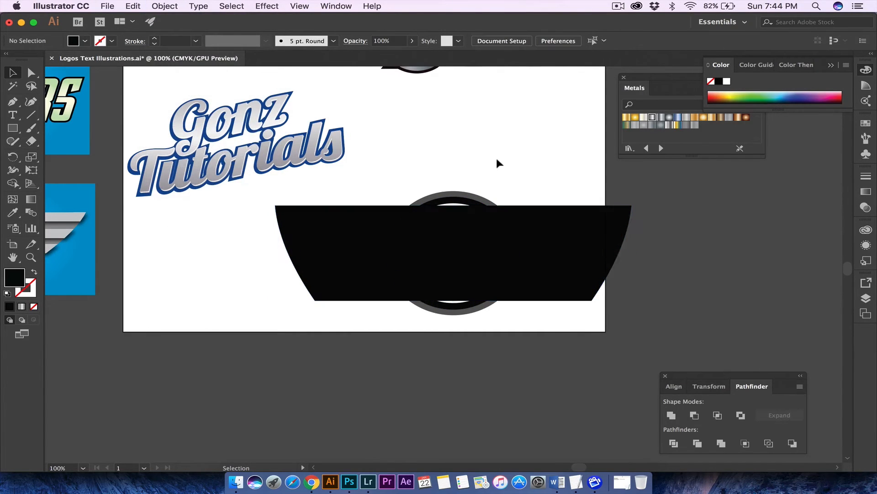
Step: Send the black wing shape to the back, behind the badge's ellipses
{"action": "left_click", "coordinate": [542, 250]}
{"action": "right_click", "coordinate": [540, 250]}
{"action": "mouse_move", "coordinate": [586, 425]}
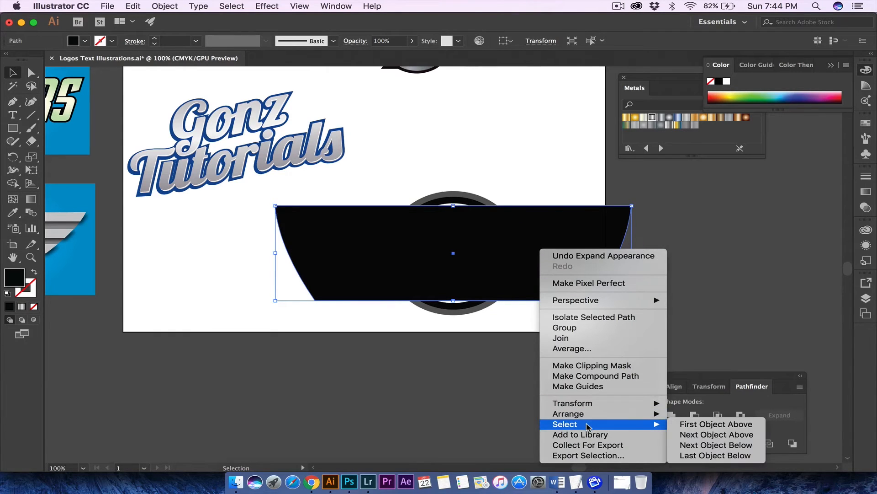
{"action": "mouse_move", "coordinate": [613, 414]}
{"action": "left_click", "coordinate": [701, 446]}
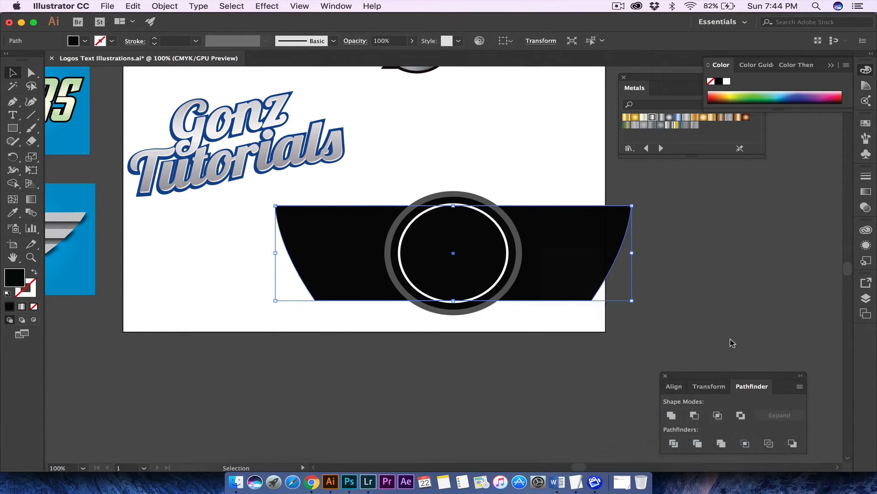
{"action": "left_click", "coordinate": [730, 332]}
Step: Try to move the wing shape's two lower corner points further inward by about equal amounts
{"action": "scroll", "coordinate": [456, 324], "scroll_direction": "left", "scroll_amount": 10}
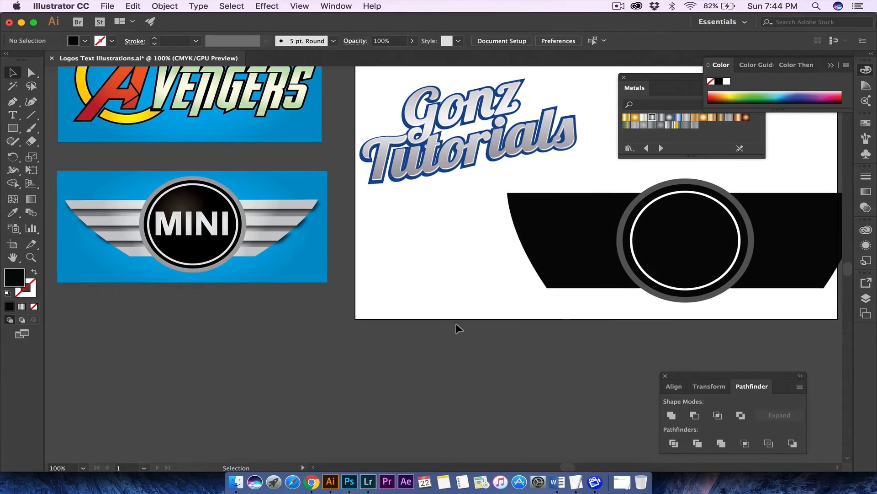
{"action": "scroll", "coordinate": [456, 324], "scroll_direction": "right", "scroll_amount": 10}
{"action": "scroll", "coordinate": [456, 325], "scroll_direction": "left", "scroll_amount": 5}
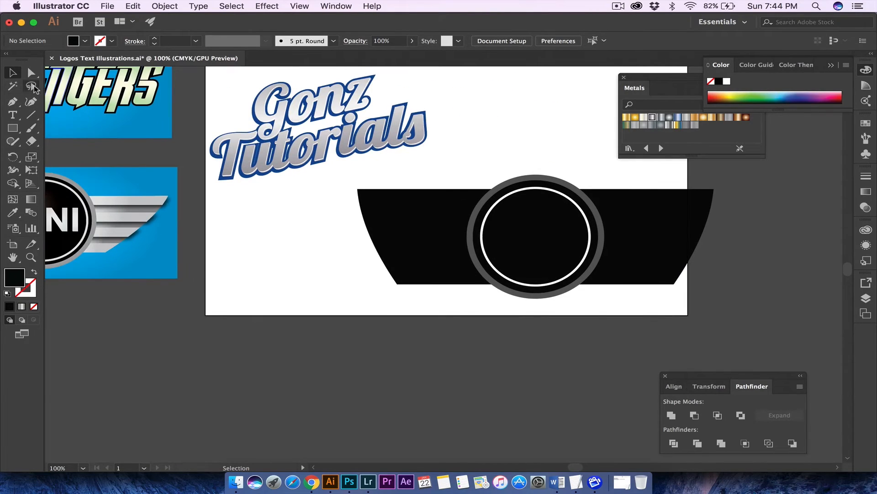
{"action": "left_click", "coordinate": [32, 72]}
{"action": "left_click_drag", "start_coordinate": [397, 284], "coordinate": [417, 284]}
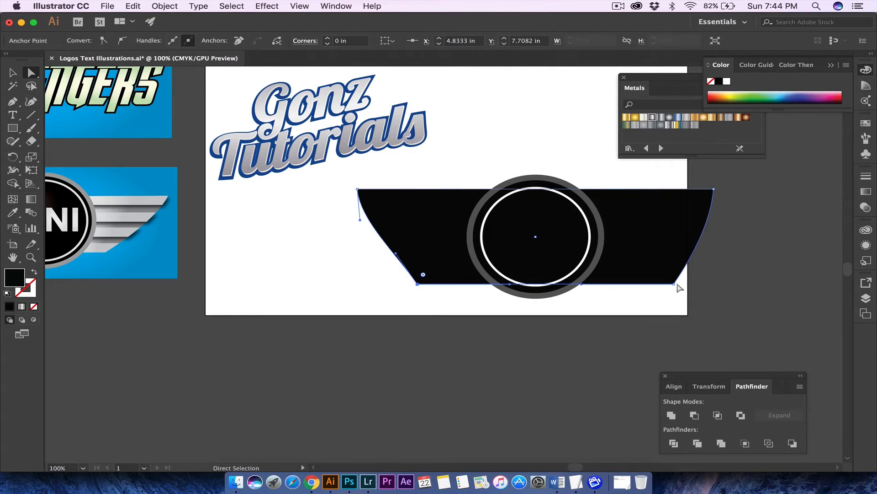
{"action": "left_click_drag", "start_coordinate": [675, 285], "coordinate": [654, 283]}
{"action": "left_click", "coordinate": [693, 287]}
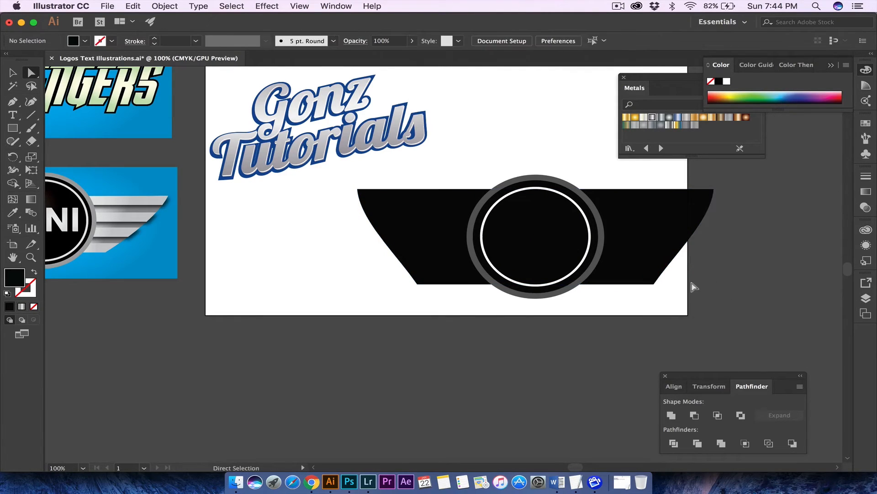
Step: Undo the inward moves of the wing shape's two lower corner points
{"action": "key", "text": "super+z"}
{"action": "key", "text": "super+z"}
{"action": "key", "text": "super+z"}
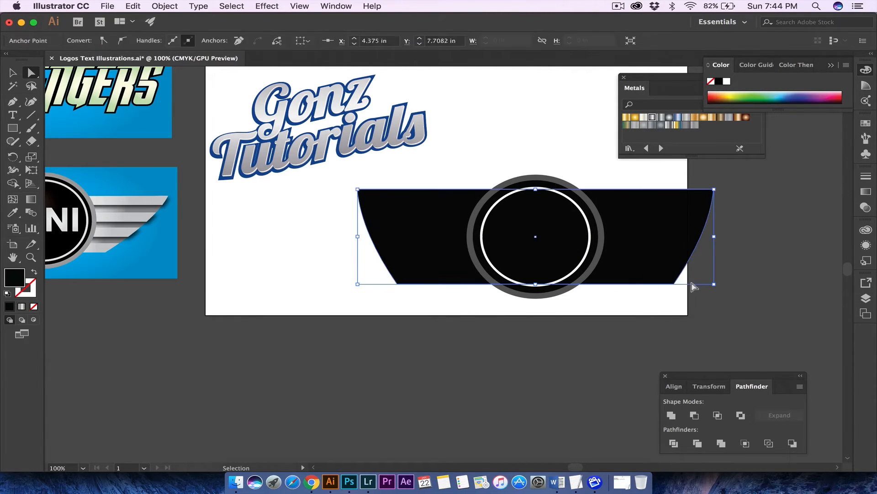
{"action": "left_click", "coordinate": [311, 271]}
Step: Draw a thin medium-grey rectangle along the wing shape's top edge, extending past both of its sides
{"action": "scroll", "coordinate": [371, 276], "scroll_direction": "left", "scroll_amount": 5}
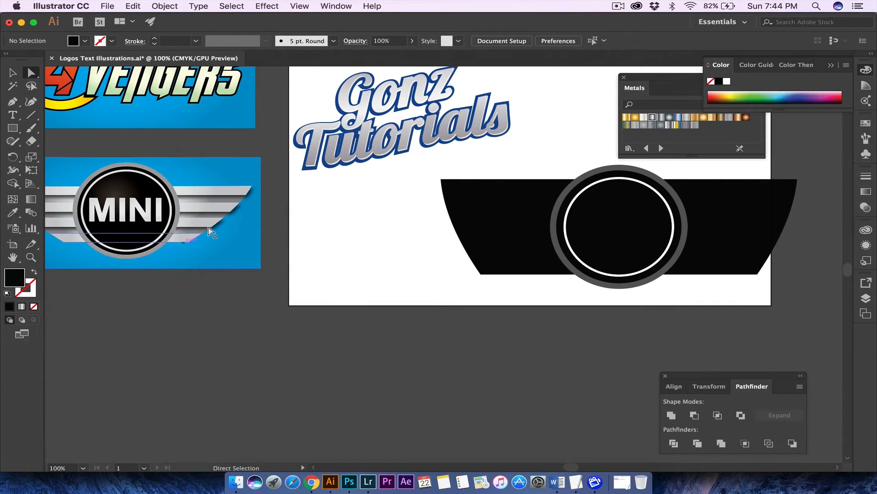
{"action": "scroll", "coordinate": [209, 233], "scroll_direction": "left", "scroll_amount": 3}
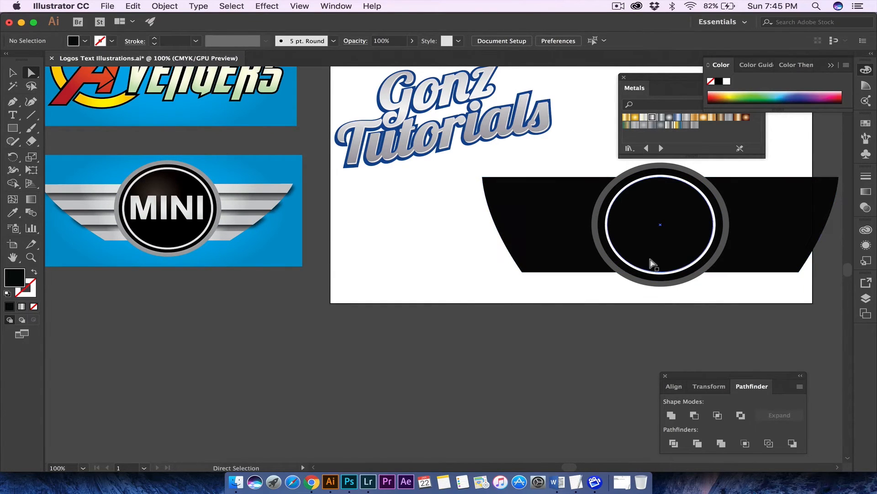
{"action": "scroll", "coordinate": [713, 265], "scroll_direction": "right", "scroll_amount": 6}
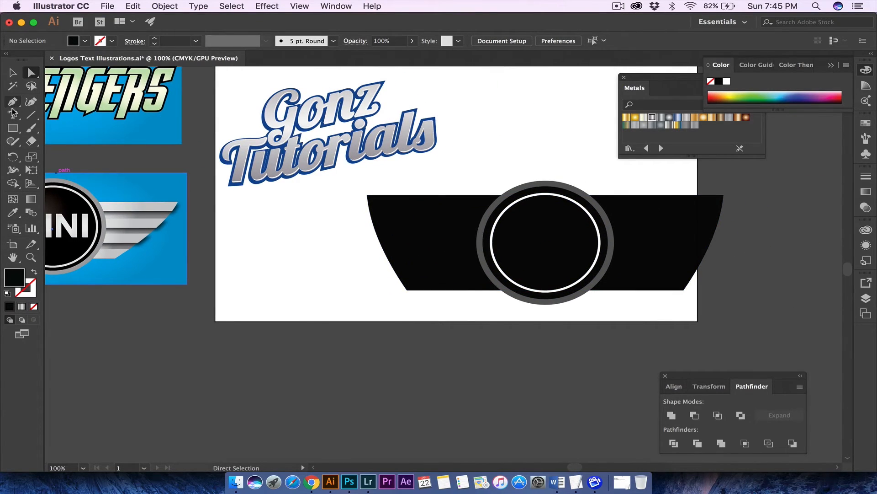
{"action": "left_click", "coordinate": [15, 126]}
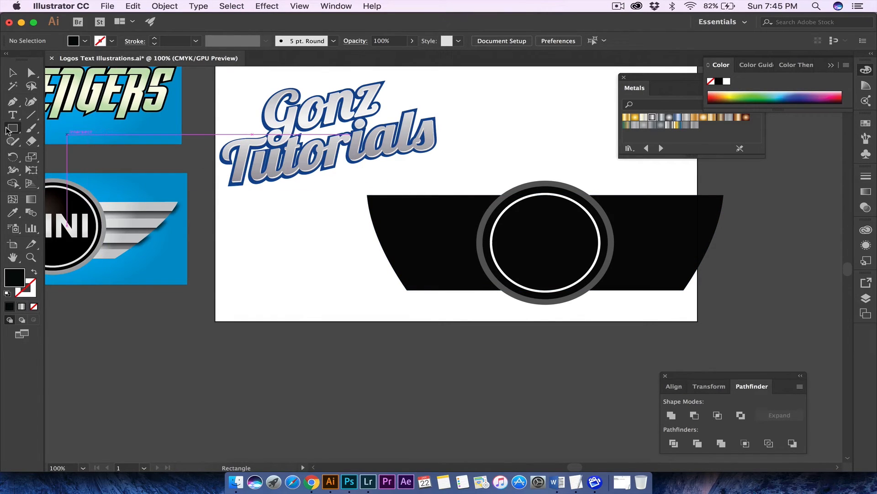
{"action": "double_click", "coordinate": [17, 281]}
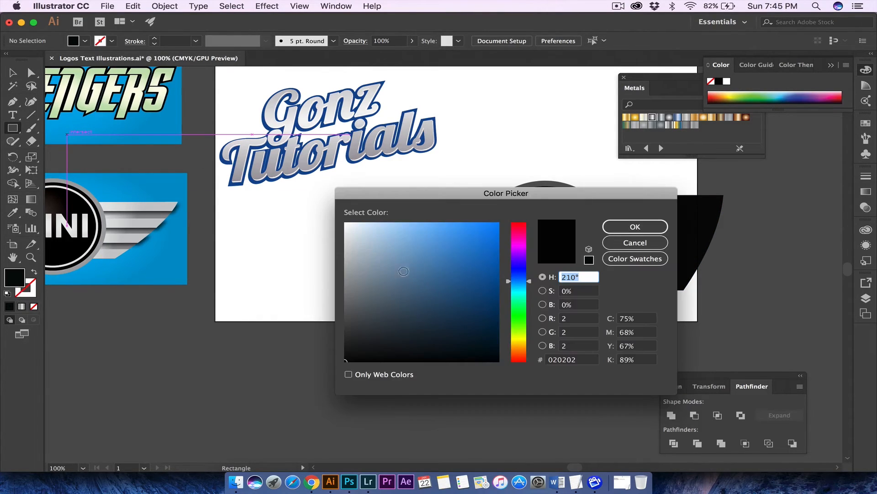
{"action": "left_click", "coordinate": [345, 272]}
{"action": "left_click", "coordinate": [636, 226]}
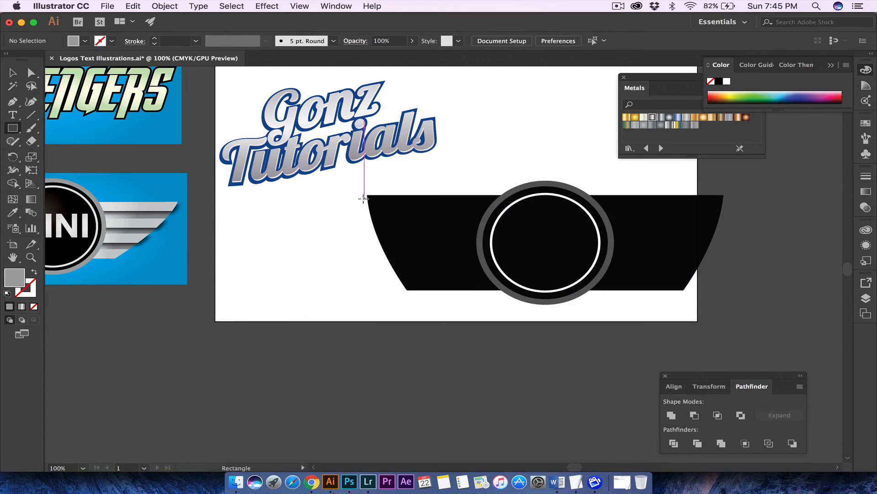
{"action": "left_click_drag", "start_coordinate": [345, 195], "coordinate": [769, 212]}
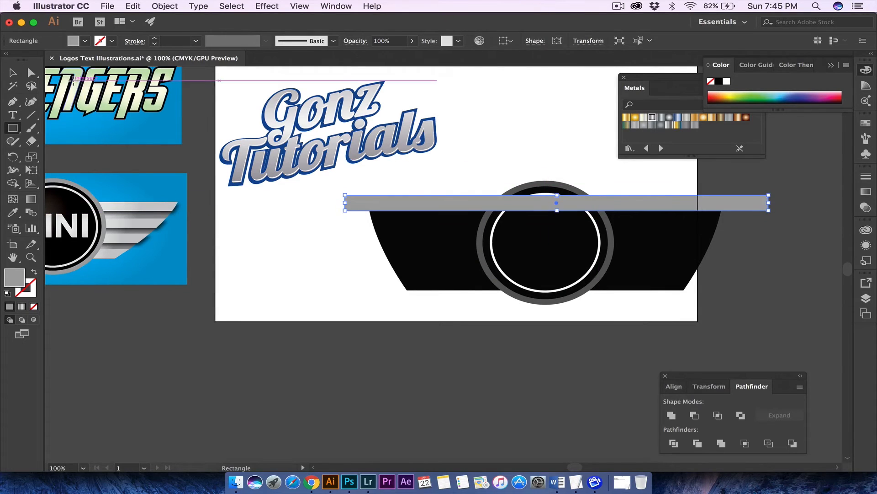
Step: Duplicate the grey bar three times down the wing shape, leaving gaps between bars and aligning the lowest with the bottom edge
{"action": "key", "text": "v"}
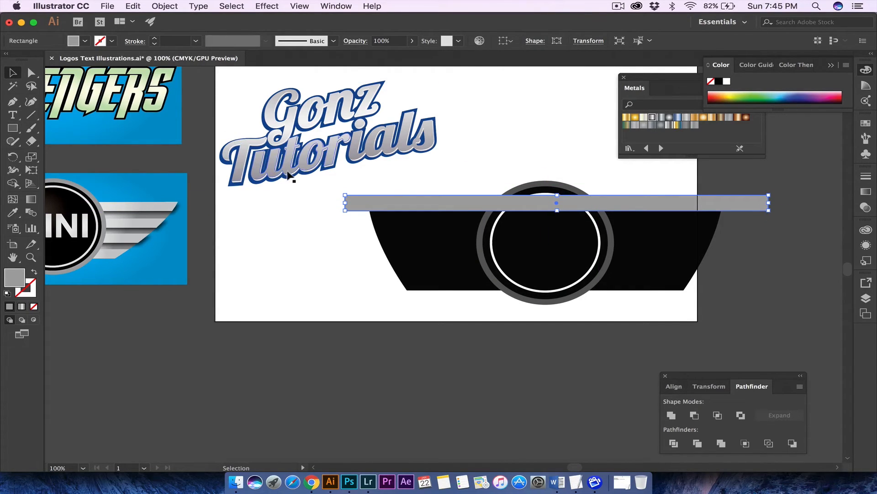
{"action": "left_click_drag", "start_coordinate": [372, 208], "coordinate": [377, 263]}
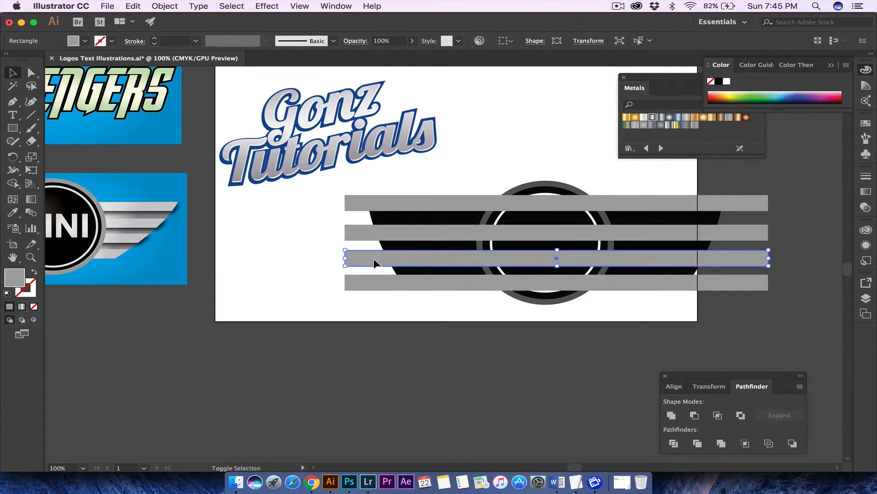
{"action": "left_click", "coordinate": [294, 250]}
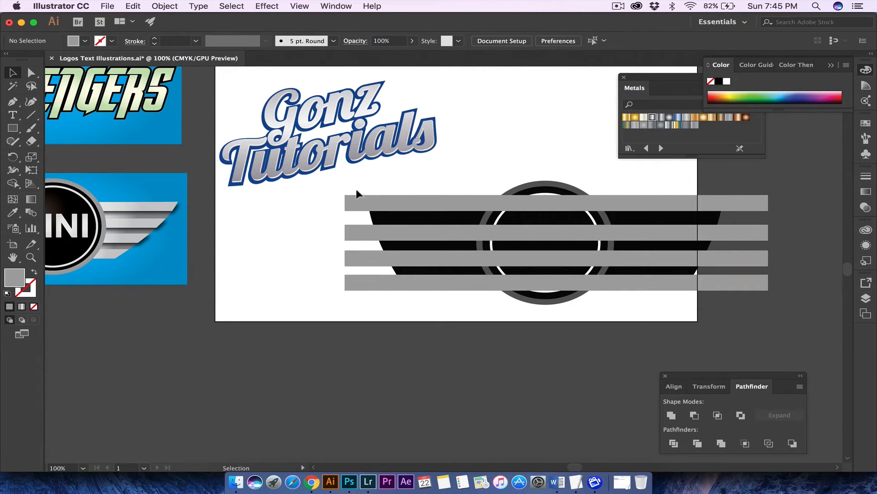
Step: Divide the black wing shape and the four grey bars along their overlaps with the Pathfinder Divide operation
{"action": "left_click_drag", "start_coordinate": [318, 185], "coordinate": [457, 299]}
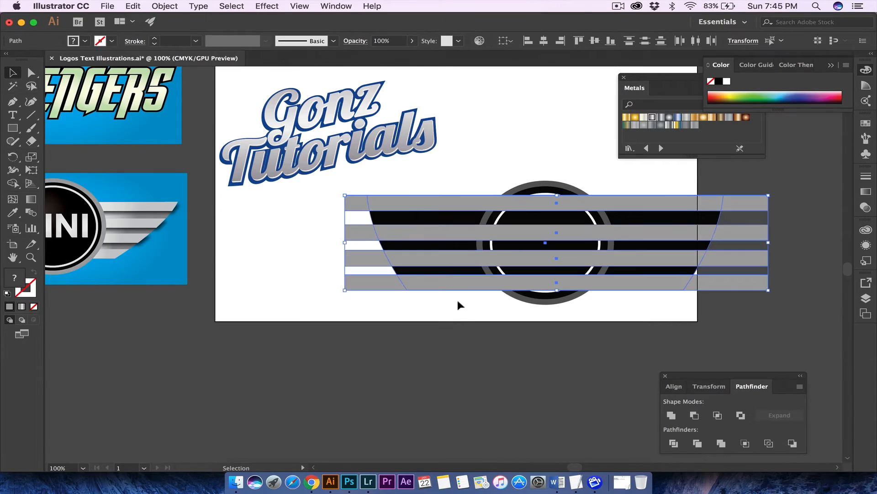
{"action": "left_click", "coordinate": [335, 220]}
{"action": "left_click", "coordinate": [382, 221]}
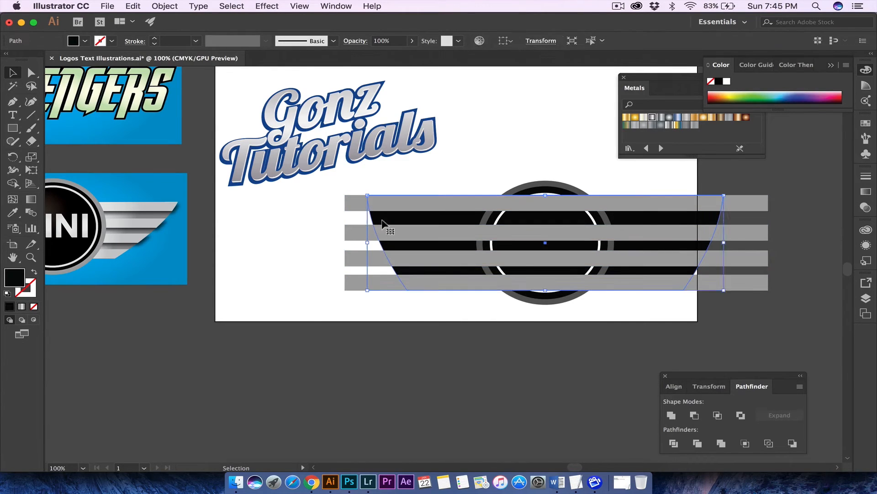
{"action": "left_click", "coordinate": [361, 203], "text": "shift"}
{"action": "left_click", "coordinate": [354, 231], "text": "shift"}
{"action": "left_click", "coordinate": [352, 258], "text": "shift"}
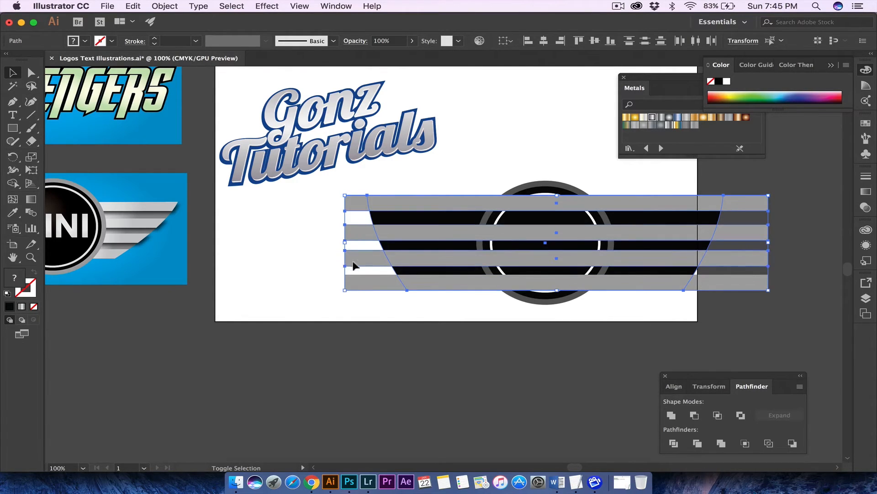
{"action": "left_click", "coordinate": [347, 282], "text": "shift"}
{"action": "left_click", "coordinate": [336, 278]}
{"action": "left_click_drag", "start_coordinate": [325, 180], "coordinate": [409, 297]}
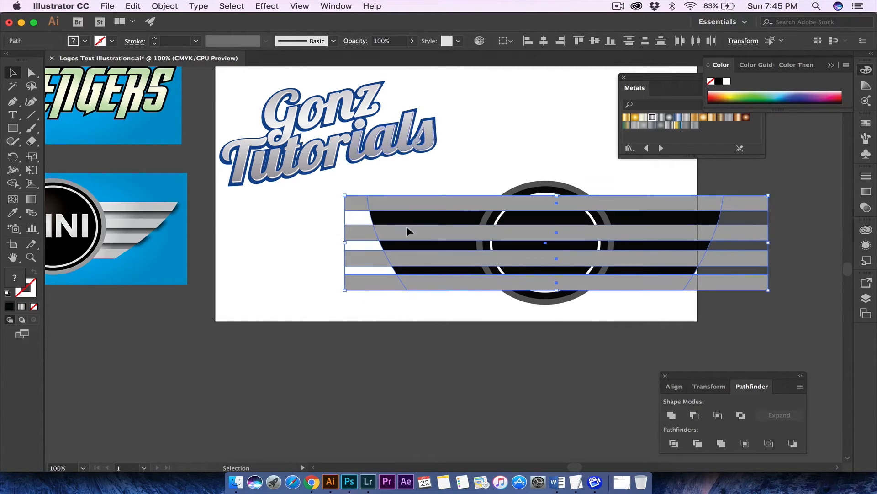
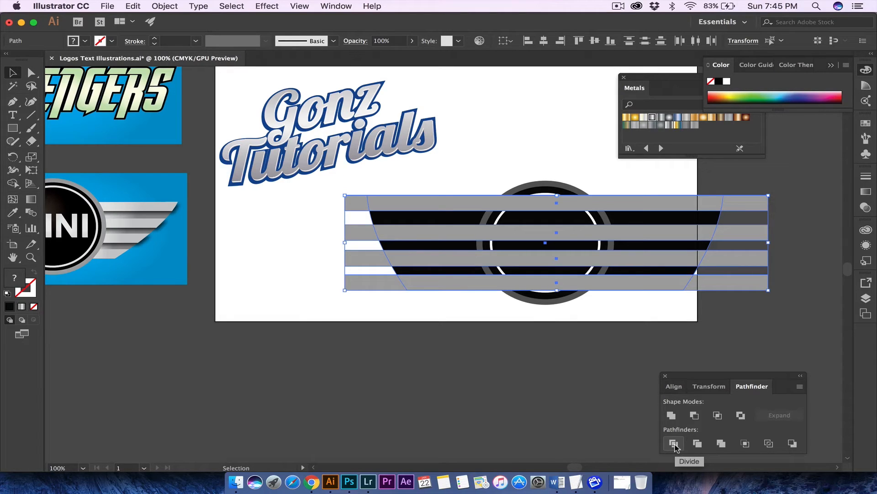
{"action": "left_click", "coordinate": [674, 443]}
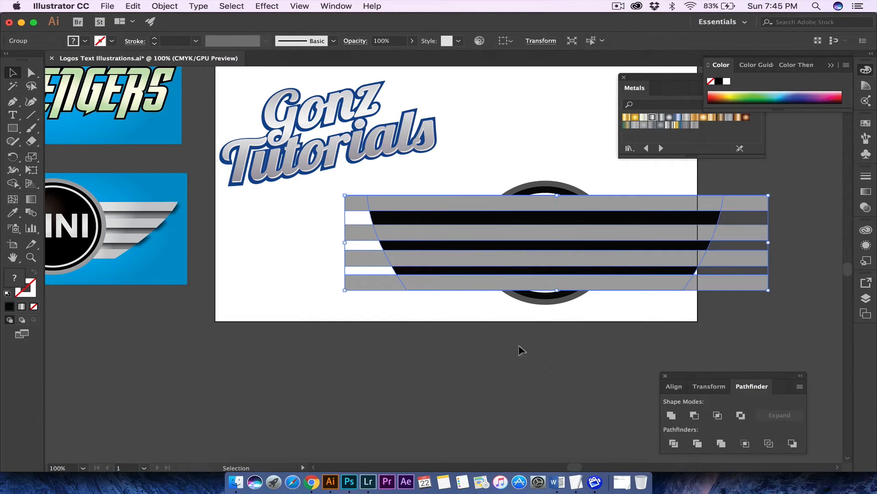
{"action": "left_click", "coordinate": [449, 338]}
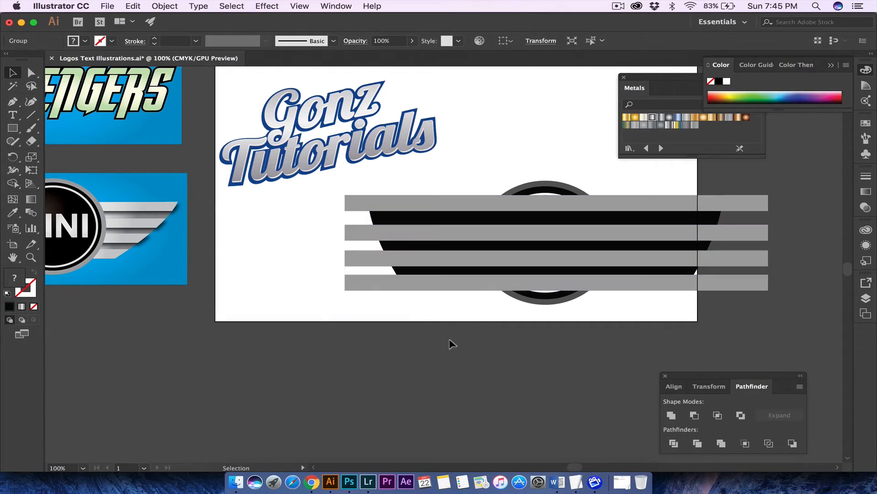
Step: Ungroup the divided wing and bar pieces
{"action": "left_click", "coordinate": [372, 231]}
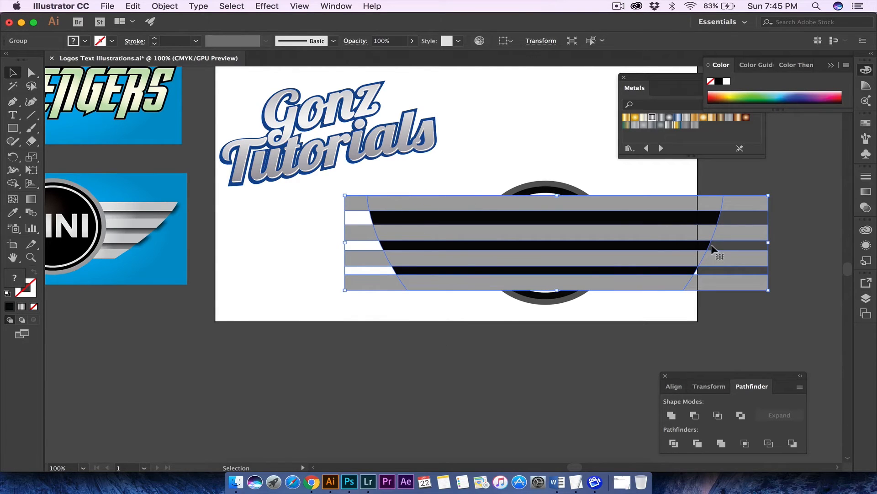
{"action": "right_click", "coordinate": [430, 200]}
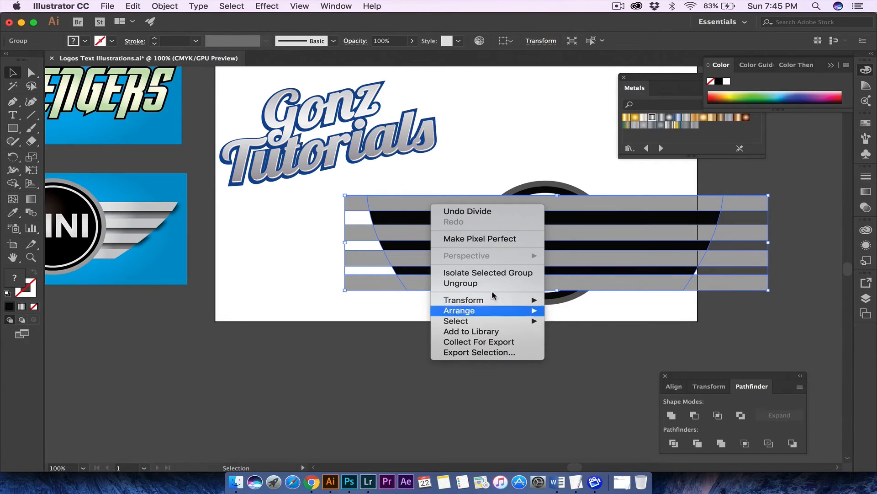
{"action": "left_click", "coordinate": [480, 283]}
{"action": "left_click", "coordinate": [339, 317]}
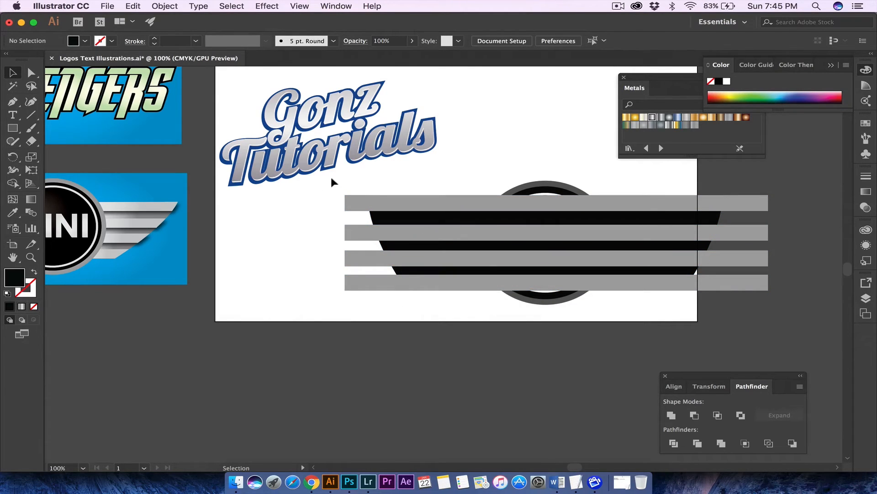
Step: Delete the leftover bar ends that extend past both sides of the wing shape
{"action": "left_click_drag", "start_coordinate": [332, 182], "coordinate": [375, 302]}
{"action": "key", "text": "Delete"}
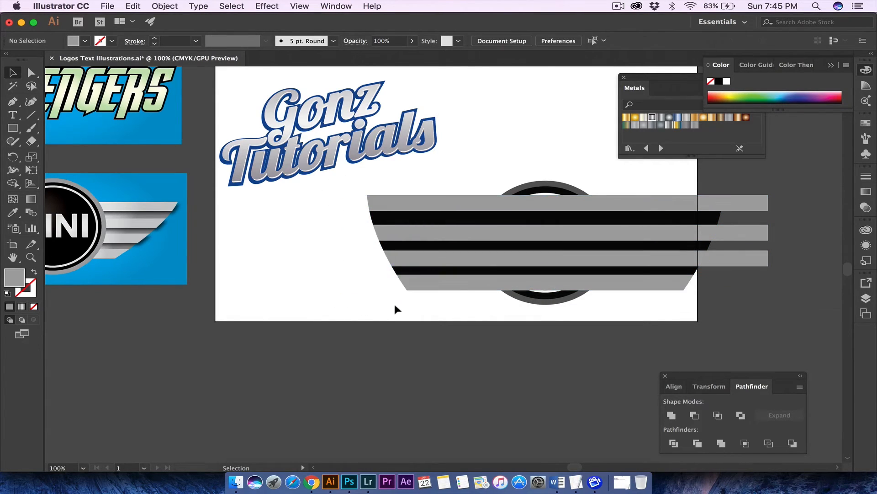
{"action": "left_click_drag", "start_coordinate": [773, 180], "coordinate": [754, 291]}
{"action": "key", "text": "Delete"}
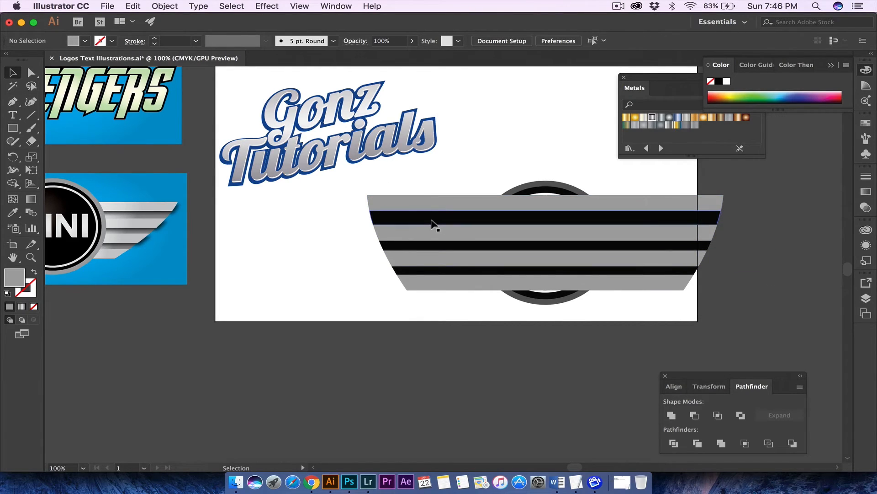
Step: Send all the grey and black wing stripes to the back, behind the round badge
{"action": "left_click_drag", "start_coordinate": [400, 172], "coordinate": [442, 329]}
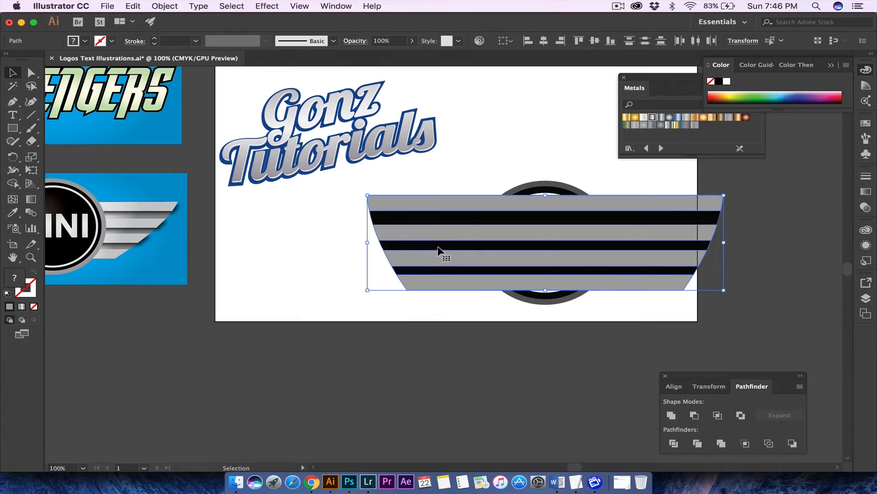
{"action": "right_click", "coordinate": [438, 250]}
{"action": "mouse_move", "coordinate": [498, 406]}
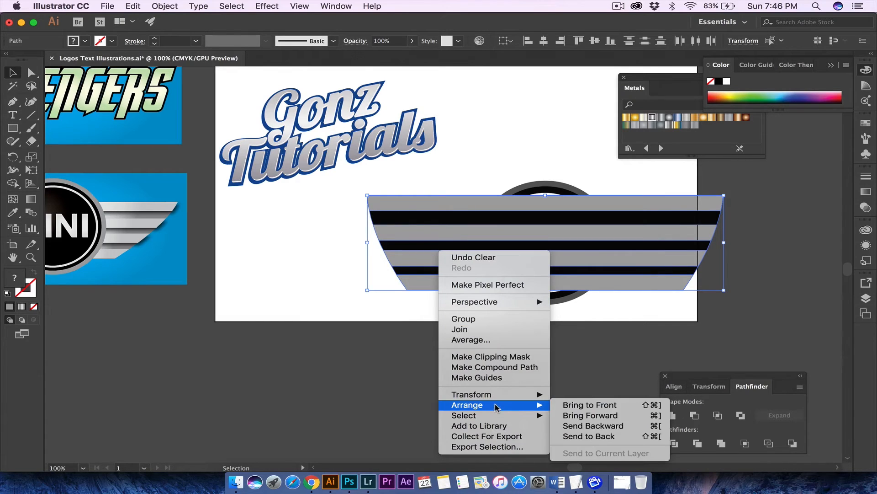
{"action": "left_click", "coordinate": [580, 436]}
{"action": "left_click", "coordinate": [413, 325]}
{"action": "left_click", "coordinate": [448, 203], "text": "shift"}
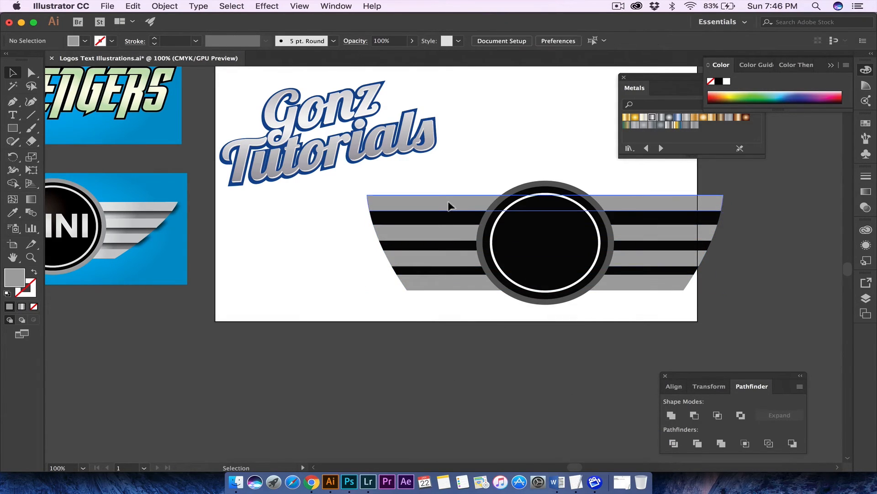
{"action": "left_click", "coordinate": [451, 232], "text": "shift"}
{"action": "left_click", "coordinate": [446, 255], "text": "shift"}
{"action": "left_click", "coordinate": [448, 272], "text": "shift"}
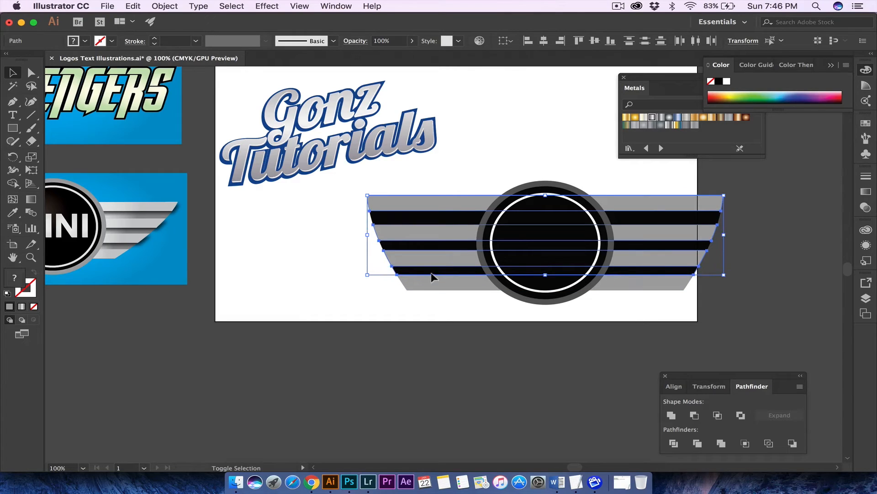
{"action": "left_click", "coordinate": [363, 224]}
Step: Fill the four grey wing stripes with the silver linear gradient
{"action": "left_click", "coordinate": [411, 205]}
{"action": "left_click", "coordinate": [427, 236], "text": "shift"}
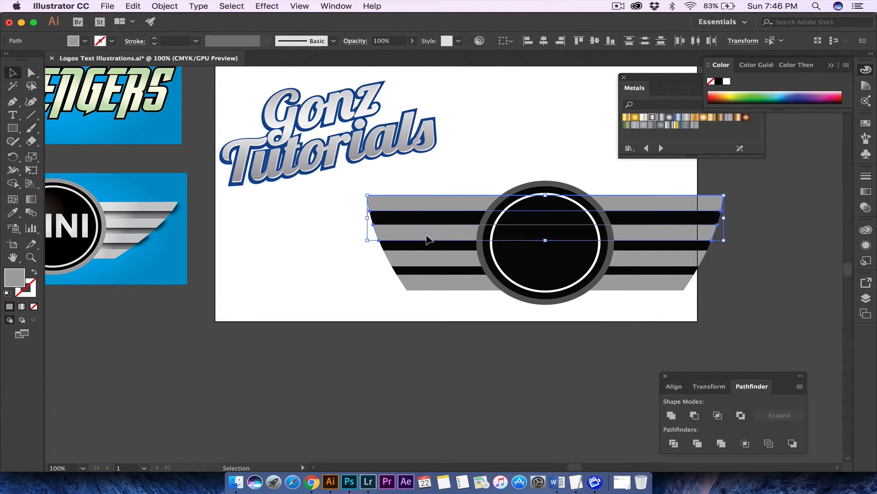
{"action": "left_click", "coordinate": [429, 252], "text": "shift"}
{"action": "left_click", "coordinate": [440, 279], "text": "shift"}
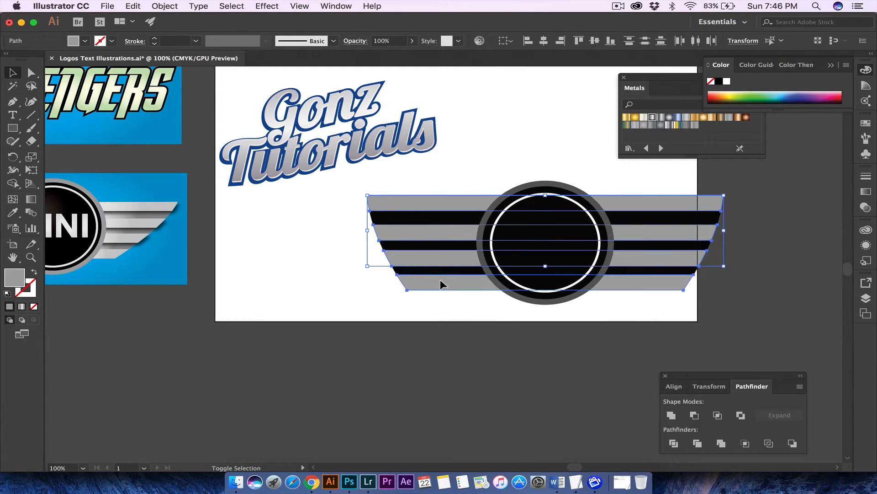
{"action": "left_click", "coordinate": [26, 306]}
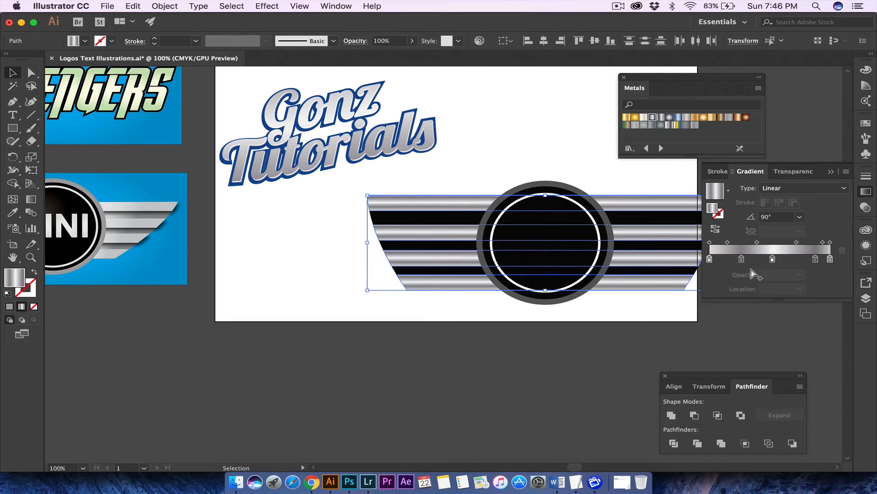
Step: Examine the swatch options and the available swatch libraries, including the Gradients collections such as Metals
{"action": "left_click", "coordinate": [86, 41]}
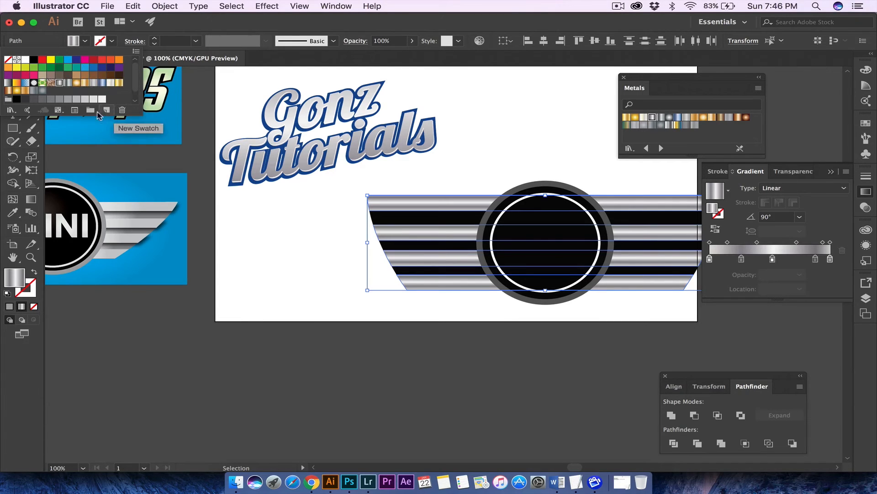
{"action": "left_click", "coordinate": [135, 52]}
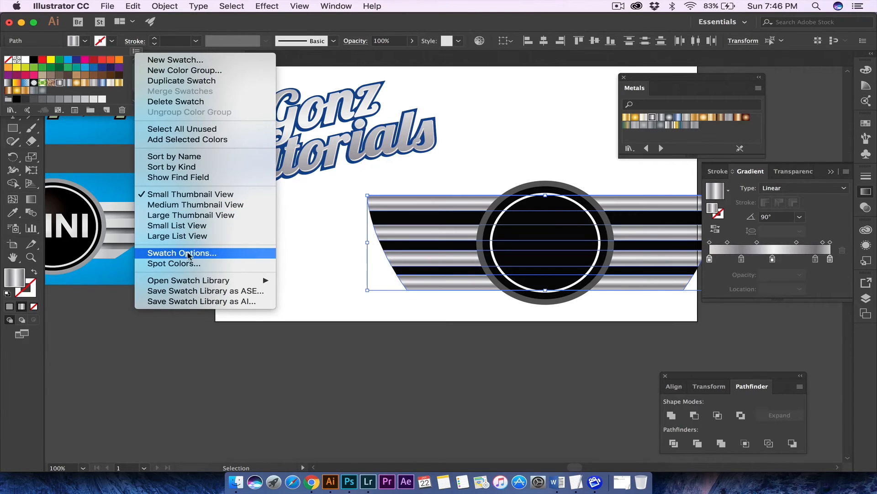
{"action": "mouse_move", "coordinate": [197, 284]}
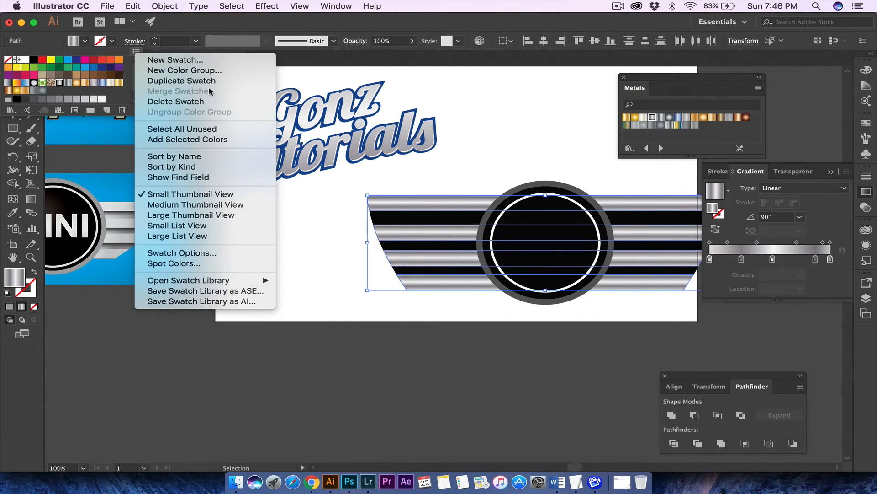
{"action": "left_click", "coordinate": [53, 113]}
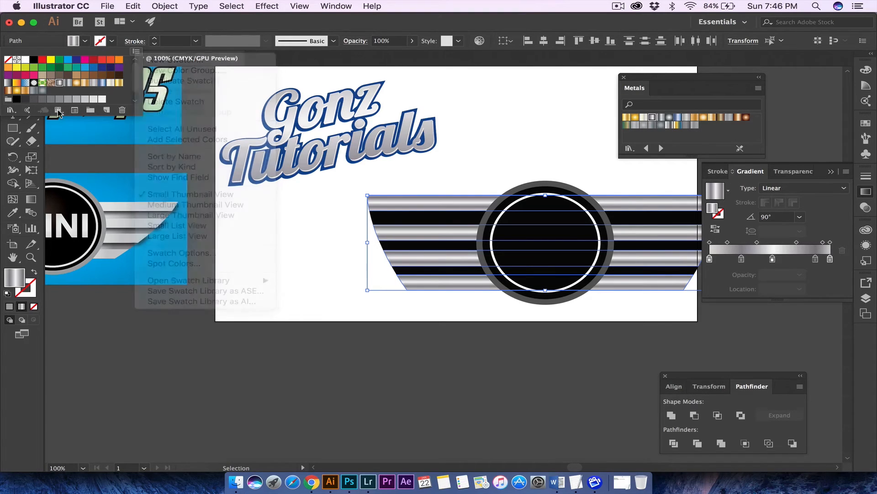
{"action": "left_click", "coordinate": [58, 110]}
{"action": "left_click", "coordinate": [8, 111]}
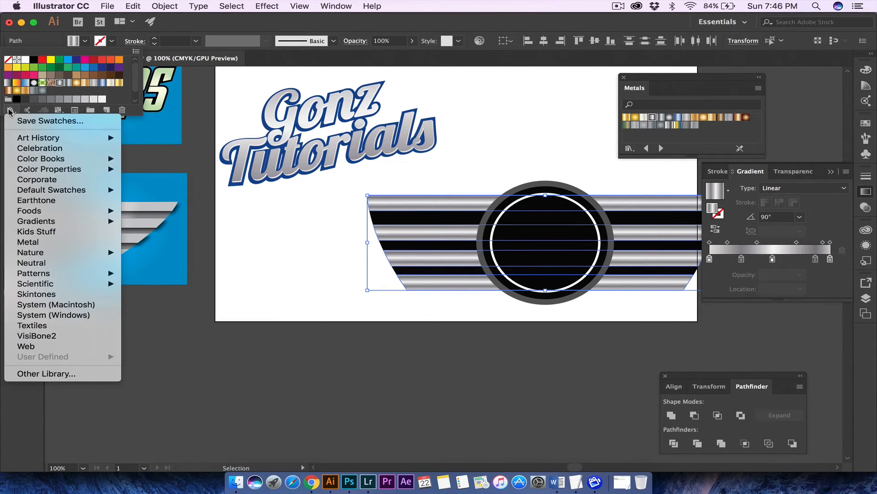
{"action": "mouse_move", "coordinate": [37, 140]}
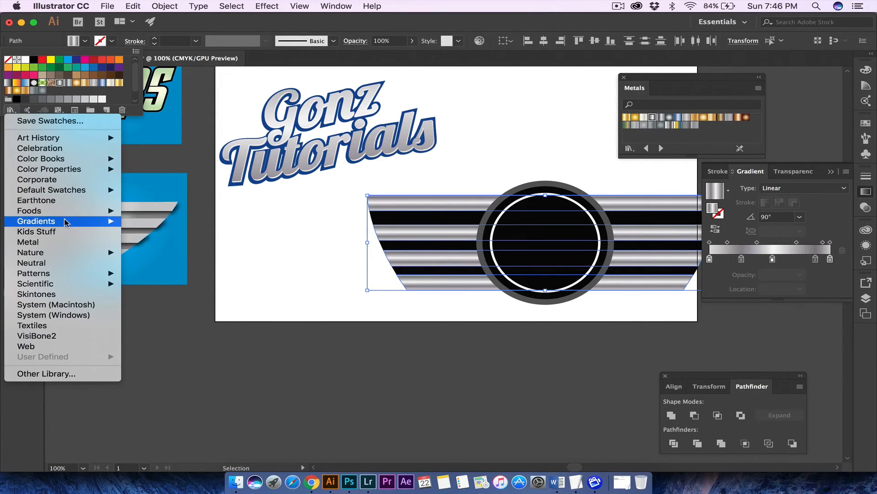
{"action": "mouse_move", "coordinate": [66, 222]}
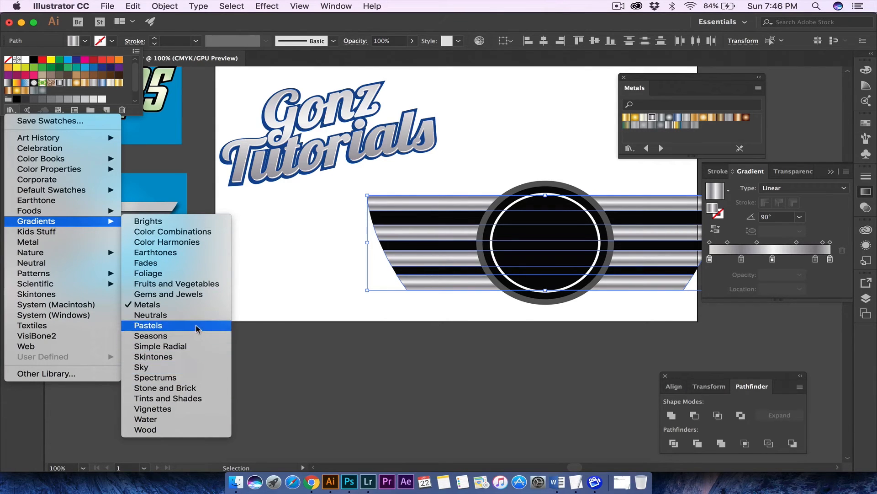
{"action": "left_click", "coordinate": [273, 279]}
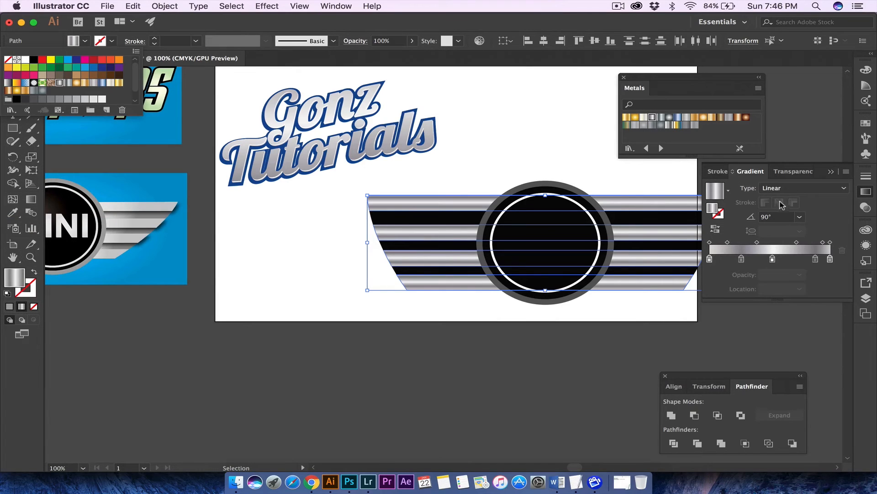
{"action": "left_click", "coordinate": [741, 262]}
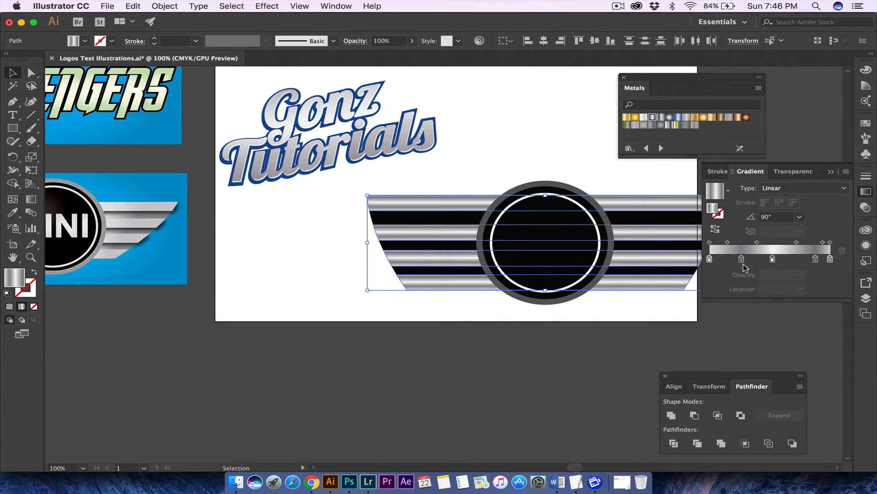
Step: Remove the extra colour stops from the stripes' gradient, keeping only one light grey stop at each end
{"action": "left_click_drag", "start_coordinate": [742, 260], "coordinate": [793, 289]}
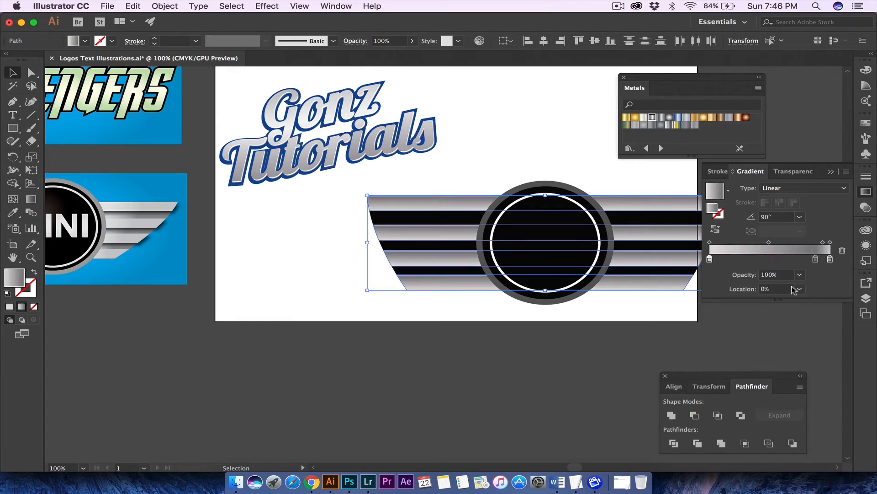
{"action": "left_click", "coordinate": [816, 256]}
{"action": "left_click_drag", "start_coordinate": [815, 261], "coordinate": [805, 294]}
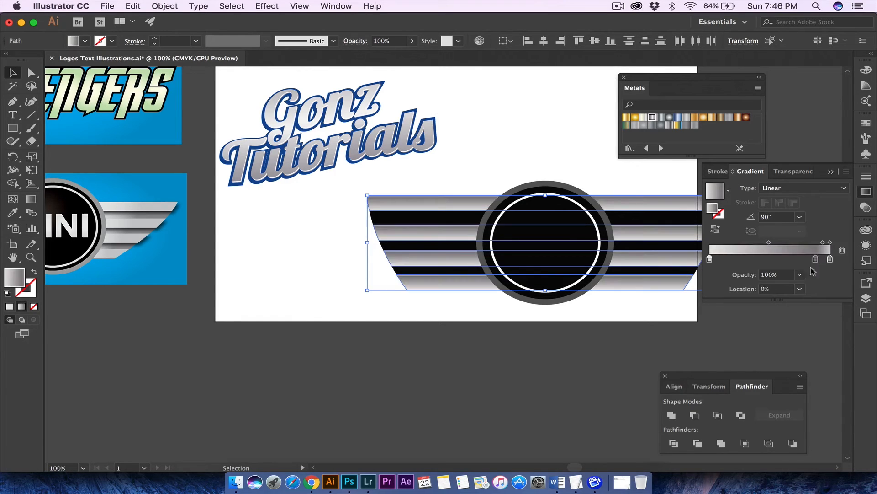
{"action": "left_click_drag", "start_coordinate": [816, 260], "coordinate": [817, 307]}
{"action": "left_click_drag", "start_coordinate": [830, 262], "coordinate": [799, 297]}
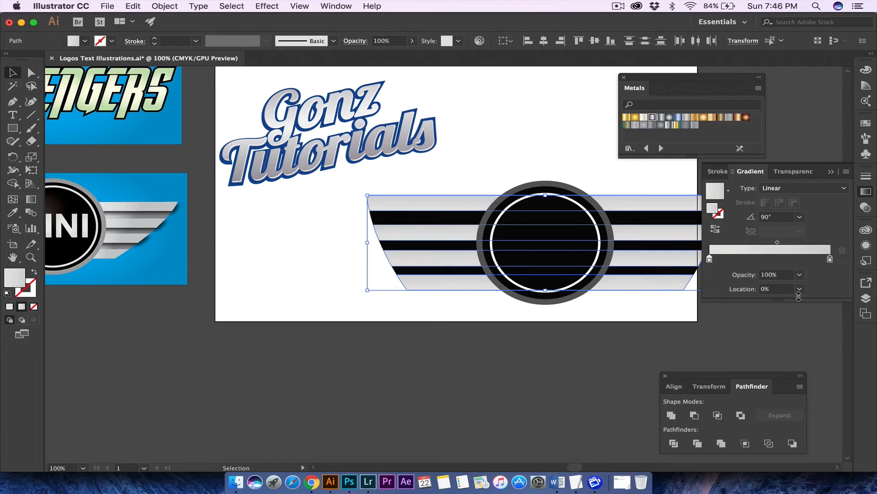
Step: Darken the gradient's end stop to a mid grey by raising its K value
{"action": "double_click", "coordinate": [830, 259]}
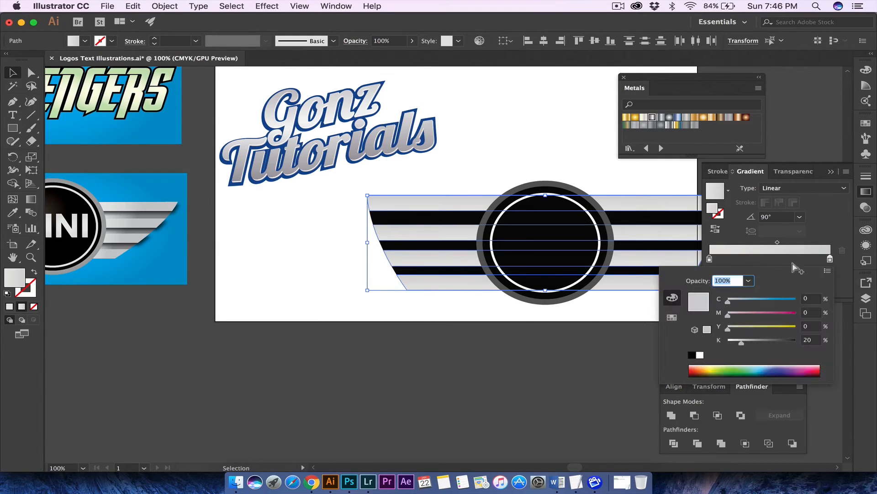
{"action": "left_click_drag", "start_coordinate": [742, 344], "coordinate": [766, 343]}
{"action": "left_click", "coordinate": [832, 235]}
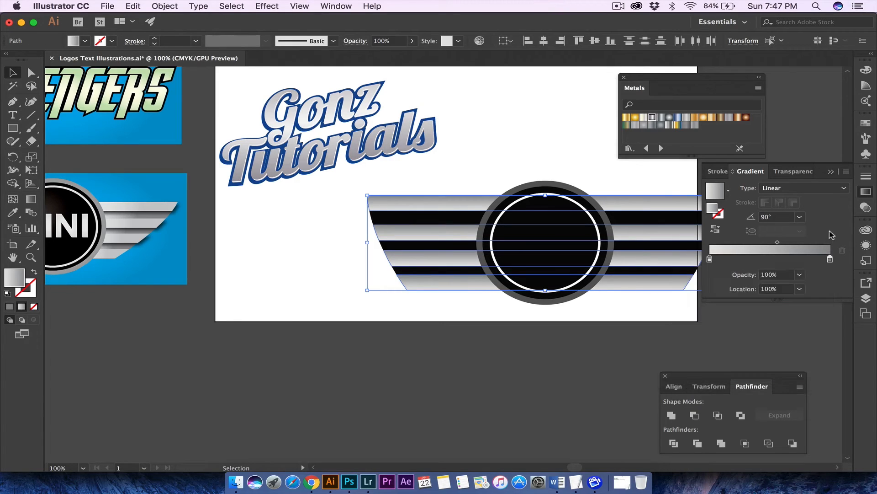
Step: Change the four stripes' gradient to Radial and stretch it horizontally from the badge's centre to beyond the left wing tip
{"action": "left_click", "coordinate": [800, 188]}
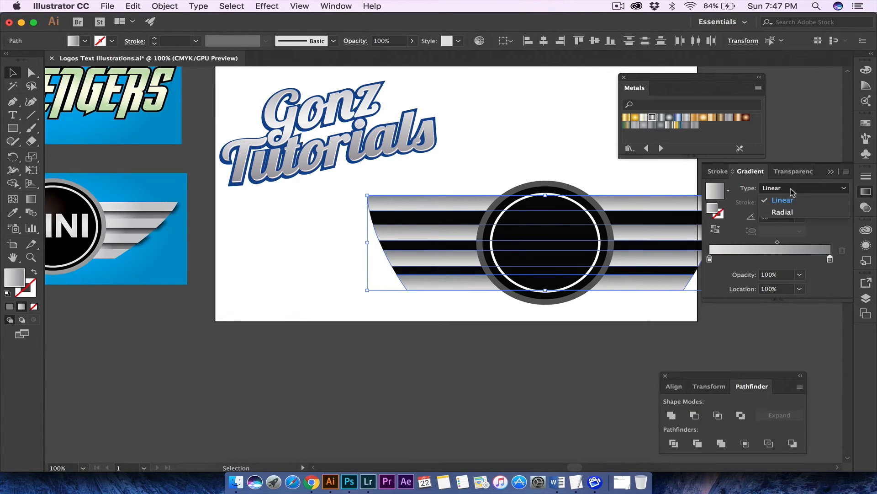
{"action": "left_click", "coordinate": [786, 211]}
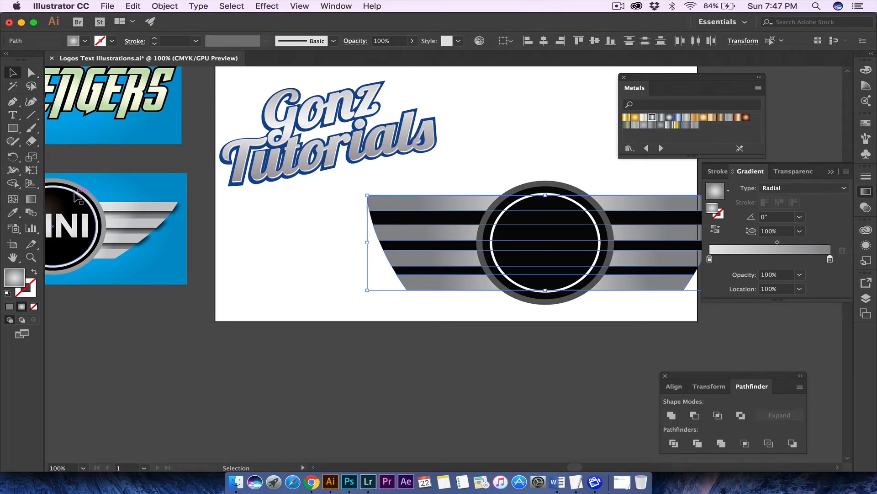
{"action": "left_click", "coordinate": [31, 199]}
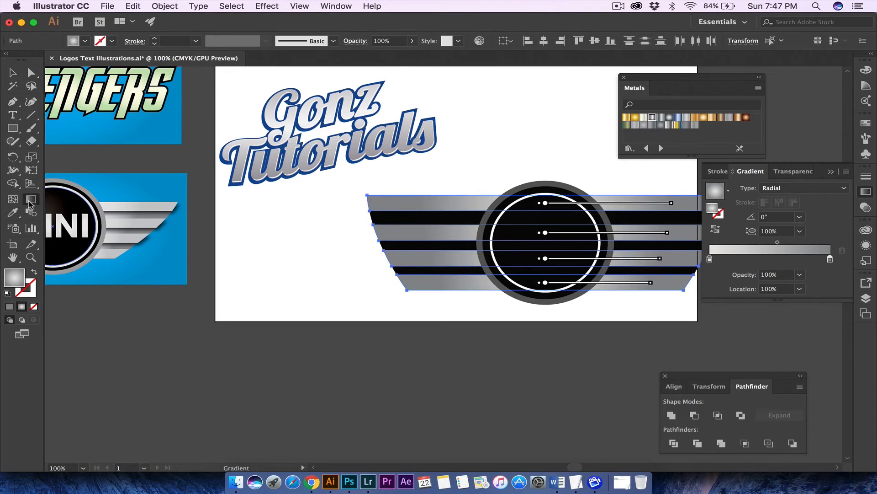
{"action": "mouse_move", "coordinate": [531, 248]}
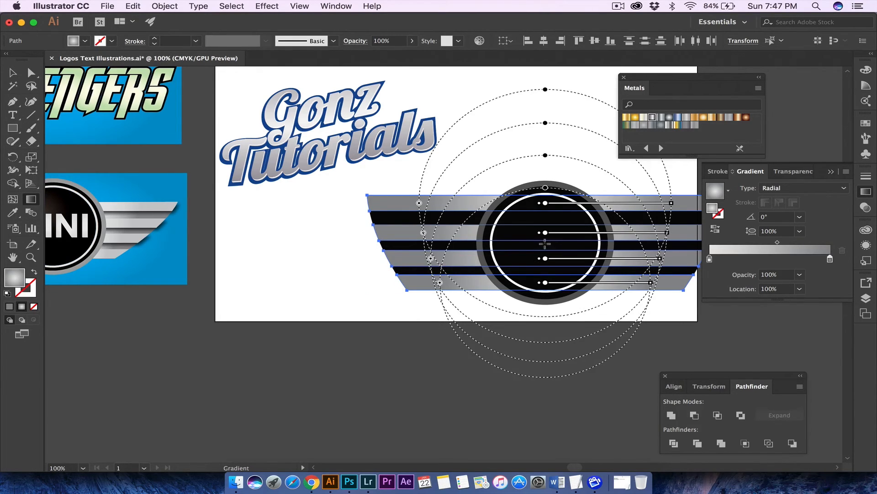
{"action": "left_click_drag", "start_coordinate": [545, 244], "coordinate": [330, 244]}
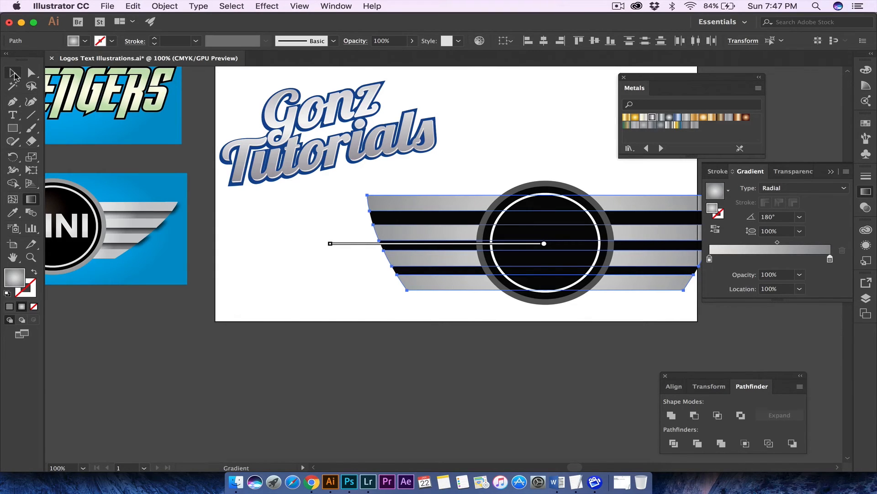
{"action": "left_click", "coordinate": [14, 73]}
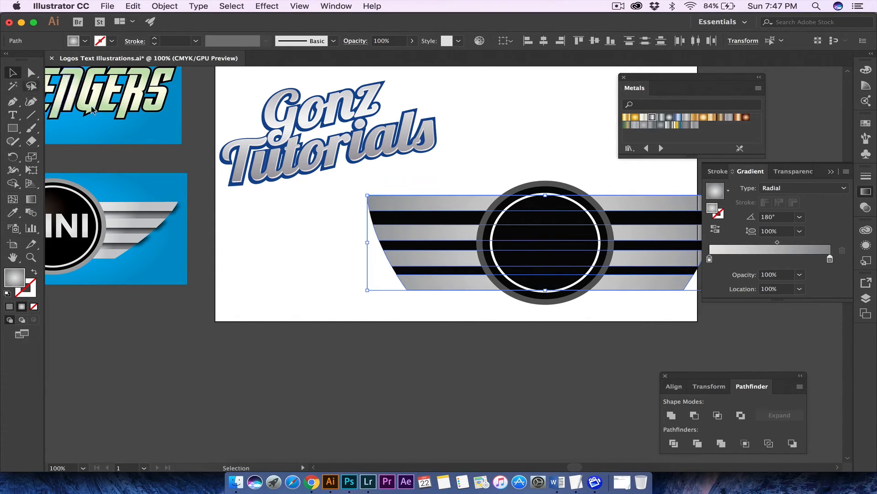
{"action": "left_click", "coordinate": [311, 288]}
Step: Copy the grey stripes' radial gradient onto the three black wing stripes and move its midpoint to 87%
{"action": "left_click", "coordinate": [425, 224]}
{"action": "left_click", "coordinate": [433, 247], "text": "shift"}
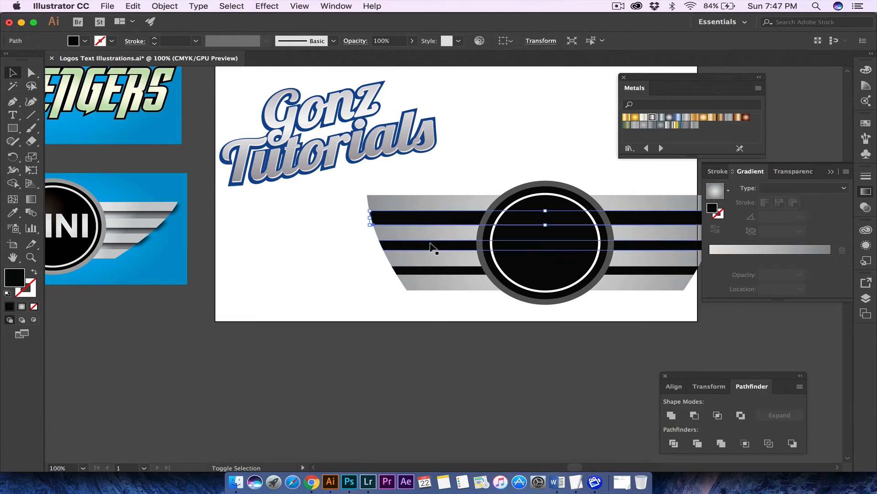
{"action": "left_click", "coordinate": [429, 273], "text": "shift"}
{"action": "left_click", "coordinate": [431, 274], "text": "shift"}
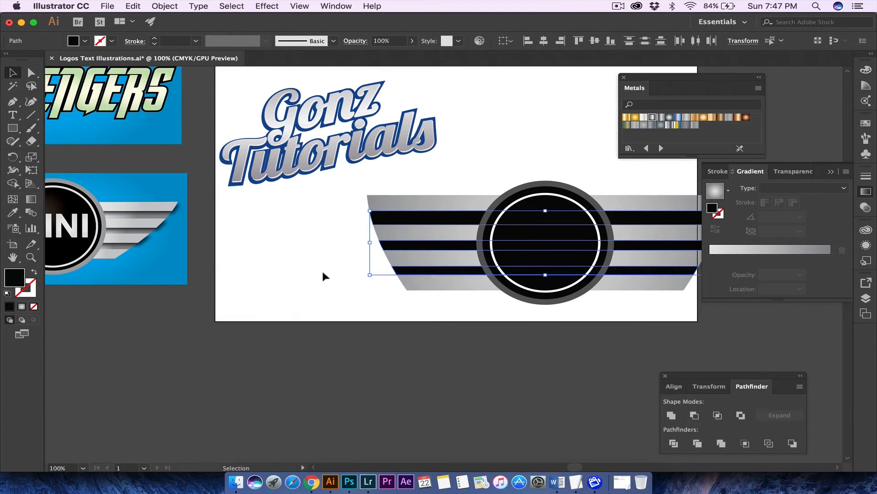
{"action": "key", "text": "i"}
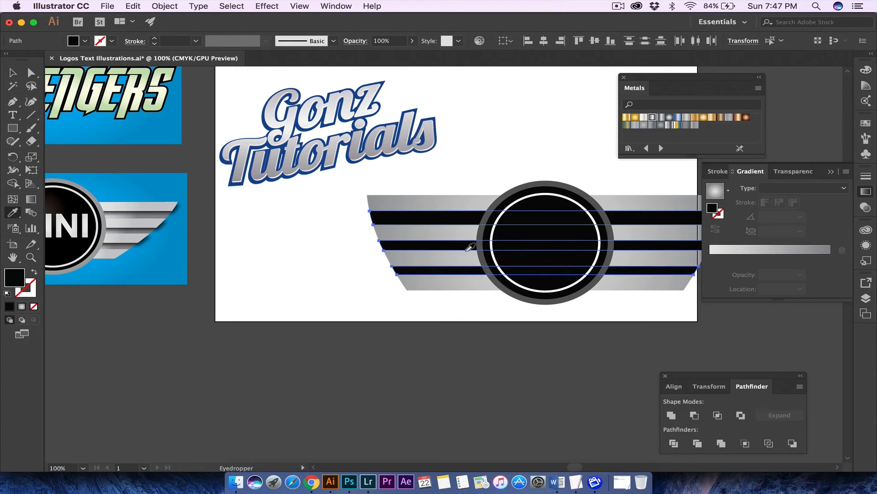
{"action": "left_click", "coordinate": [448, 197]}
{"action": "key", "text": "v"}
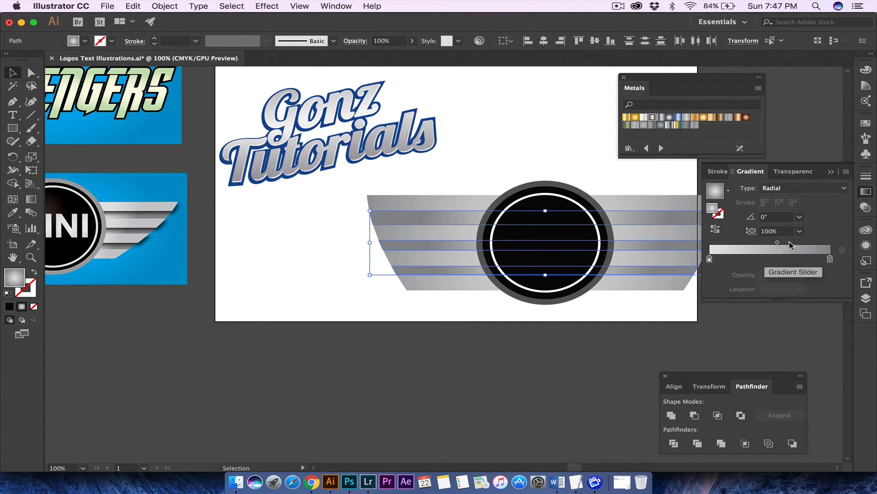
{"action": "left_click_drag", "start_coordinate": [780, 246], "coordinate": [818, 245]}
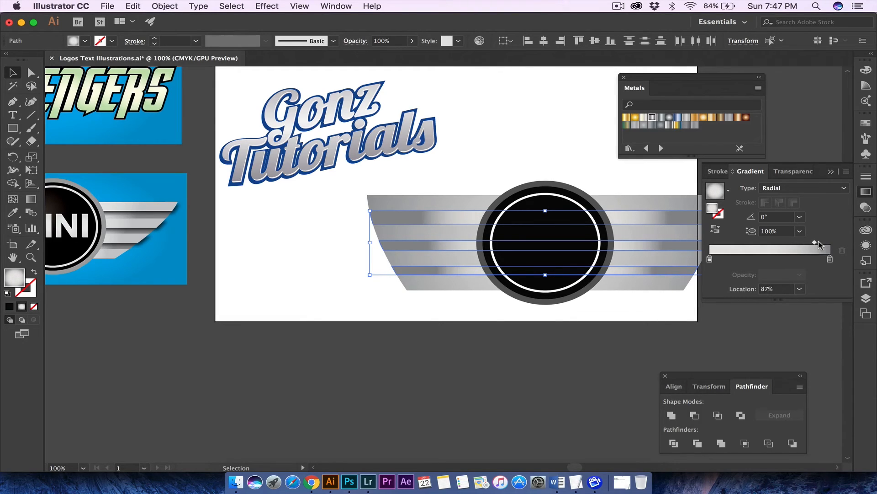
{"action": "left_click", "coordinate": [230, 213]}
Step: Select the four lighter wing stripes and start a Drop Shadow effect on them with the preview turned on
{"action": "scroll", "coordinate": [301, 271], "scroll_direction": "right", "scroll_amount": 5}
{"action": "left_click", "coordinate": [383, 195]}
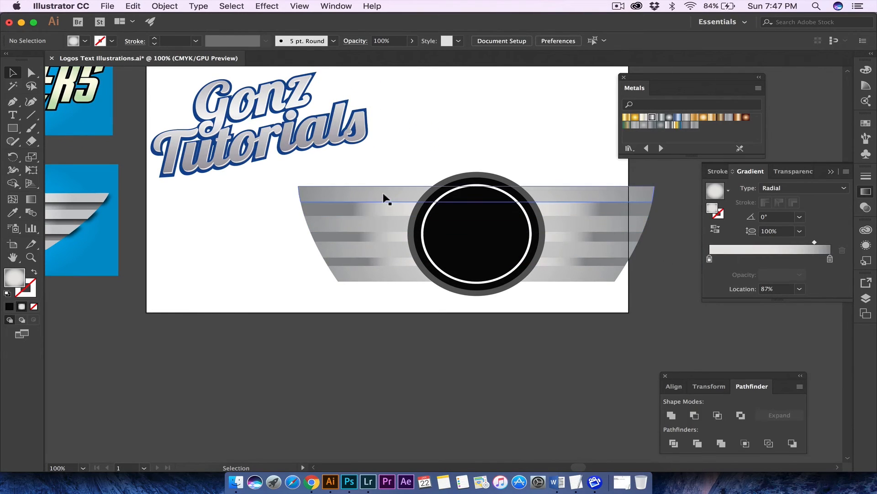
{"action": "left_click", "coordinate": [378, 222], "text": "shift"}
{"action": "left_click", "coordinate": [378, 249], "text": "shift"}
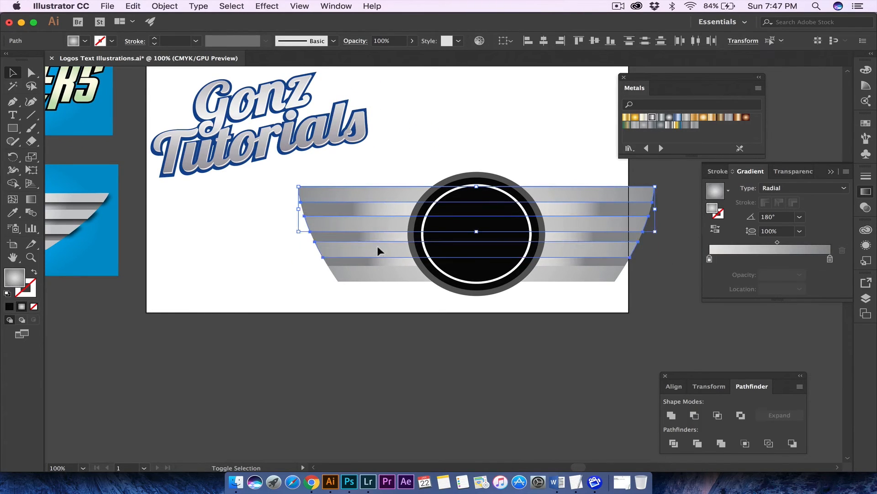
{"action": "left_click", "coordinate": [381, 277], "text": "shift"}
{"action": "left_click", "coordinate": [238, 7]}
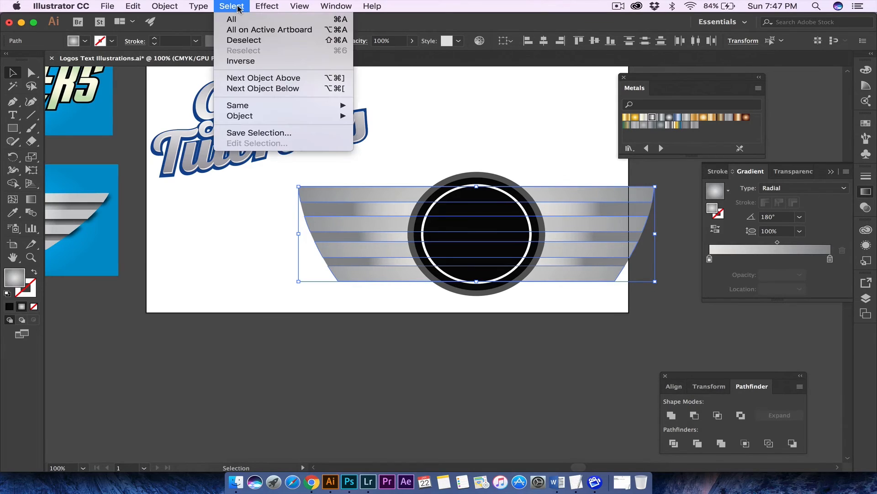
{"action": "mouse_move", "coordinate": [268, 8]}
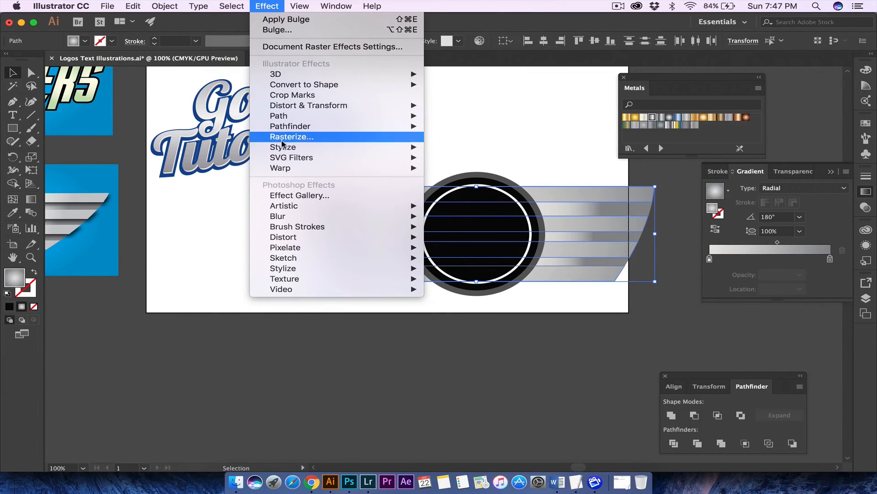
{"action": "mouse_move", "coordinate": [293, 147]}
{"action": "left_click", "coordinate": [476, 147]}
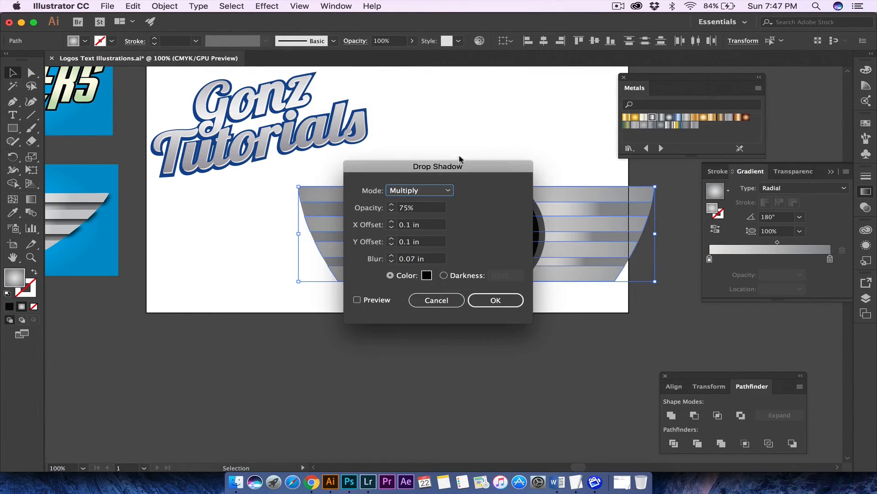
{"action": "left_click_drag", "start_coordinate": [434, 169], "coordinate": [183, 167]}
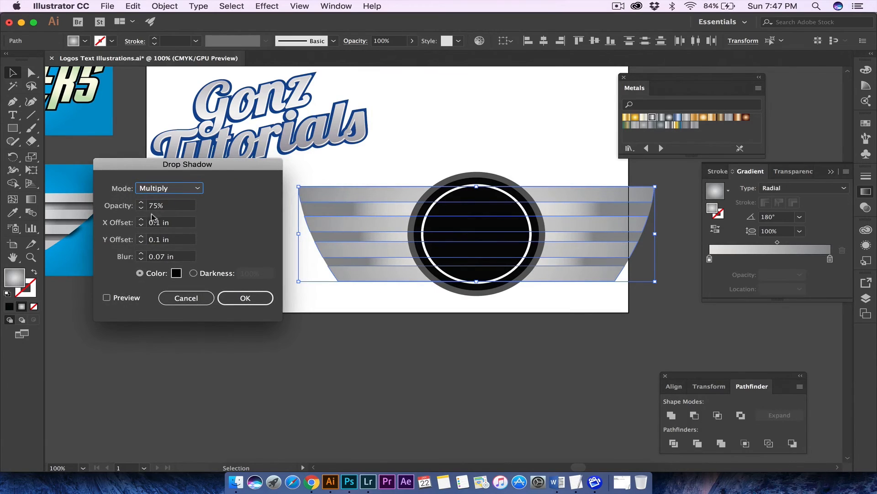
{"action": "left_click", "coordinate": [107, 298]}
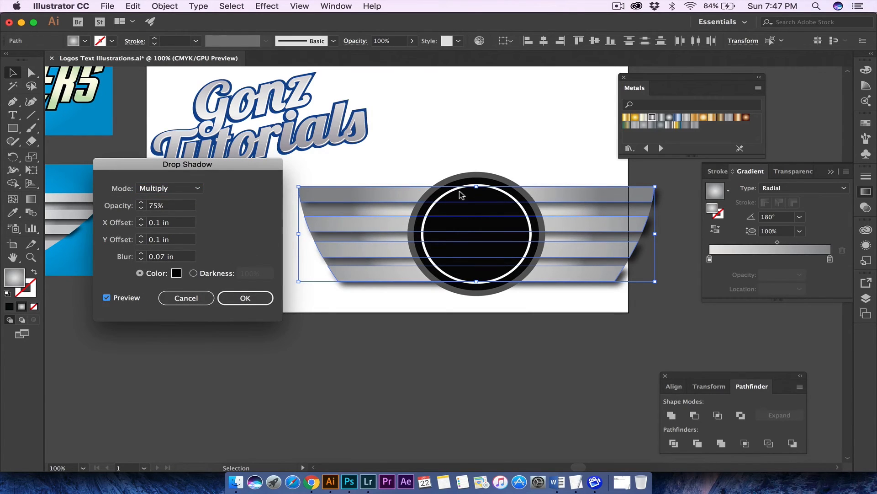
Step: Set the stripes' drop shadow to 90% opacity with X and Y offsets of 0.05 in, and apply it
{"action": "left_click", "coordinate": [140, 203]}
{"action": "left_click_drag", "start_coordinate": [176, 209], "coordinate": [150, 205]}
{"action": "type", "text": "90"}
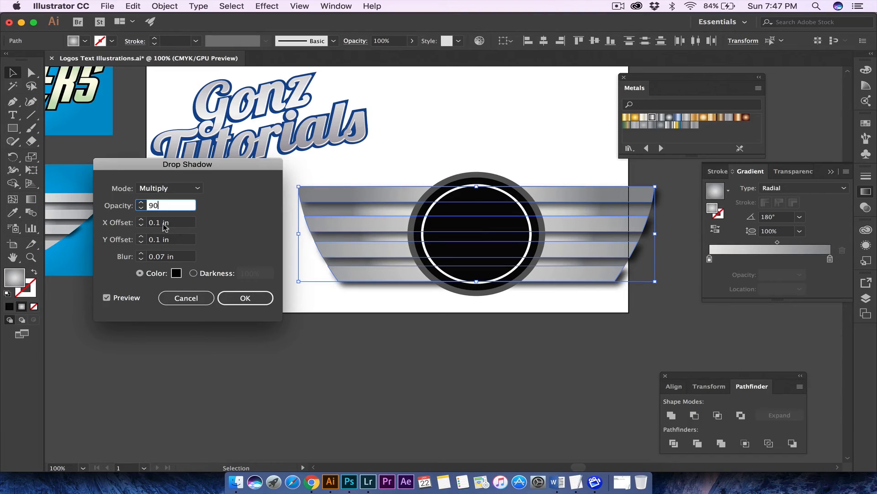
{"action": "key", "text": "Tab"}
{"action": "type", "text": "0"}
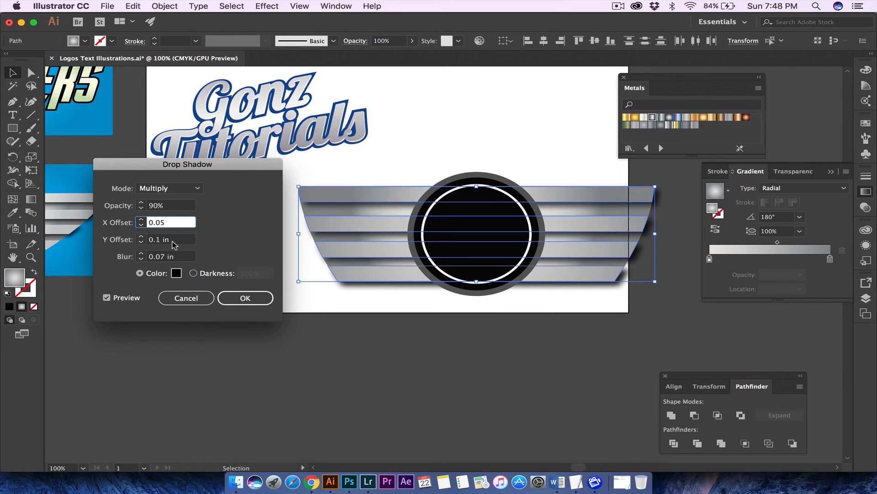
{"action": "key", "text": "Tab"}
{"action": "type", "text": "0"}
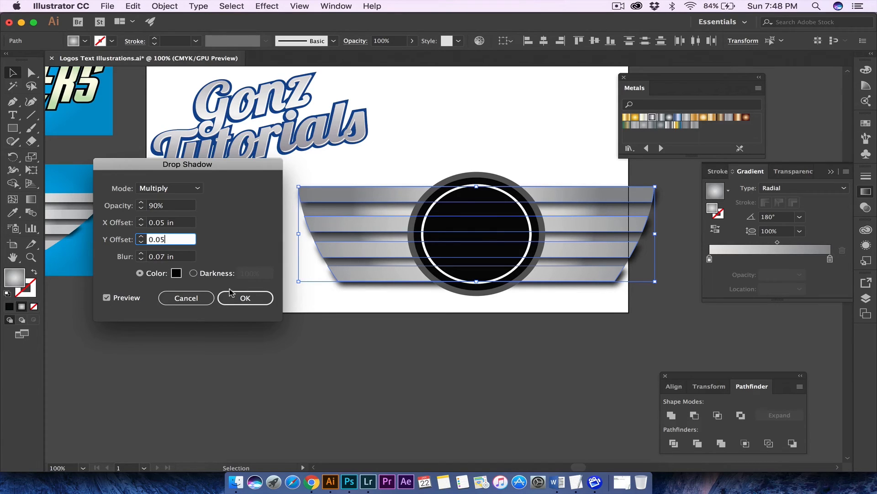
{"action": "left_click", "coordinate": [259, 302]}
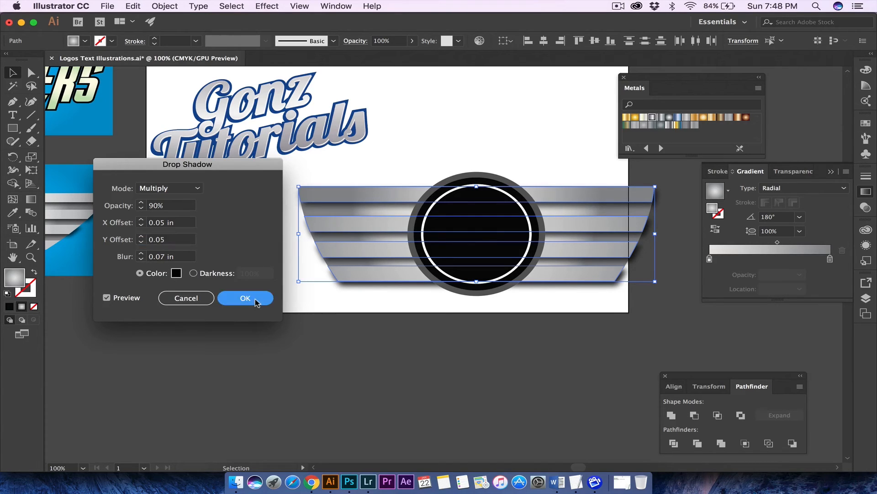
{"action": "left_click", "coordinate": [251, 231]}
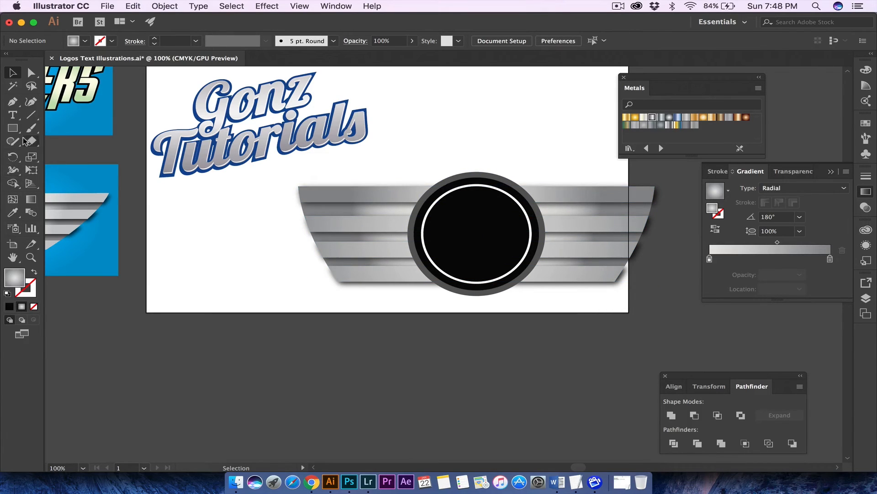
Step: Add the text "MINI" on the artboard beside the badge's left wing and scale it up to about 73 pt
{"action": "left_click", "coordinate": [13, 115]}
{"action": "left_click", "coordinate": [203, 253]}
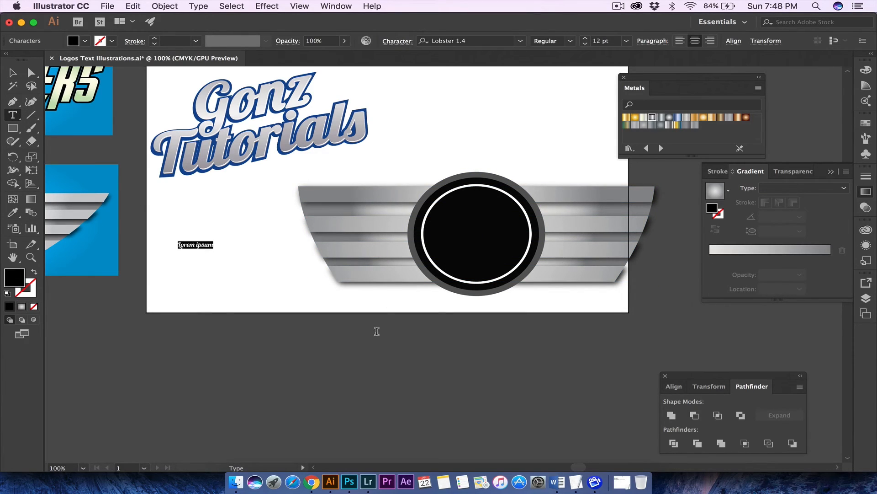
{"action": "type", "text": "MM"}
{"action": "left_click", "coordinate": [13, 72]}
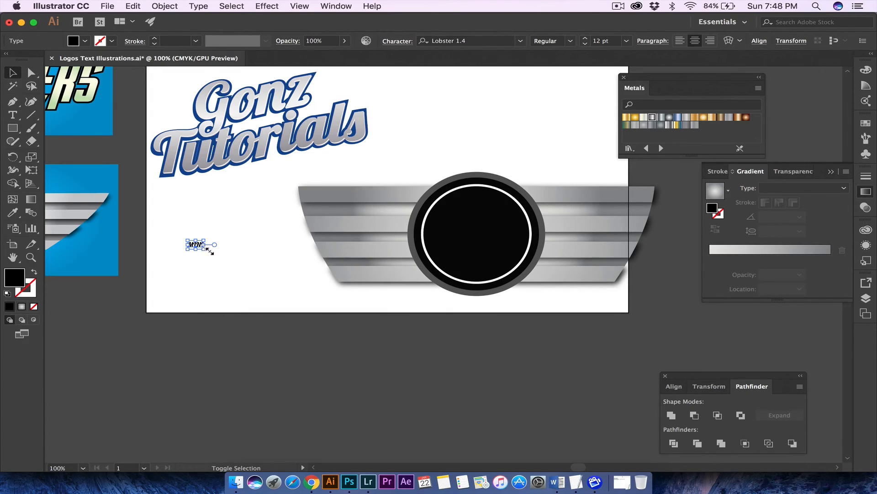
{"action": "left_click_drag", "start_coordinate": [211, 251], "coordinate": [287, 290]}
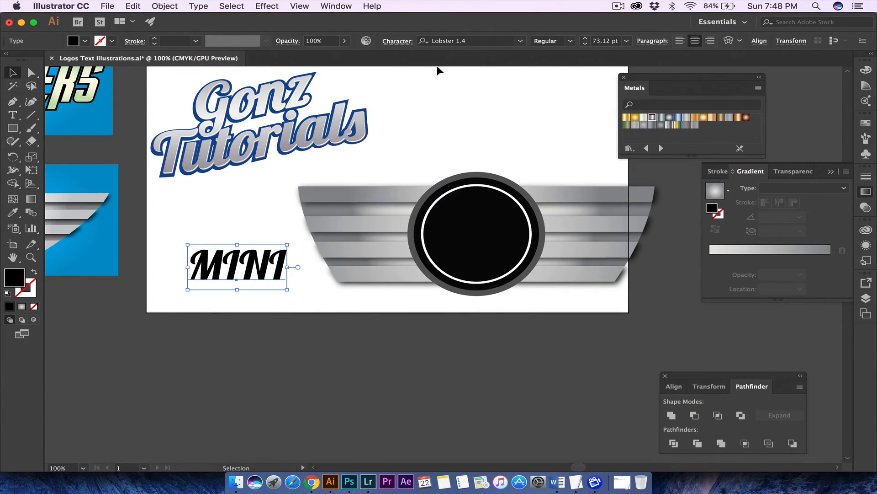
Step: Try the Futura font on the MINI text, and set its font to Arial instead
{"action": "left_click", "coordinate": [459, 40]}
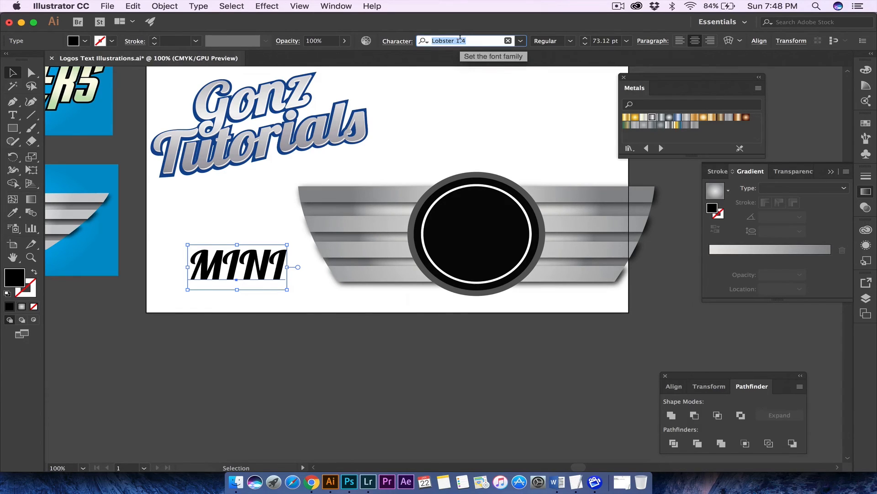
{"action": "type", "text": "Futura"}
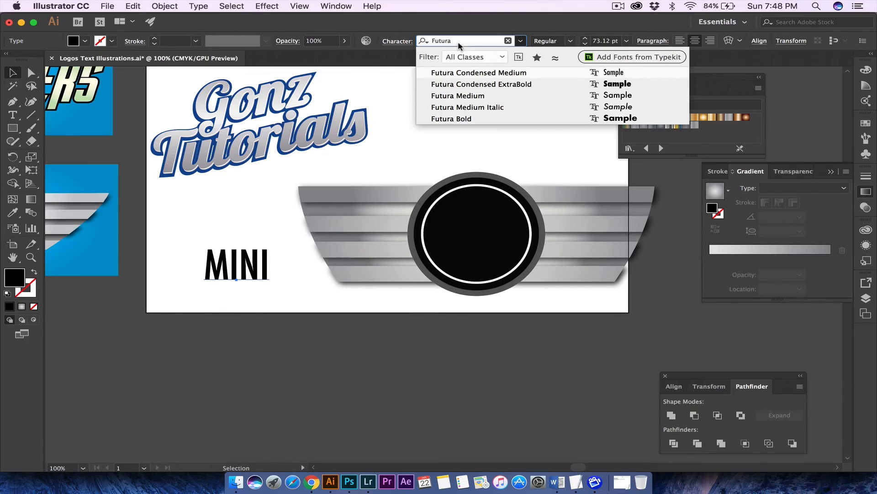
{"action": "left_click_drag", "start_coordinate": [415, 35], "coordinate": [391, 32]}
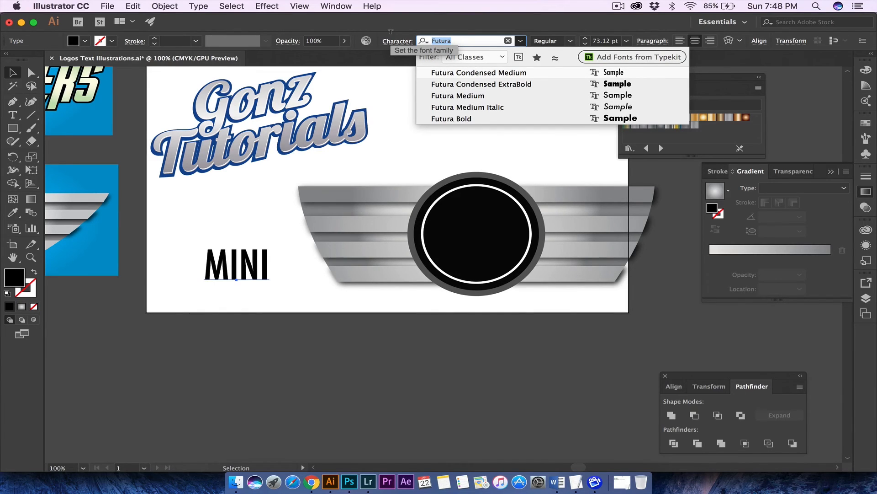
{"action": "type", "text": "Cen"}
{"action": "key", "text": "BackSpace"}
{"action": "key", "text": "BackSpace"}
{"action": "key", "text": "BackSpace"}
{"action": "key", "text": "BackSpace"}
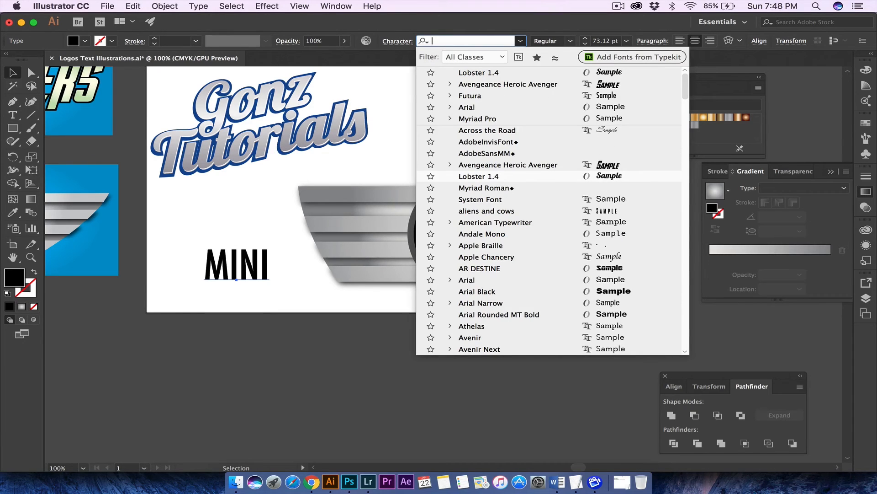
{"action": "type", "text": "Arial"}
{"action": "key", "text": "Return"}
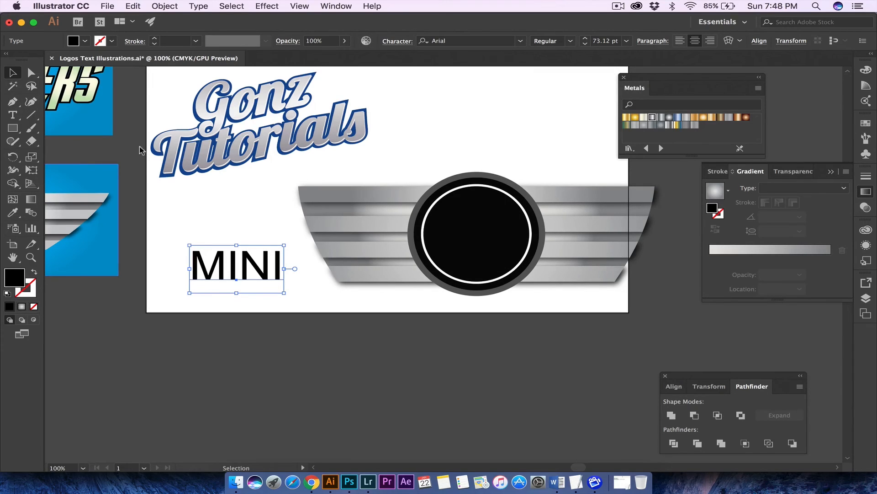
Step: Fill the MINI text with white (FFFFFF) and place it in the centre of the badge's black circle
{"action": "double_click", "coordinate": [21, 280]}
{"action": "left_click_drag", "start_coordinate": [384, 240], "coordinate": [383, 213]}
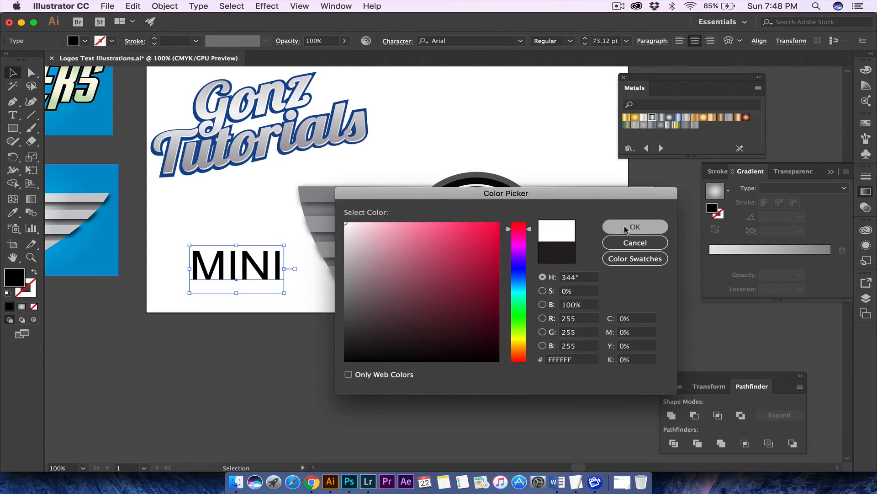
{"action": "left_click", "coordinate": [625, 228]}
{"action": "left_click_drag", "start_coordinate": [276, 280], "coordinate": [482, 236]}
{"action": "left_click", "coordinate": [521, 161]}
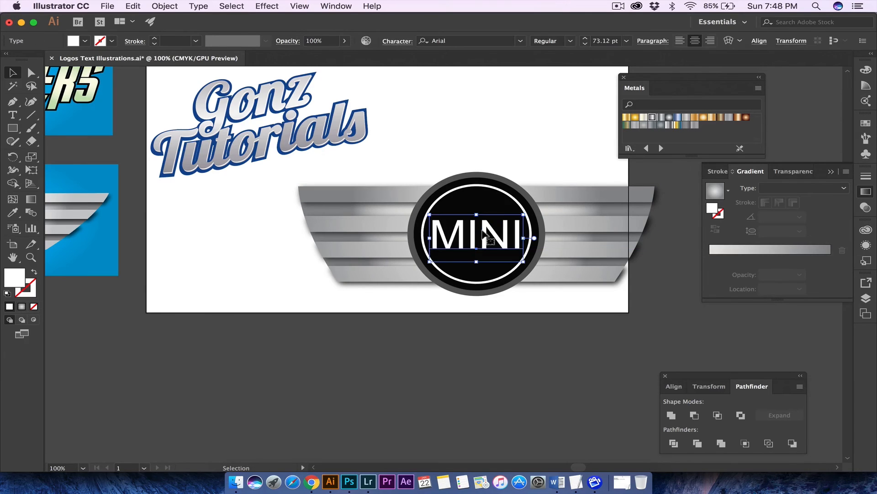
{"action": "left_click", "coordinate": [549, 152]}
Step: Scale the whole MINI badge down so that both wings fit inside the artboard
{"action": "key", "text": "super+minus"}
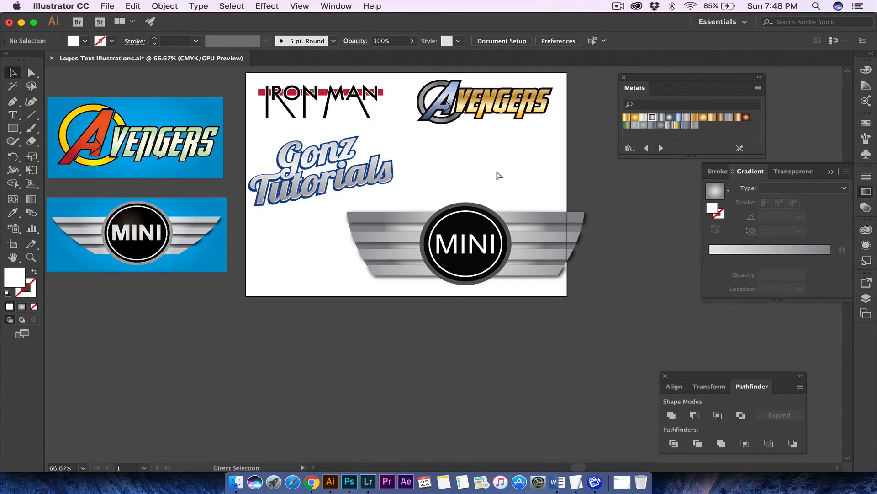
{"action": "left_click_drag", "start_coordinate": [323, 200], "coordinate": [544, 270]}
{"action": "left_click", "coordinate": [516, 174]}
Step: Set the style of the badge's MINI text to Bold
{"action": "left_click", "coordinate": [450, 235]}
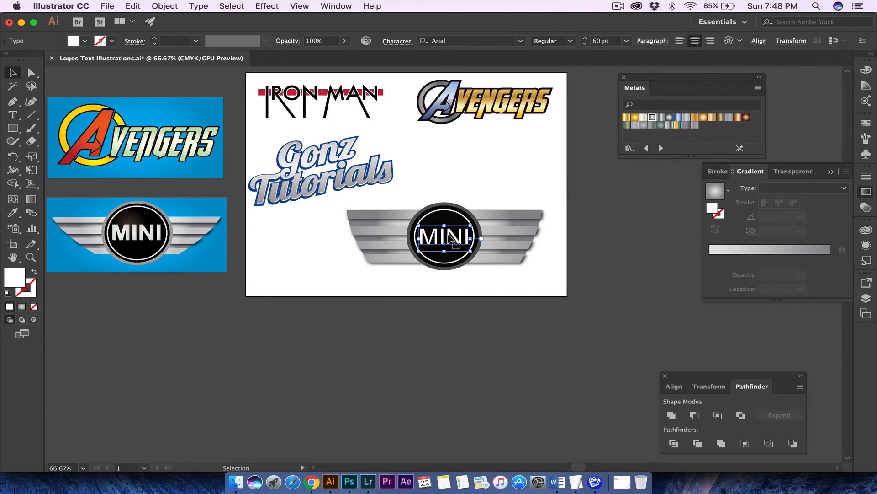
{"action": "left_click", "coordinate": [571, 41]}
{"action": "left_click", "coordinate": [551, 76]}
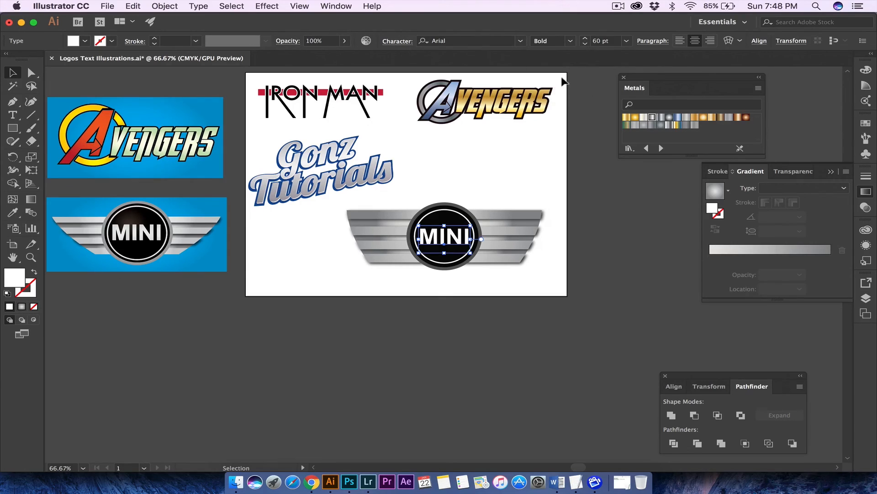
{"action": "left_click", "coordinate": [523, 158]}
Step: Scale the MINI text down to about 57 pt and centre it within the badge's white ring
{"action": "left_click", "coordinate": [469, 239]}
{"action": "left_click", "coordinate": [494, 211]}
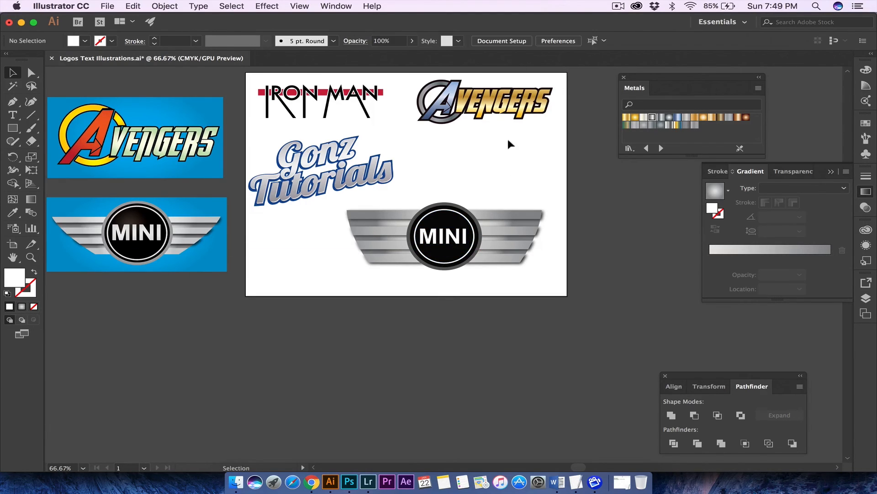
{"action": "left_click", "coordinate": [446, 236]}
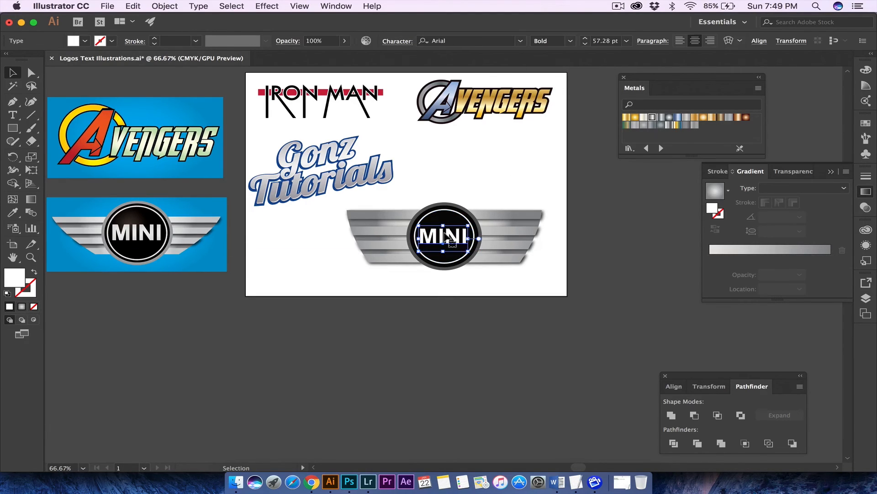
{"action": "left_click", "coordinate": [440, 181]}
{"action": "left_click_drag", "start_coordinate": [475, 236], "coordinate": [555, 295]}
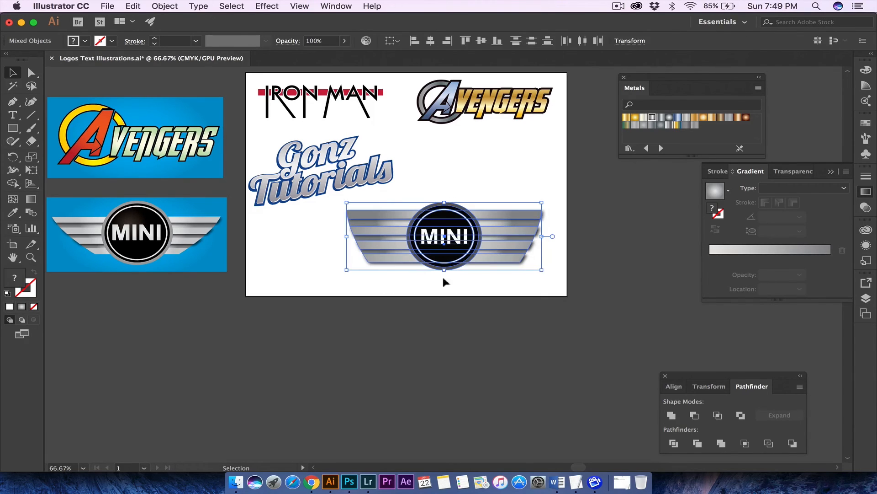
{"action": "left_click", "coordinate": [371, 267]}
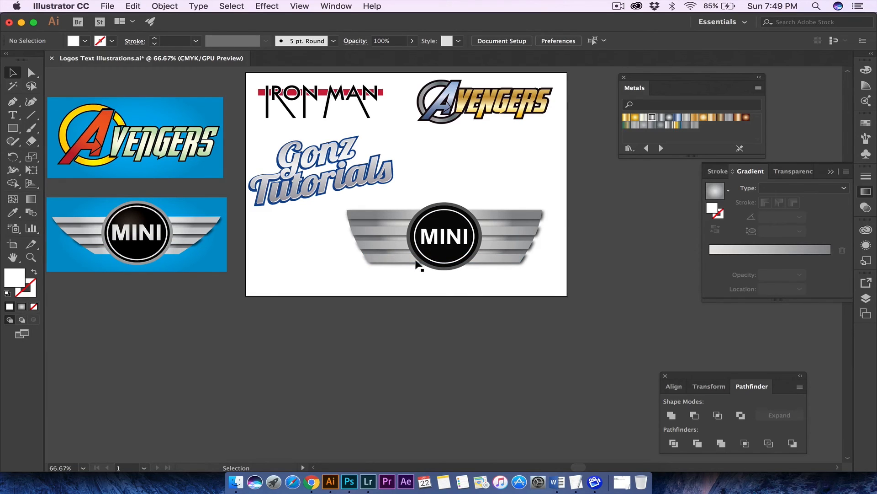
Step: Recolour the badge's dark grey outer circle white by sampling the Gonz Tutorials logo with the Eyedropper
{"action": "left_click", "coordinate": [444, 208]}
{"action": "key", "text": "i"}
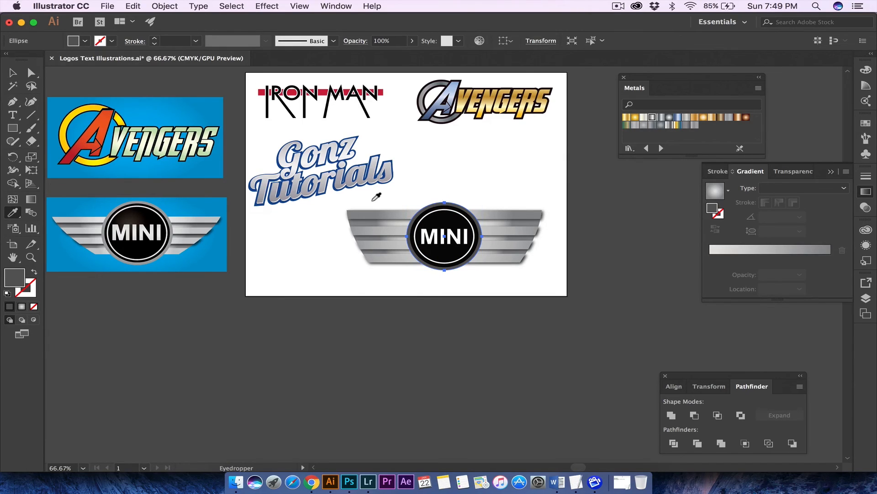
{"action": "left_click", "coordinate": [306, 181]}
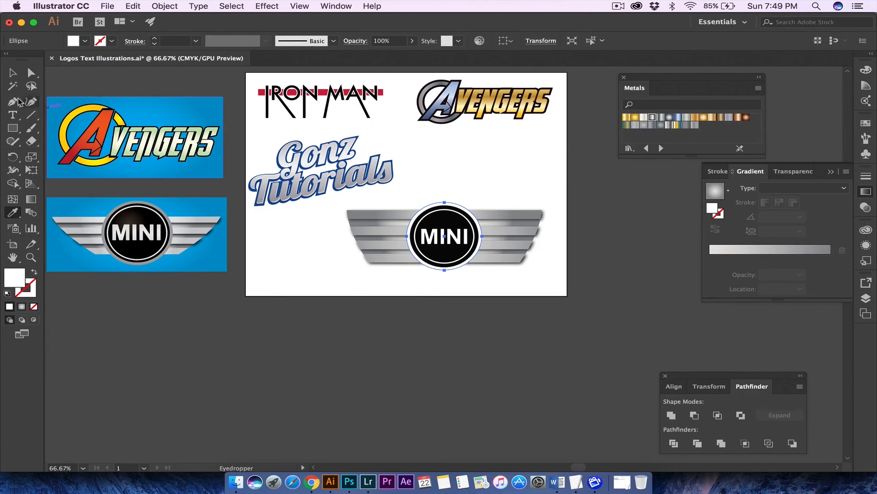
{"action": "key", "text": "v"}
{"action": "left_click", "coordinate": [431, 186]}
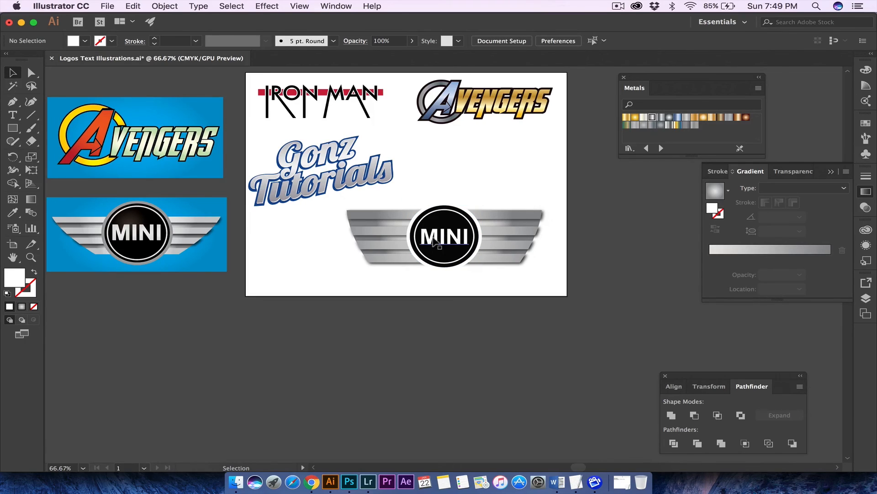
Step: Scale the complete MINI badge down further and move it to the artboard's lower right corner
{"action": "left_click_drag", "start_coordinate": [377, 193], "coordinate": [508, 284]}
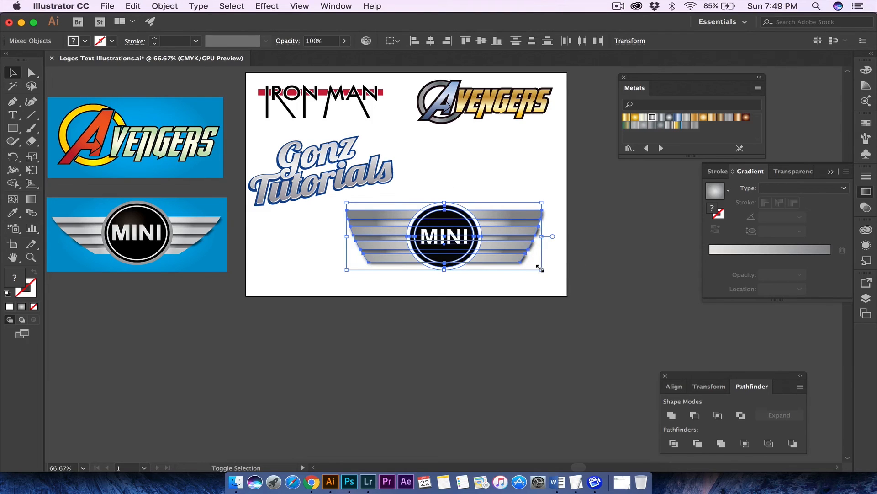
{"action": "left_click_drag", "start_coordinate": [540, 269], "coordinate": [507, 258]}
{"action": "left_click_drag", "start_coordinate": [426, 240], "coordinate": [472, 271]}
{"action": "left_click", "coordinate": [481, 196]}
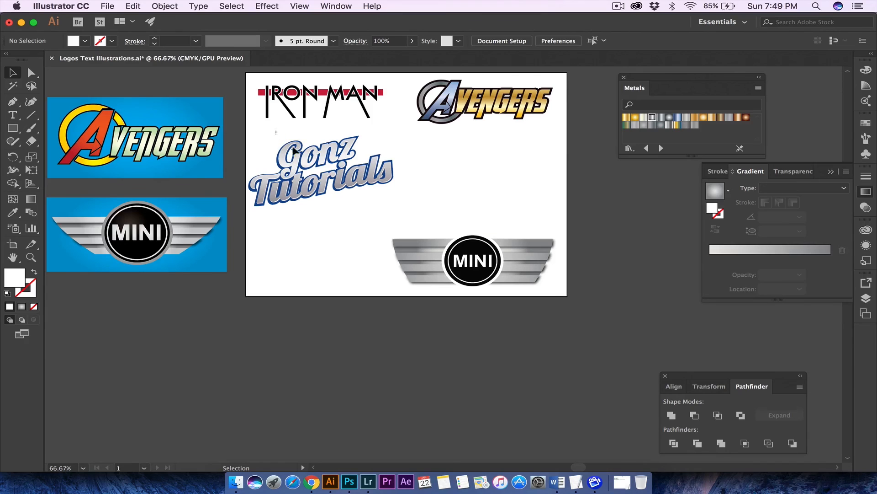
Step: Move the Gonz Tutorials logo slightly down and to the right, away from the artboard's left edge
{"action": "left_click", "coordinate": [358, 190]}
{"action": "mouse_move", "coordinate": [358, 191]}
{"action": "left_mouse_down"}
{"action": "mouse_move", "coordinate": [359, 201]}
{"action": "mouse_move", "coordinate": [351, 197]}
{"action": "left_mouse_up"}
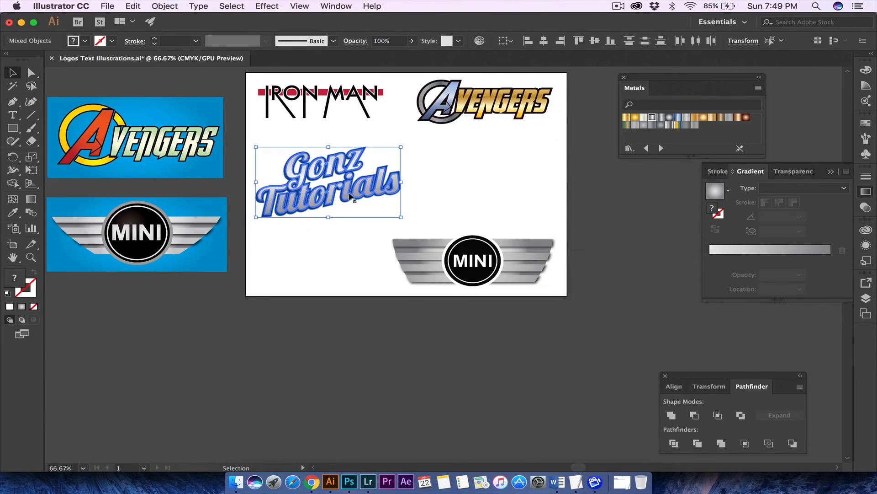
Step: Draw a rectangle from the artboard's upper-left corner over the Iron Man logo and fill it with a radial gradient
{"action": "key", "text": "m"}
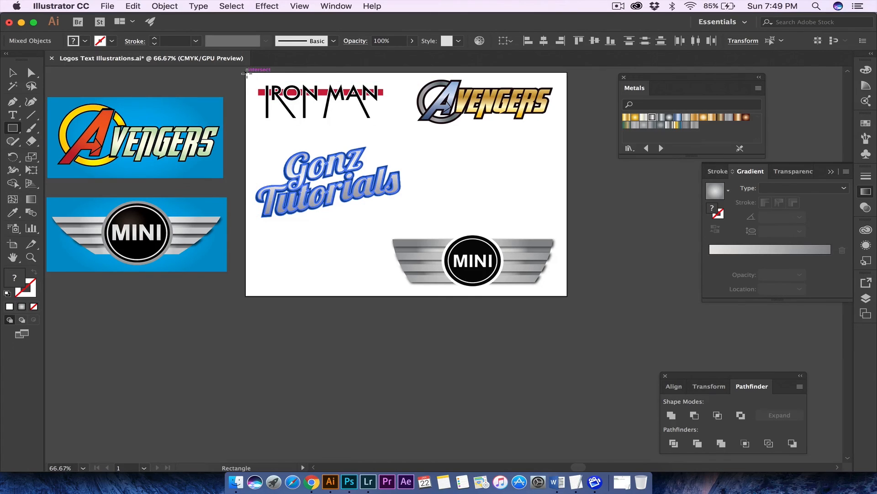
{"action": "mouse_move", "coordinate": [246, 72]}
{"action": "left_mouse_down"}
{"action": "mouse_move", "coordinate": [405, 130]}
{"action": "mouse_move", "coordinate": [401, 138]}
{"action": "left_mouse_up"}
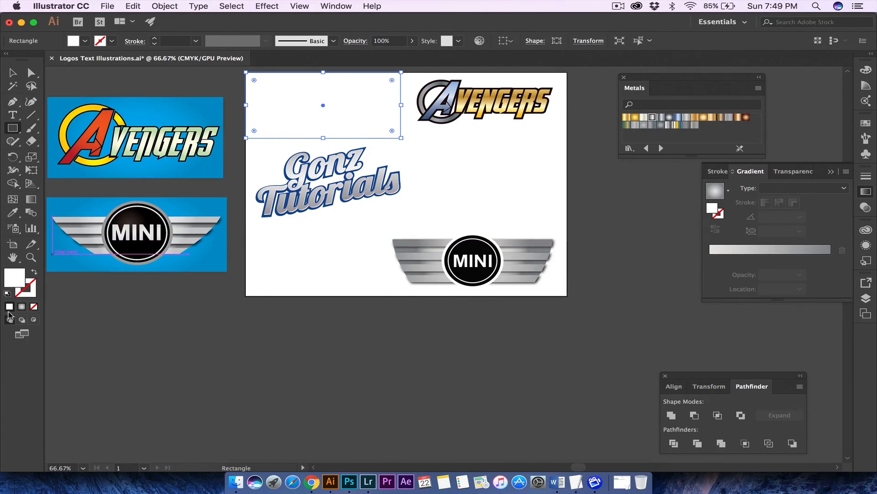
{"action": "left_click", "coordinate": [21, 307]}
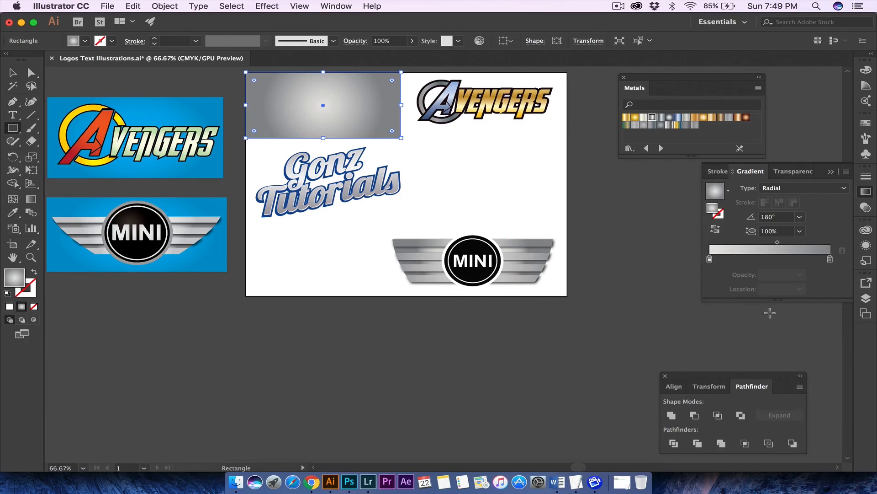
Step: Recolour the rectangle's gradient pink, with the outer stop at 50% magenta and 0% black and the inner stop at 21% magenta
{"action": "double_click", "coordinate": [830, 258]}
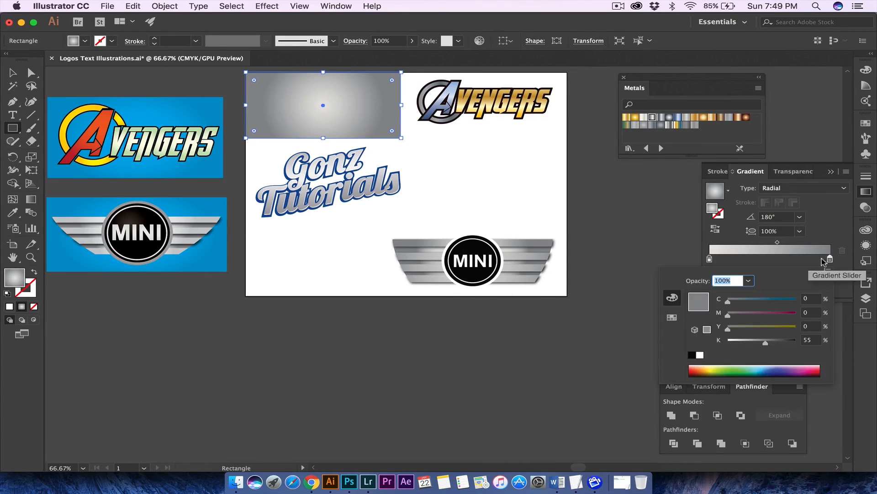
{"action": "left_click_drag", "start_coordinate": [772, 347], "coordinate": [728, 341]}
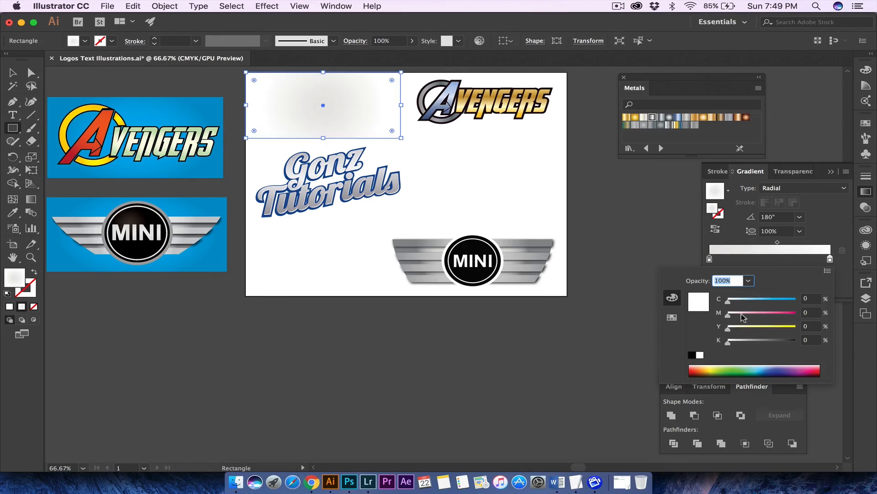
{"action": "left_click_drag", "start_coordinate": [749, 301], "coordinate": [763, 314]}
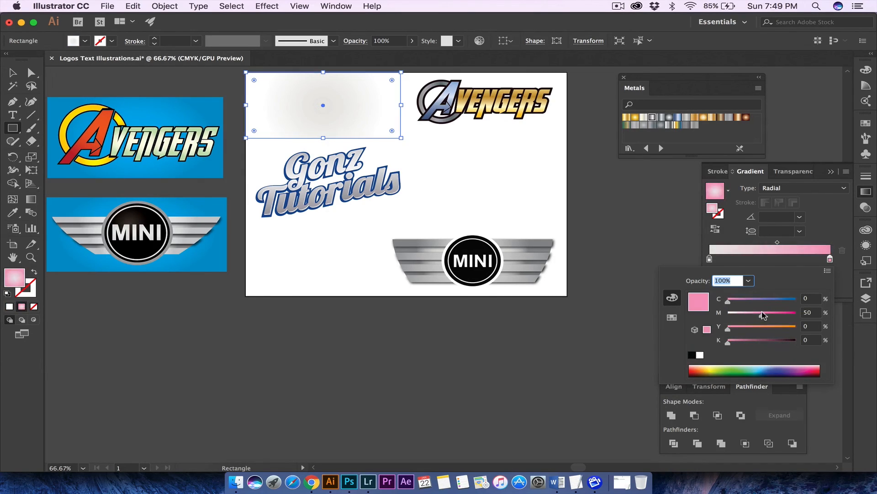
{"action": "left_click", "coordinate": [710, 259]}
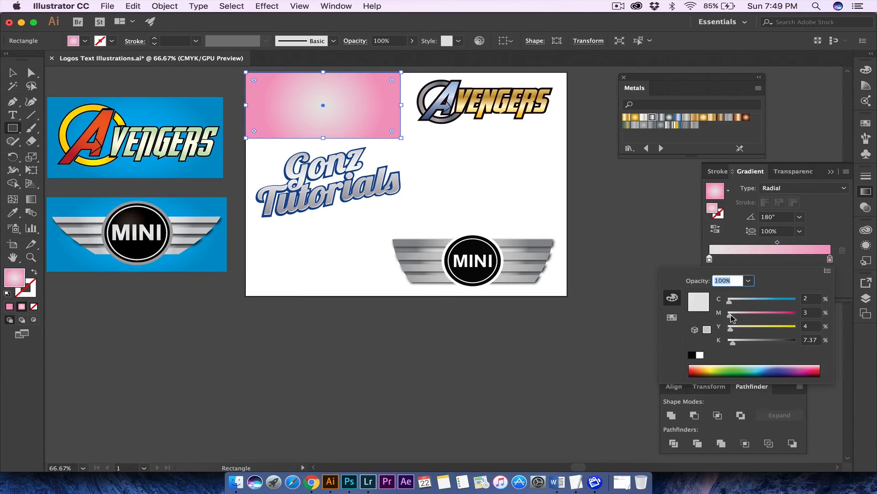
{"action": "left_click_drag", "start_coordinate": [732, 315], "coordinate": [743, 315]}
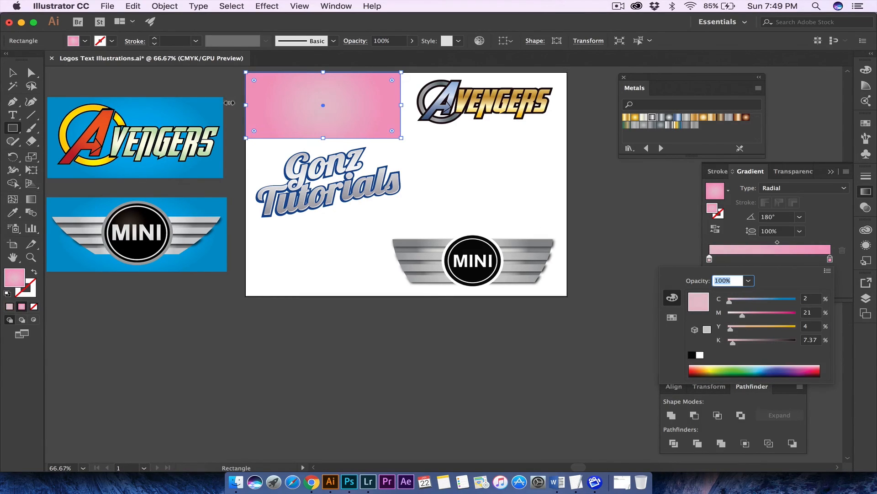
Step: Send the pink rectangle to the back, behind the Iron Man logo
{"action": "left_click", "coordinate": [13, 73]}
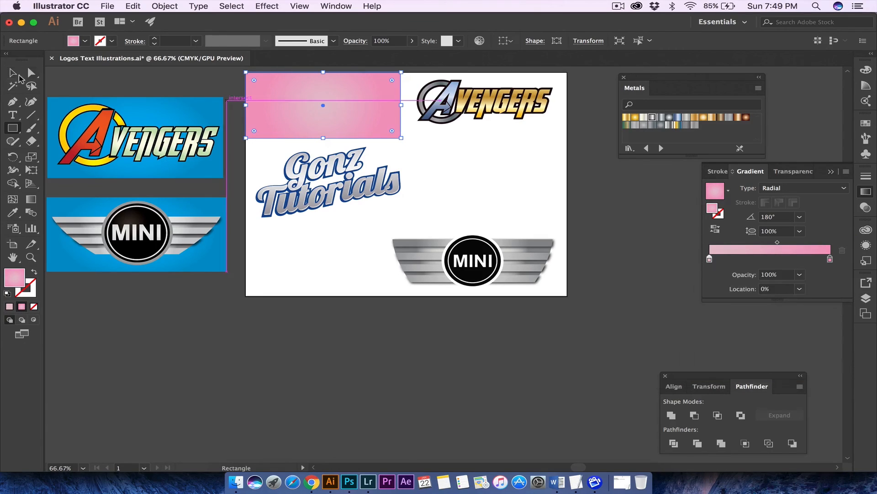
{"action": "right_click", "coordinate": [287, 103]}
{"action": "mouse_move", "coordinate": [319, 271]}
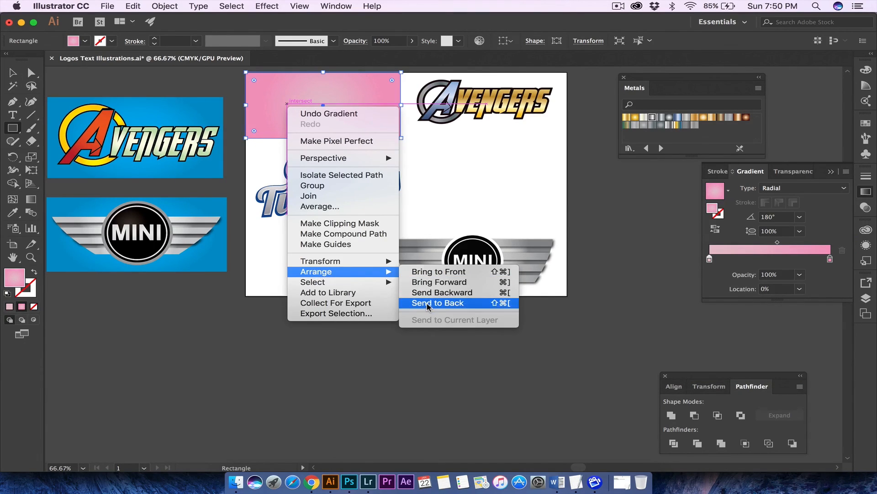
{"action": "left_click", "coordinate": [429, 303]}
Step: Duplicate the pink rectangle behind the Avengers and MINI logos, and widen the MINI copy to cover the badge's wings
{"action": "left_click", "coordinate": [13, 72]}
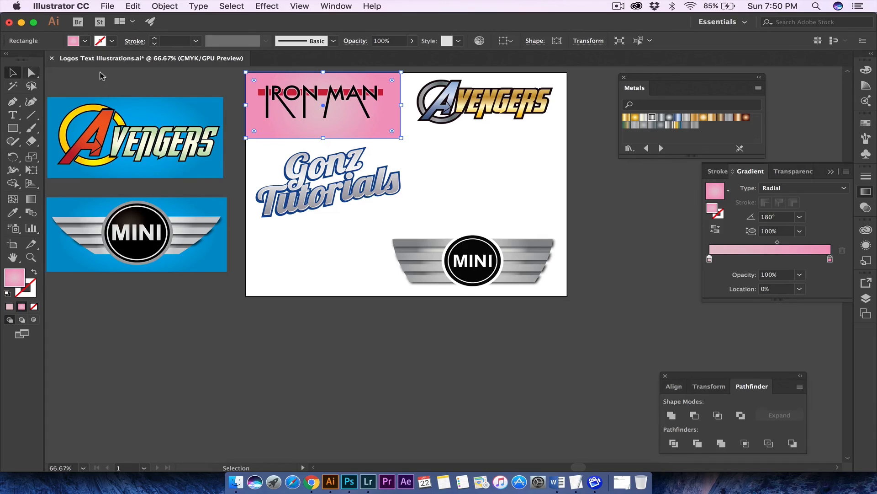
{"action": "left_click_drag", "start_coordinate": [279, 126], "coordinate": [413, 286]}
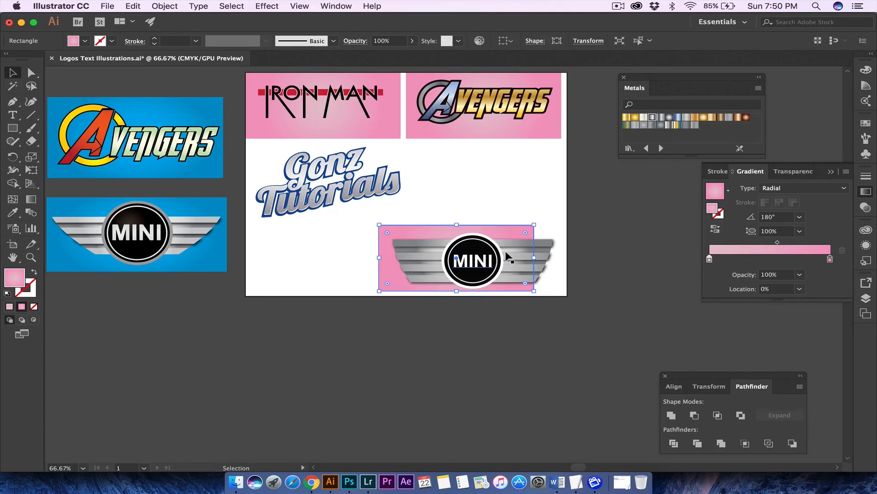
{"action": "left_click_drag", "start_coordinate": [532, 259], "coordinate": [562, 257]}
Step: Duplicate the MINI logo's pink background behind the Gonz Tutorials logo, extend it downward, and shift it slightly left
{"action": "left_click_drag", "start_coordinate": [420, 229], "coordinate": [294, 154]}
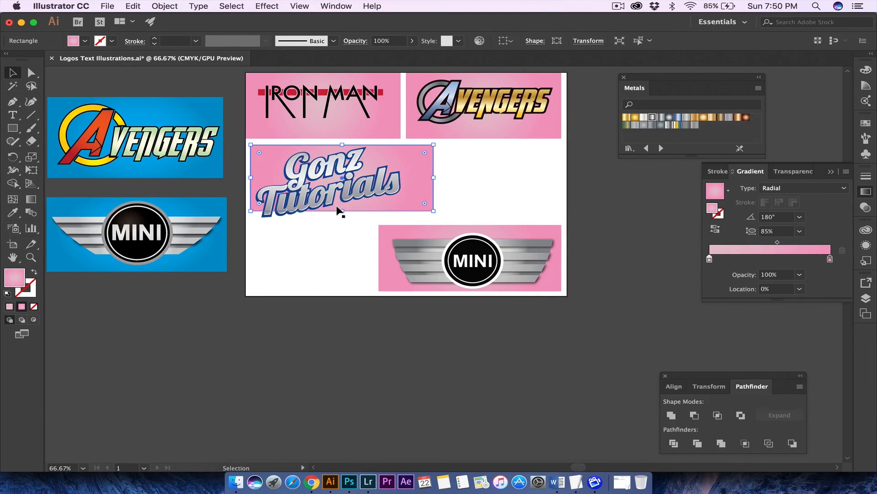
{"action": "left_click_drag", "start_coordinate": [341, 211], "coordinate": [340, 224]}
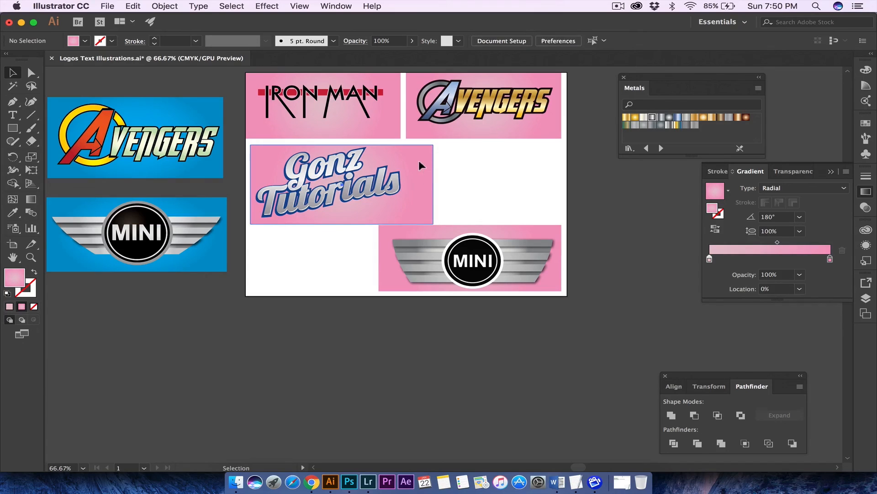
{"action": "left_click_drag", "start_coordinate": [418, 159], "coordinate": [414, 160]}
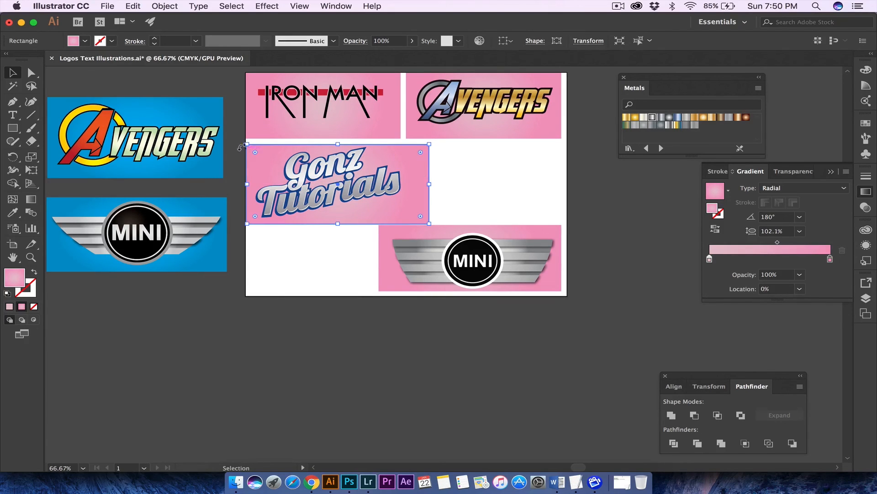
Step: Centre the Gonz Tutorials and MINI logos with their pink backgrounds on the artboard, one above the other
{"action": "left_click_drag", "start_coordinate": [409, 205], "coordinate": [490, 209]}
{"action": "left_click_drag", "start_coordinate": [334, 239], "coordinate": [431, 282]}
{"action": "left_click", "coordinate": [537, 189]}
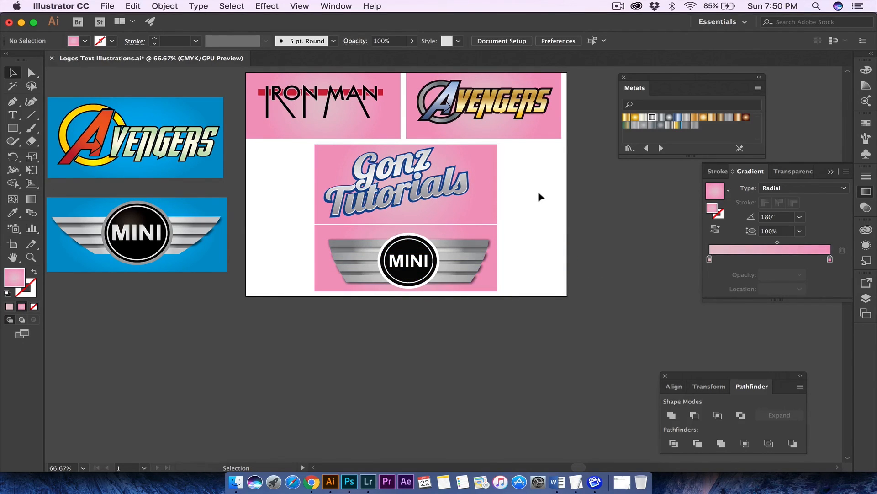
{"action": "scroll", "coordinate": [537, 189], "scroll_direction": "up", "scroll_amount": 3}
{"action": "scroll", "coordinate": [538, 189], "scroll_direction": "right", "scroll_amount": 2}
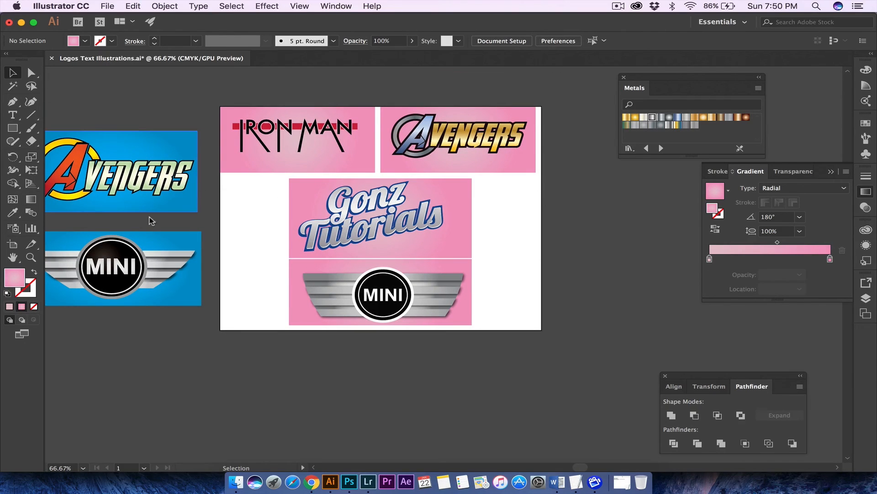
{"action": "left_click", "coordinate": [133, 6]}
{"action": "mouse_move", "coordinate": [164, 6]}
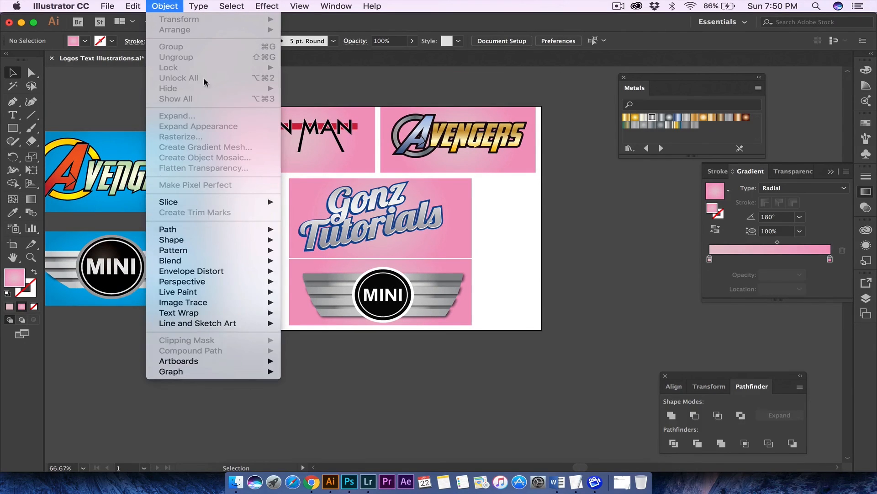
{"action": "left_click", "coordinate": [415, 68]}
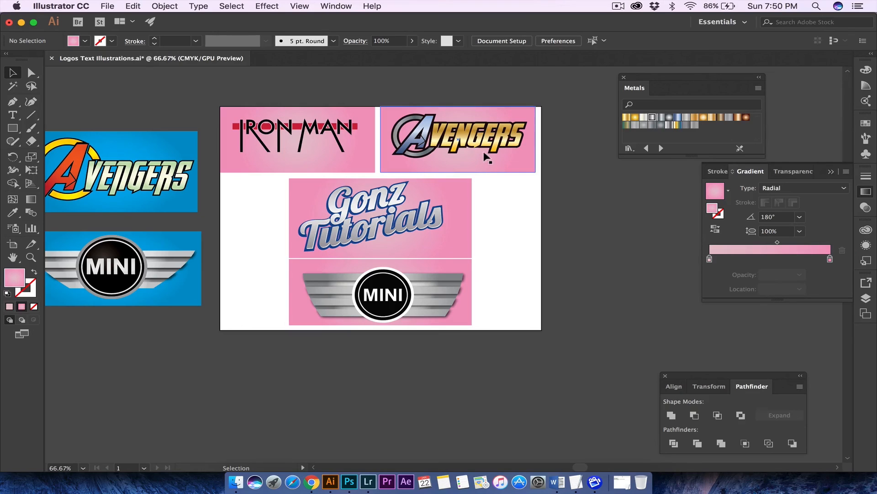
Step: Shift all the logos and their pink backgrounds together slightly down and right to leave a margin along the artboard's edges
{"action": "left_click", "coordinate": [31, 72]}
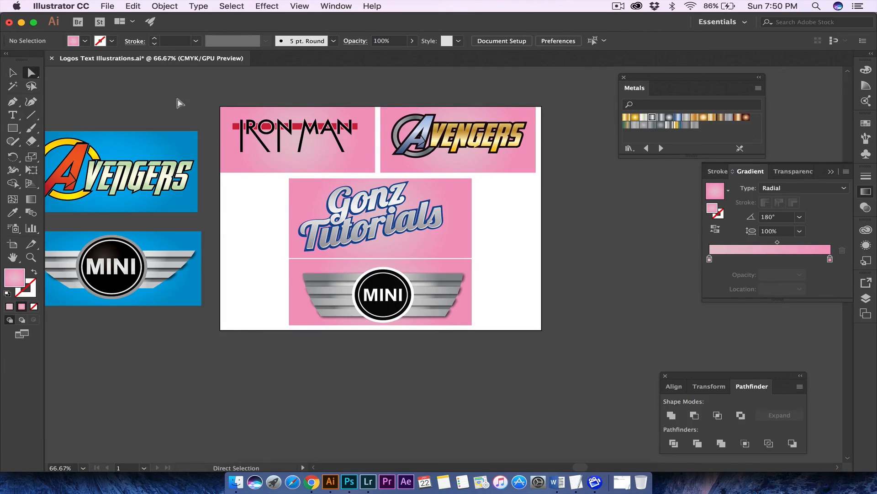
{"action": "scroll", "coordinate": [179, 103], "scroll_direction": "down", "scroll_amount": 5}
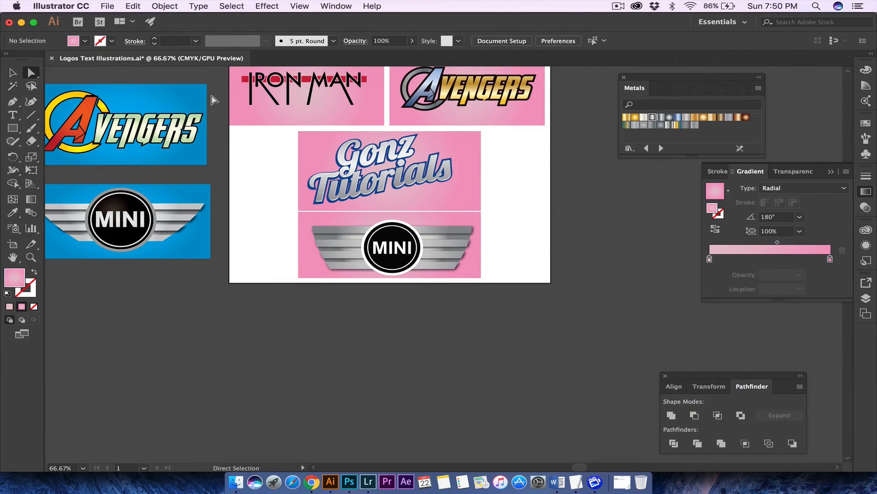
{"action": "scroll", "coordinate": [214, 100], "scroll_direction": "up", "scroll_amount": 5}
{"action": "left_click_drag", "start_coordinate": [214, 99], "coordinate": [521, 327]}
{"action": "left_click_drag", "start_coordinate": [426, 261], "coordinate": [428, 265]}
{"action": "left_click", "coordinate": [318, 103]}
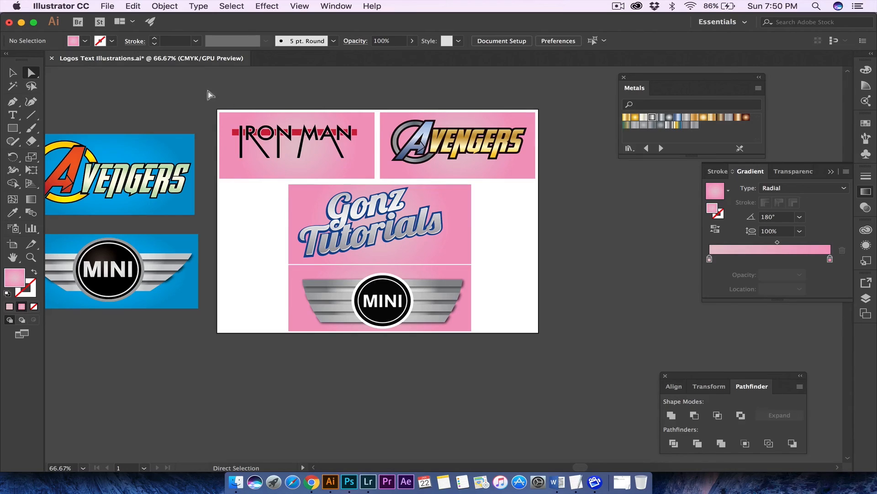
Step: Select all the logos and pink backgrounds on the artboard
{"action": "key", "text": "super+a"}
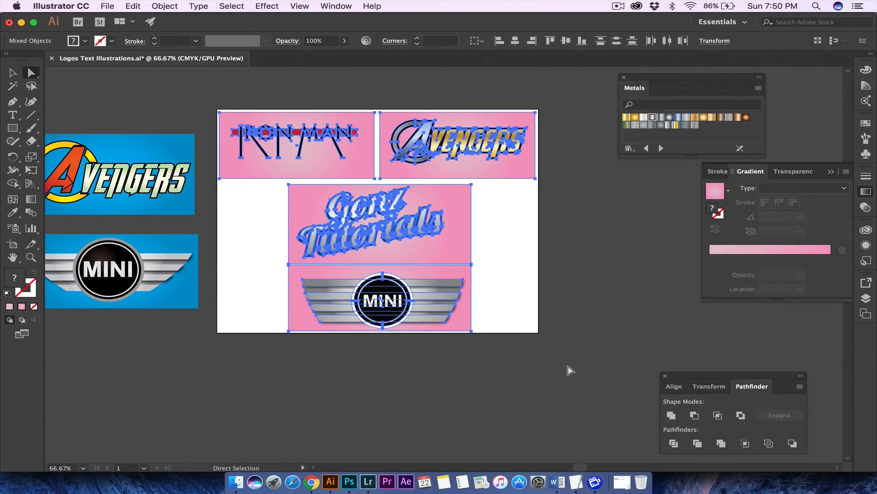